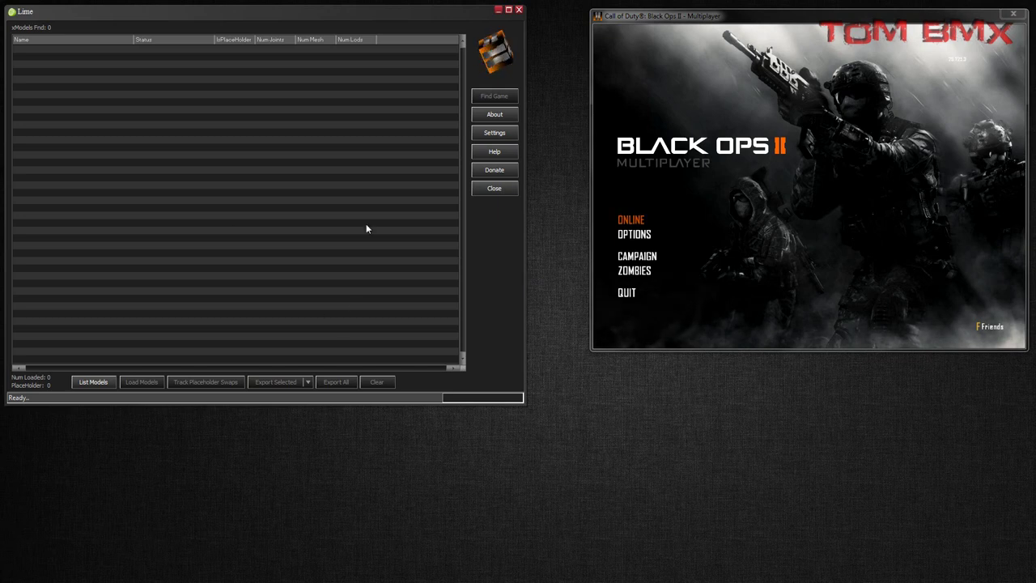
List the running Black Ops II game's models in Lime and browse through the list
{"action": "left_click", "coordinate": [810, 198]}
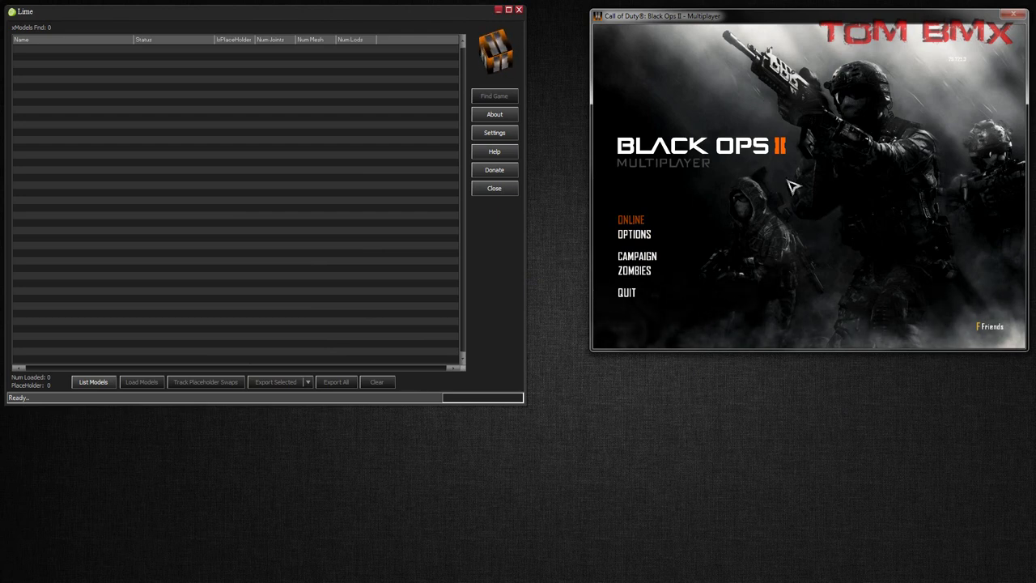
{"action": "left_click", "coordinate": [91, 383]}
{"action": "left_click", "coordinate": [158, 207]}
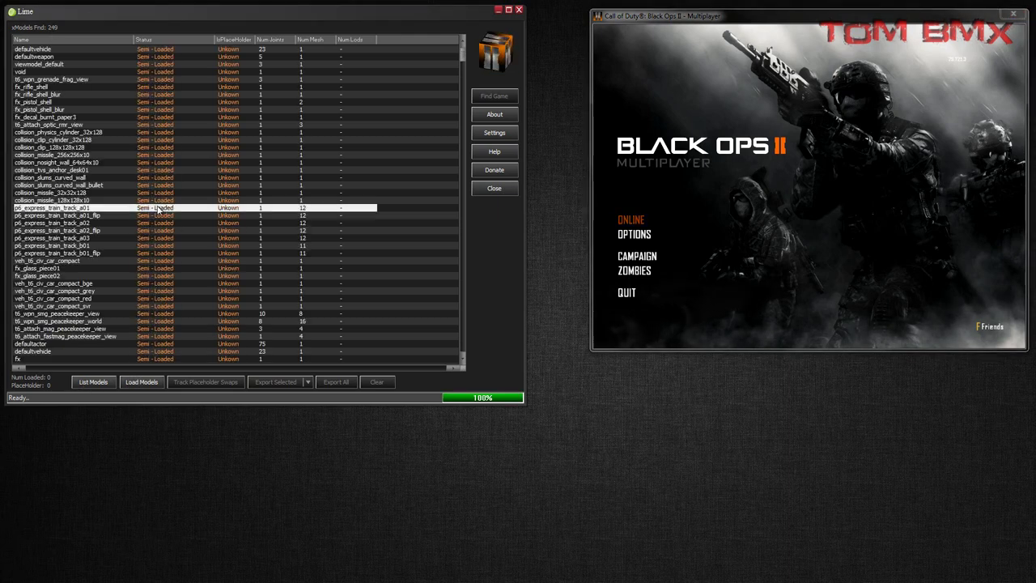
{"action": "key", "text": "Down"}
{"action": "key", "text": "Page_Down"}
{"action": "key", "text": "Page_Down"}
{"action": "key", "text": "Page_Down"}
{"action": "key", "text": "Page_Down"}
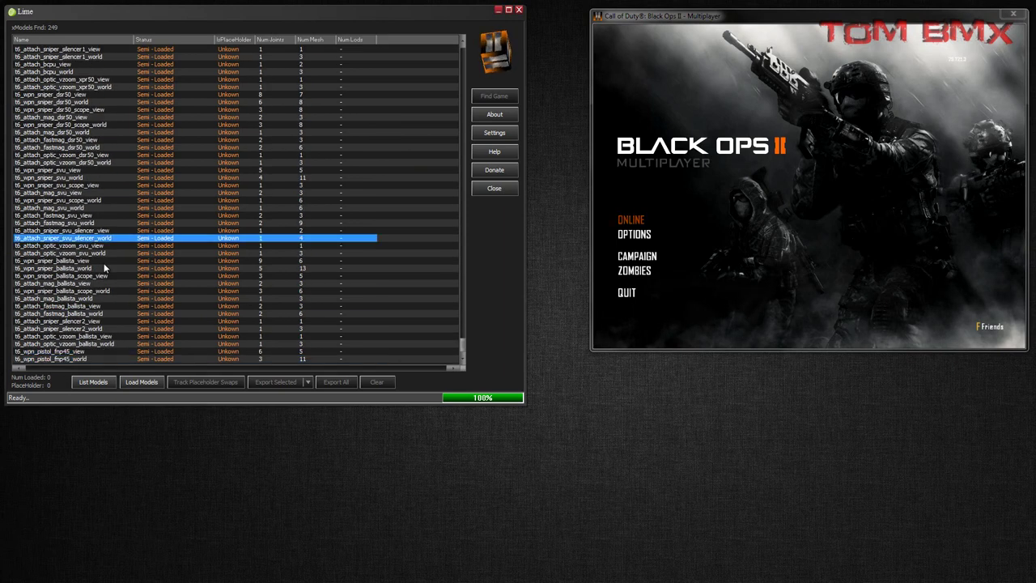
Load the listed models and export all of them, with the exported folder open alongside
{"action": "left_click", "coordinate": [139, 382]}
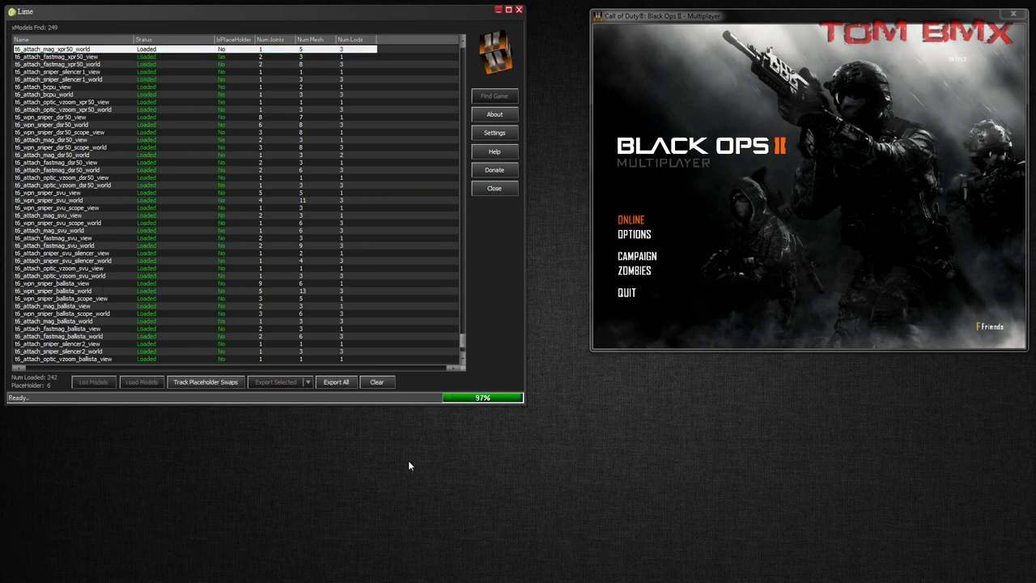
{"action": "left_click", "coordinate": [337, 385]}
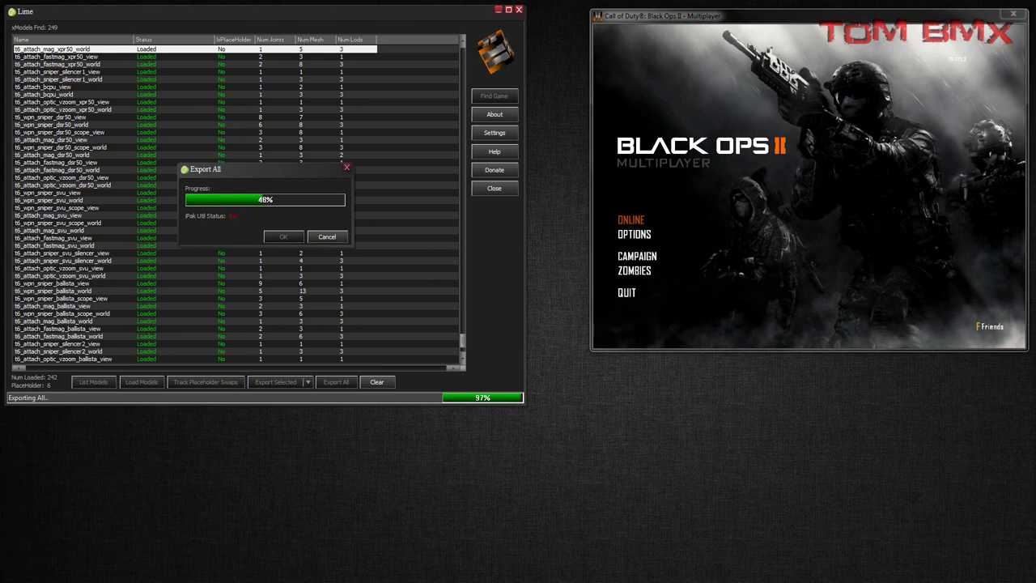
{"action": "left_click_drag", "start_coordinate": [773, 579], "coordinate": [847, 211]}
{"action": "left_click", "coordinate": [860, 249]}
{"action": "left_click", "coordinate": [860, 247]}
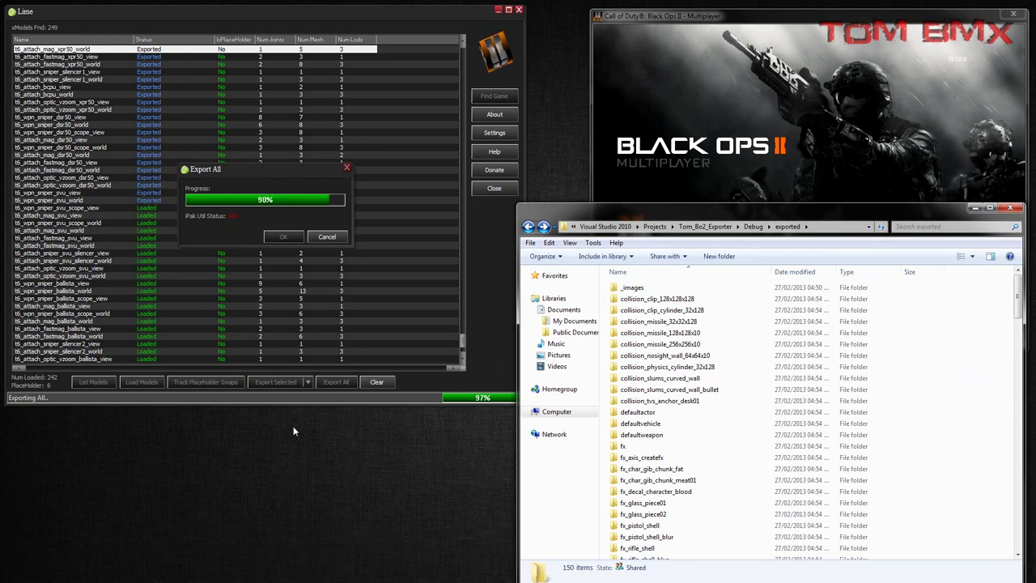
{"action": "left_click", "coordinate": [281, 236]}
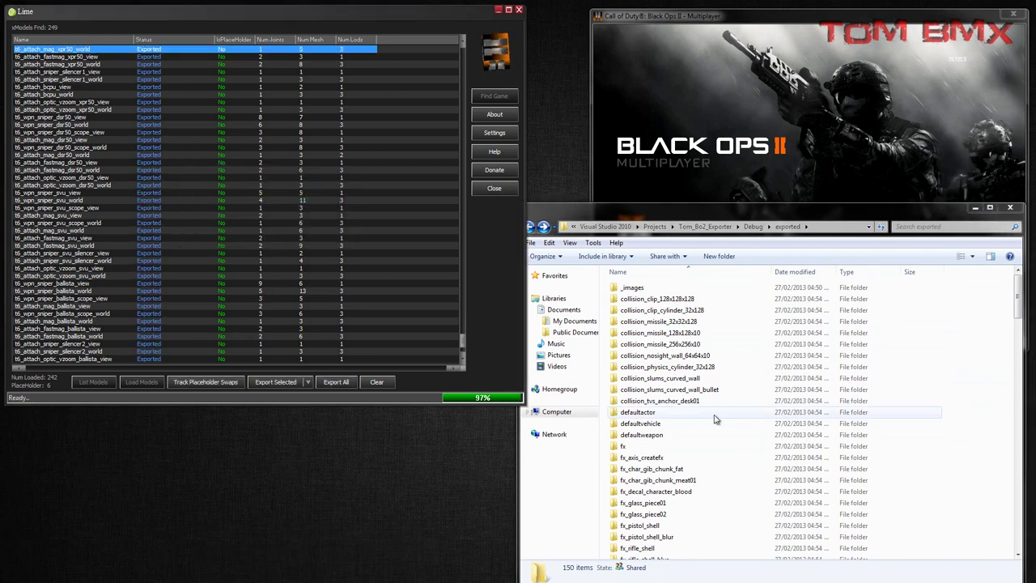
Browse the exported model folders and open t6_wpn_ar_an94_view
{"action": "left_click", "coordinate": [983, 391]}
{"action": "scroll", "coordinate": [981, 391], "scroll_direction": "down", "scroll_amount": 20}
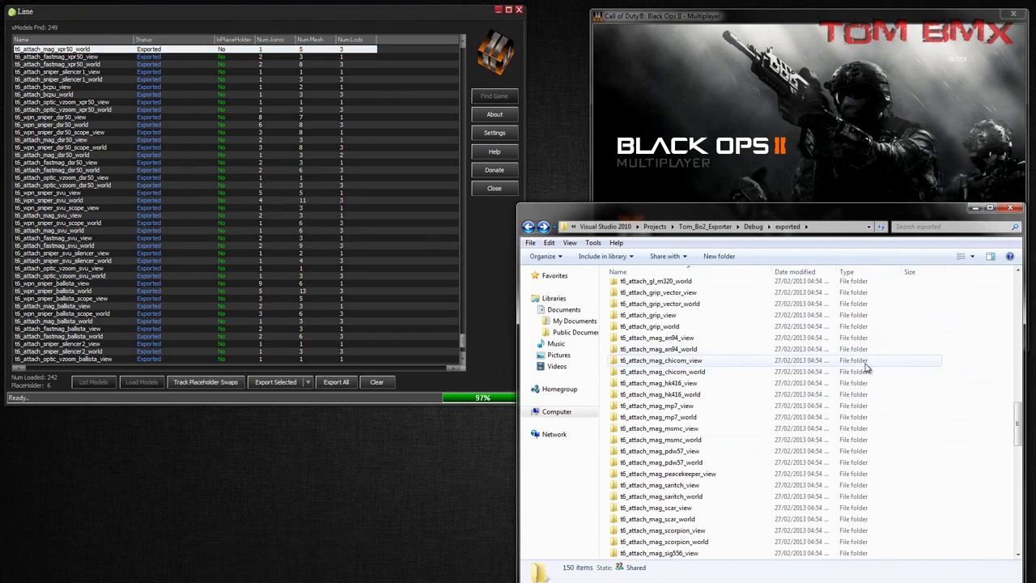
{"action": "scroll", "coordinate": [867, 372], "scroll_direction": "down", "scroll_amount": 6}
{"action": "scroll", "coordinate": [866, 371], "scroll_direction": "down", "scroll_amount": 15}
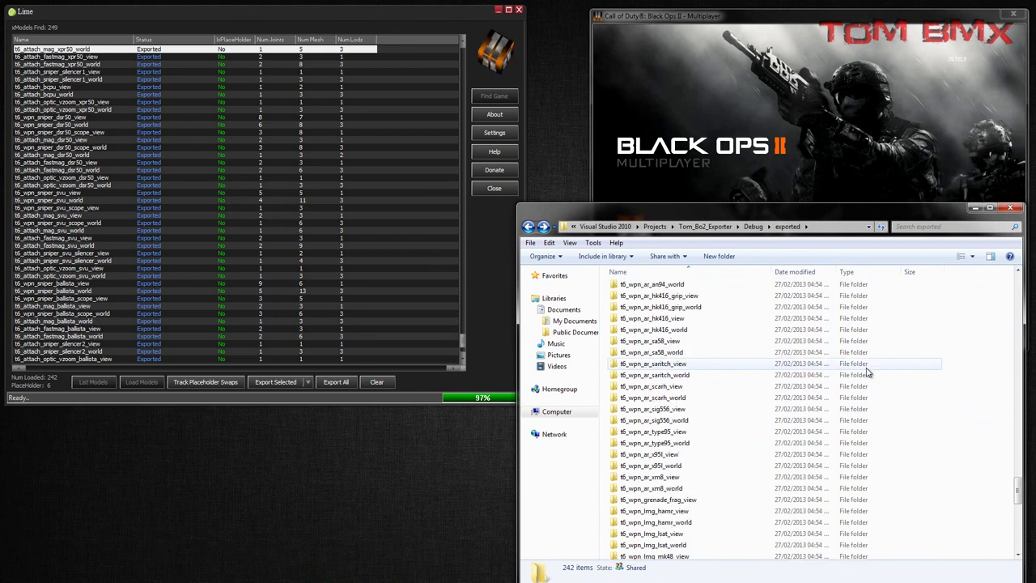
{"action": "scroll", "coordinate": [827, 381], "scroll_direction": "up", "scroll_amount": 4}
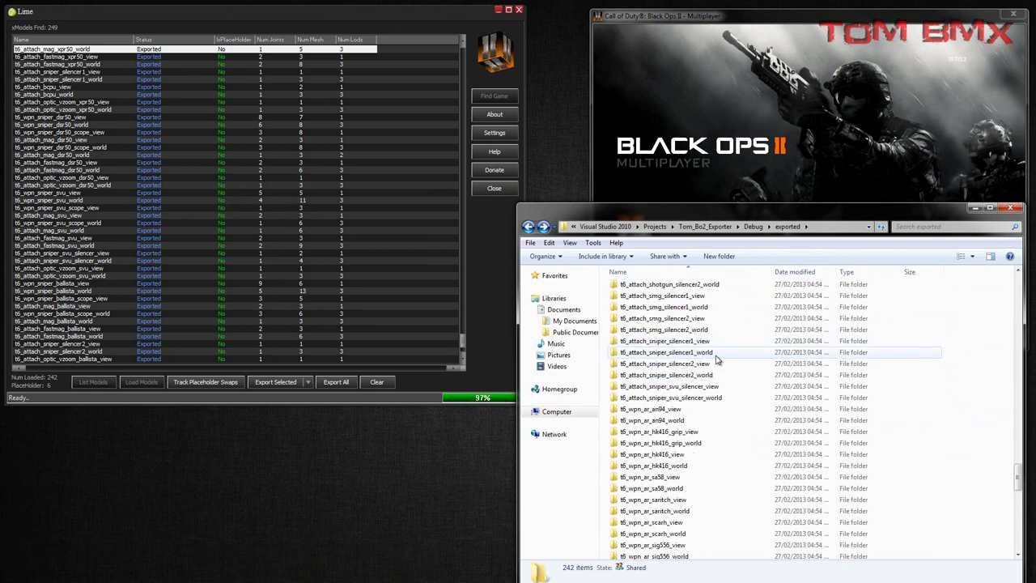
{"action": "double_click", "coordinate": [679, 409]}
Switch to Maya and import the Maya ASCII file t6_wpn_ar_an94_view_LOD_0 into the empty scene
{"action": "left_click", "coordinate": [417, 582]}
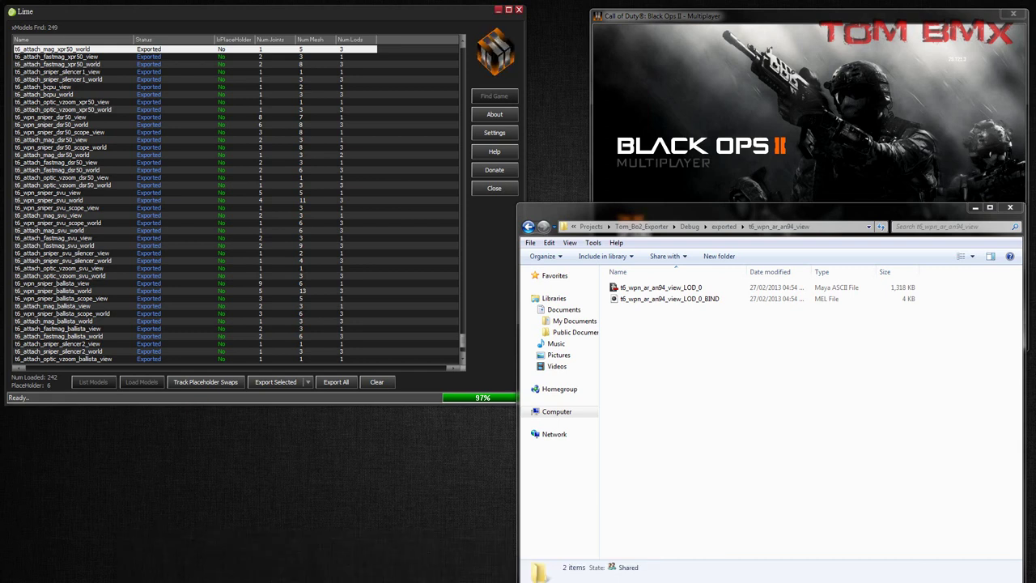
{"action": "left_click", "coordinate": [318, 582]}
{"action": "left_click", "coordinate": [384, 558]}
{"action": "left_click", "coordinate": [898, 361]}
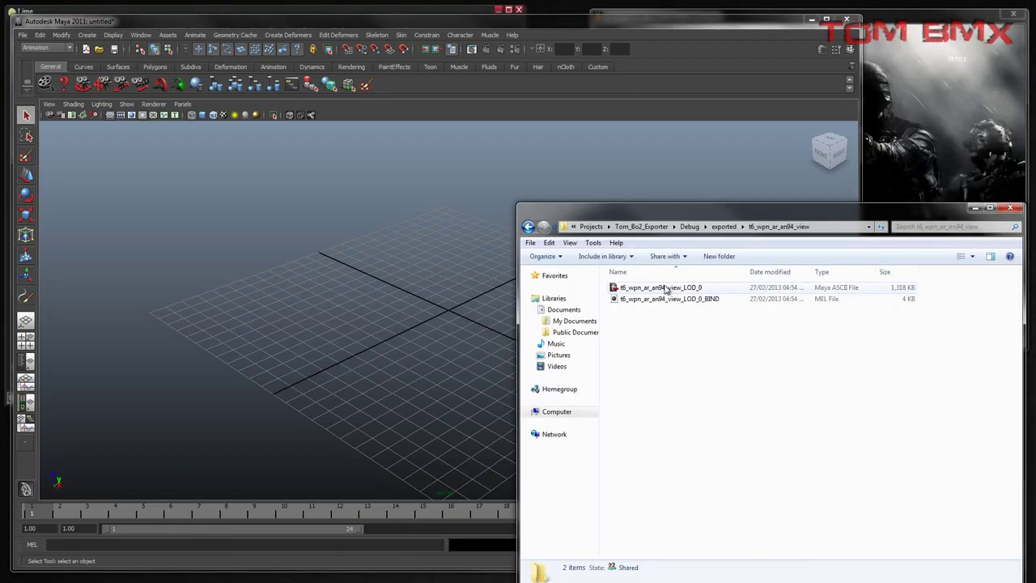
{"action": "left_click_drag", "start_coordinate": [666, 290], "coordinate": [291, 344]}
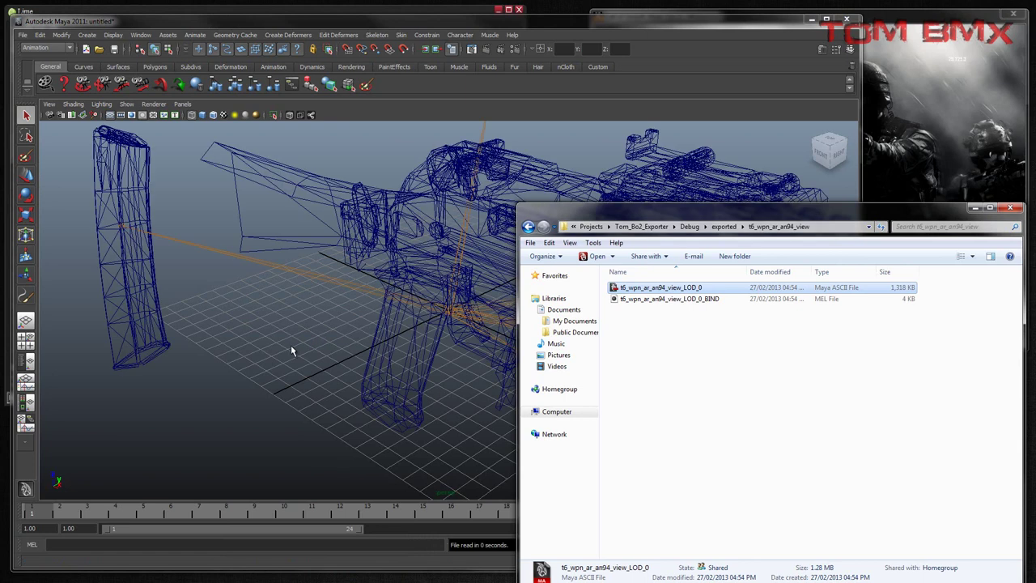
Show the imported rifle with textured shading and frame it from behind
{"action": "left_click", "coordinate": [292, 345]}
{"action": "scroll", "coordinate": [291, 346], "scroll_direction": "down", "scroll_amount": 3}
{"action": "key", "text": "6"}
{"action": "middle_click_drag", "start_coordinate": [602, 332], "coordinate": [488, 310], "text": "alt"}
{"action": "left_click_drag", "start_coordinate": [488, 310], "coordinate": [634, 327], "text": "alt"}
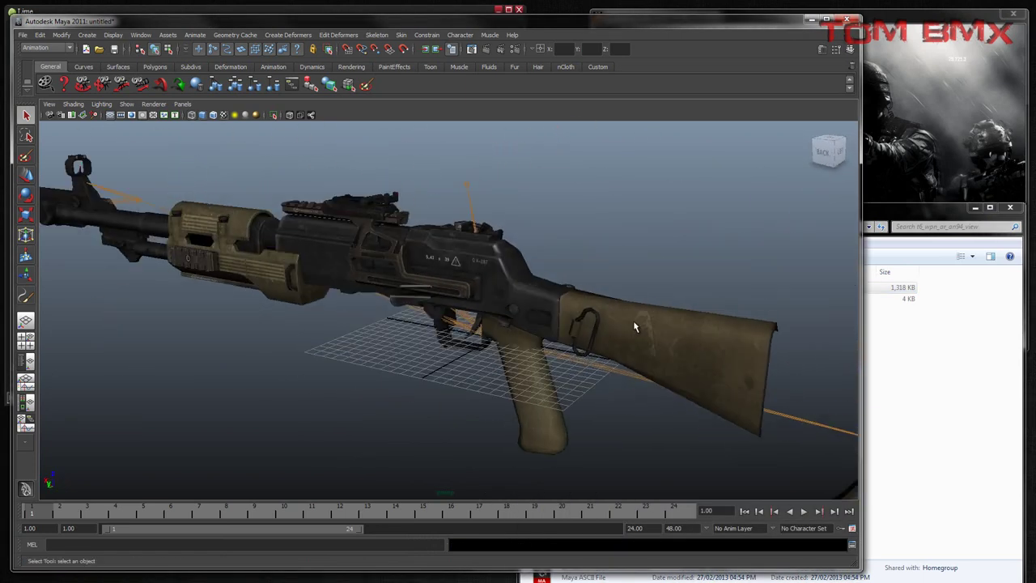
Review the rifle's textures and materials in the Hypershade, then return to the single perspective view
{"action": "left_click", "coordinate": [29, 402]}
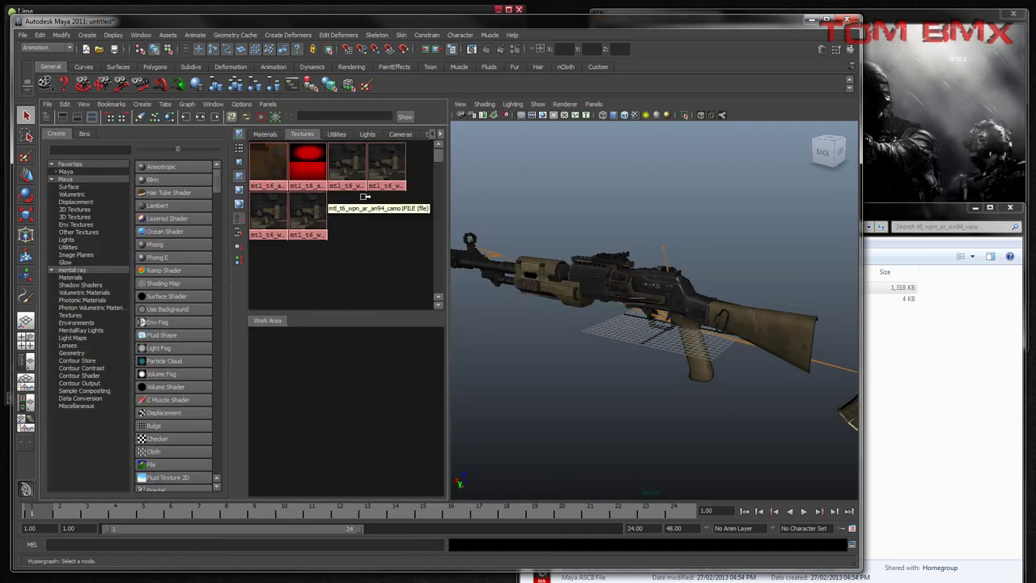
{"action": "left_click", "coordinate": [265, 134]}
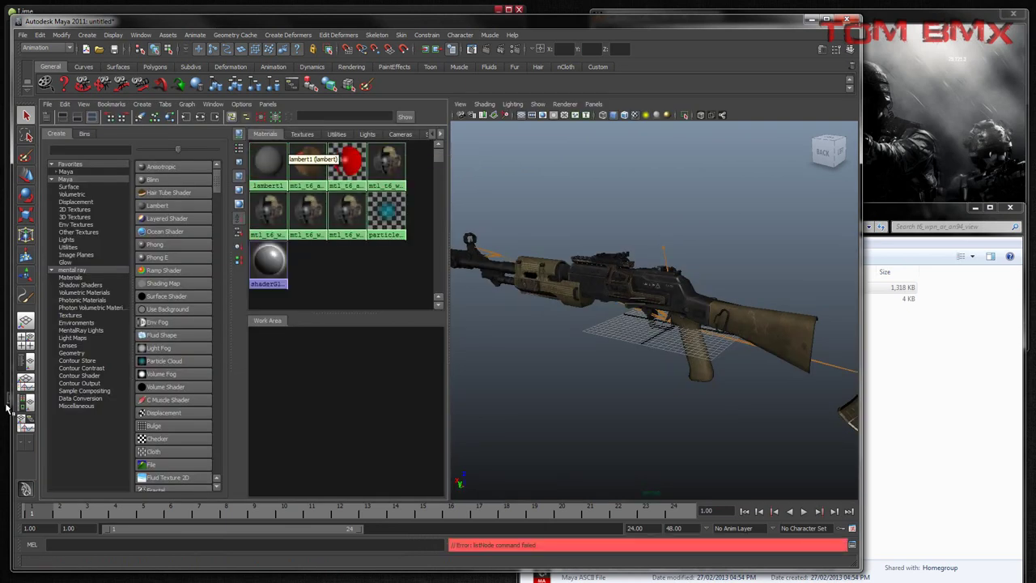
{"action": "left_click", "coordinate": [26, 321]}
Run the t6_wpn_ar_an94_view_LOD_0_BIND MEL script in Maya to bind the rifle mesh to its joints
{"action": "left_click", "coordinate": [919, 285]}
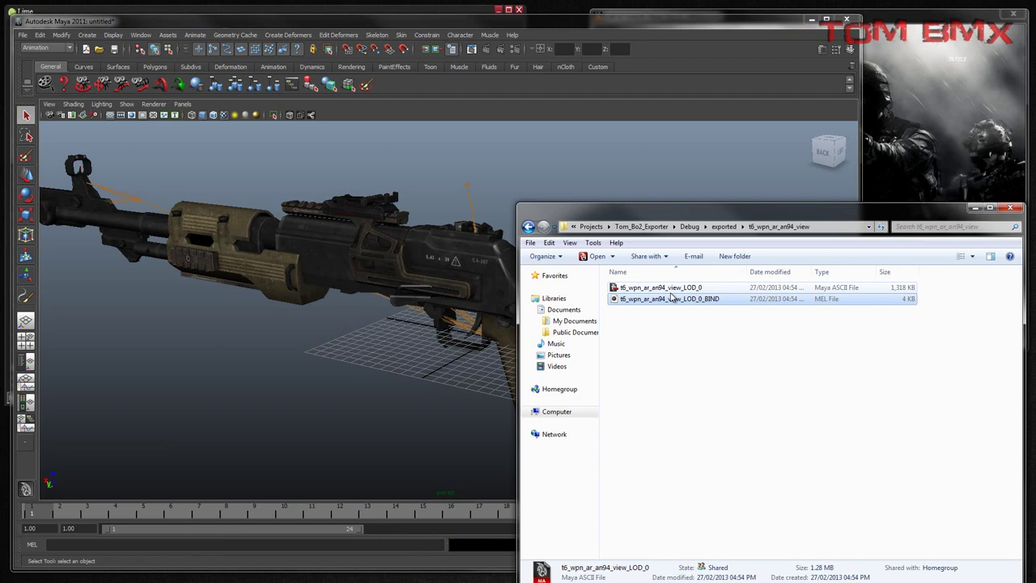
{"action": "left_click_drag", "start_coordinate": [637, 299], "coordinate": [340, 340]}
{"action": "left_click", "coordinate": [264, 334]}
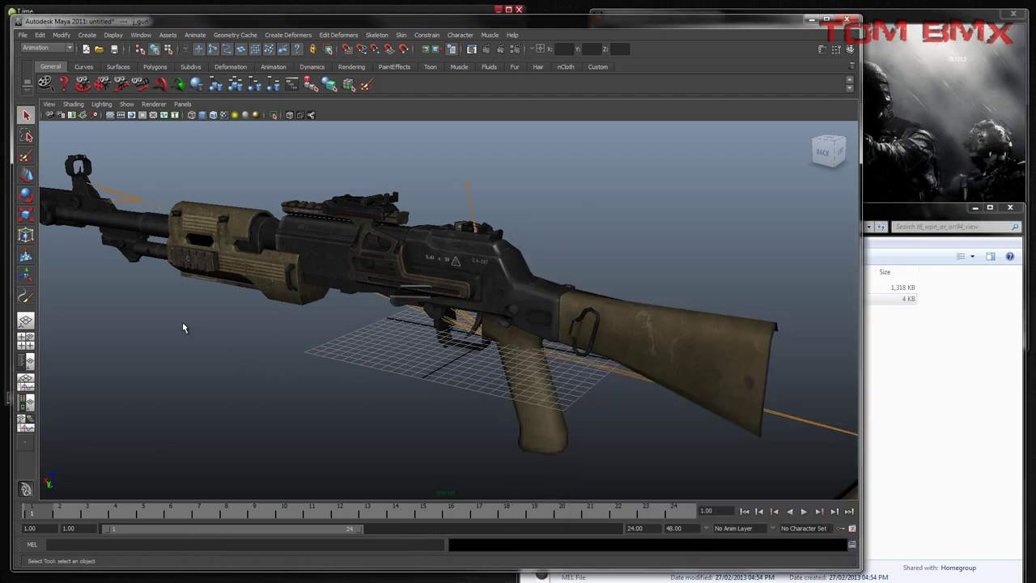
Try moving the j_barrel joint away from the rifle, then undo the move
{"action": "left_click", "coordinate": [138, 207]}
{"action": "scroll", "coordinate": [146, 212], "scroll_direction": "up", "scroll_amount": 2}
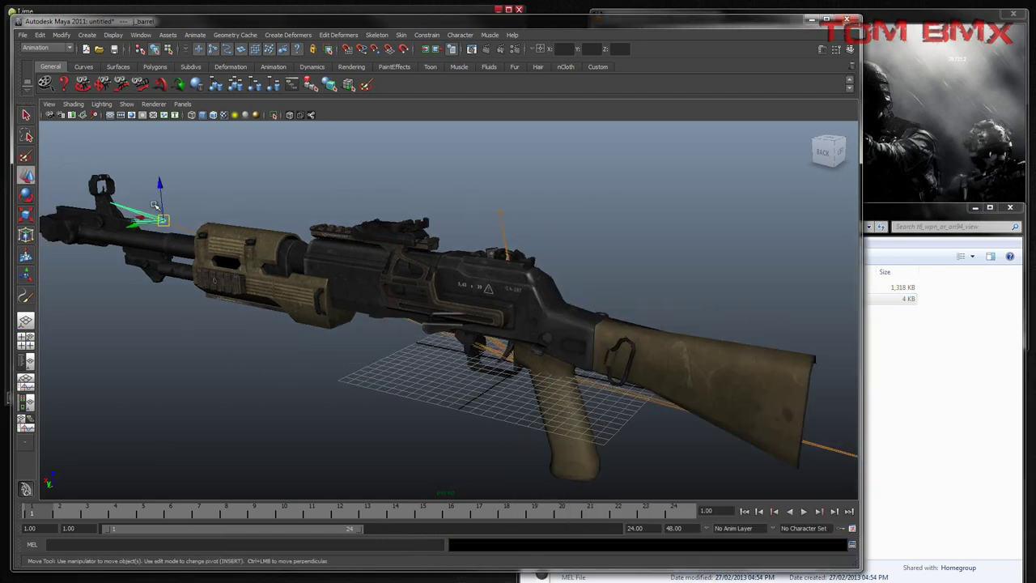
{"action": "key", "text": "w"}
{"action": "left_click_drag", "start_coordinate": [162, 217], "coordinate": [246, 168]}
{"action": "key", "text": "ctrl+z"}
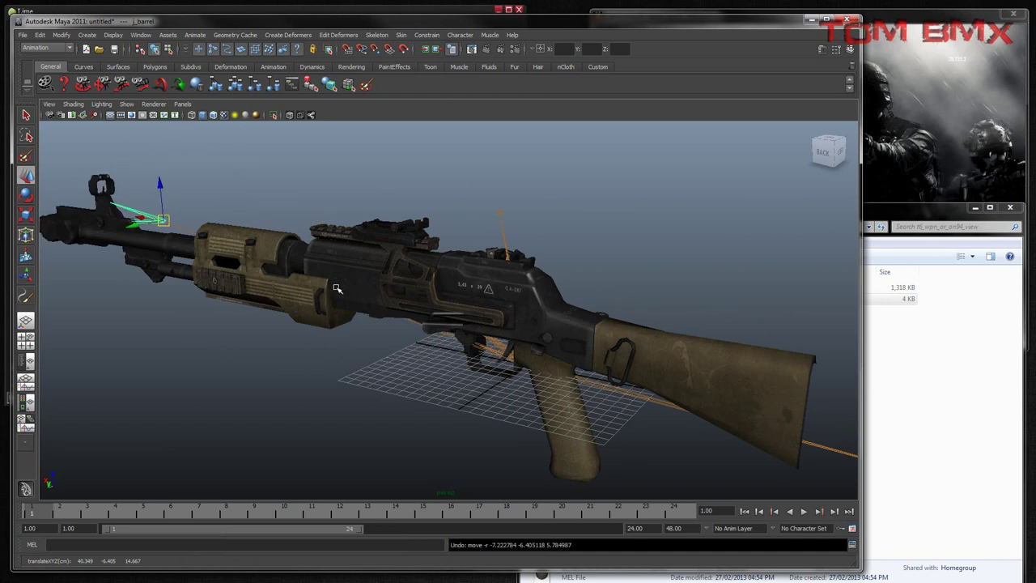
Switch to wireframe display and select the magazine joint tag_clip1 behind the stock
{"action": "key", "text": "4"}
{"action": "left_click", "coordinate": [363, 386]}
{"action": "left_click_drag", "start_coordinate": [364, 386], "coordinate": [352, 287], "text": "alt"}
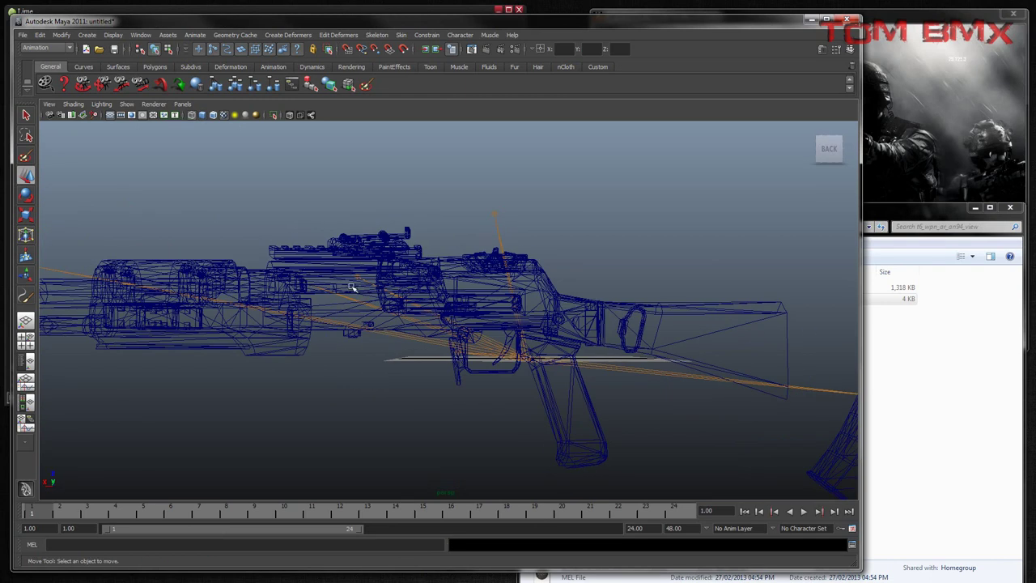
{"action": "middle_click_drag", "start_coordinate": [628, 369], "coordinate": [386, 305], "text": "alt"}
{"action": "left_click", "coordinate": [670, 338]}
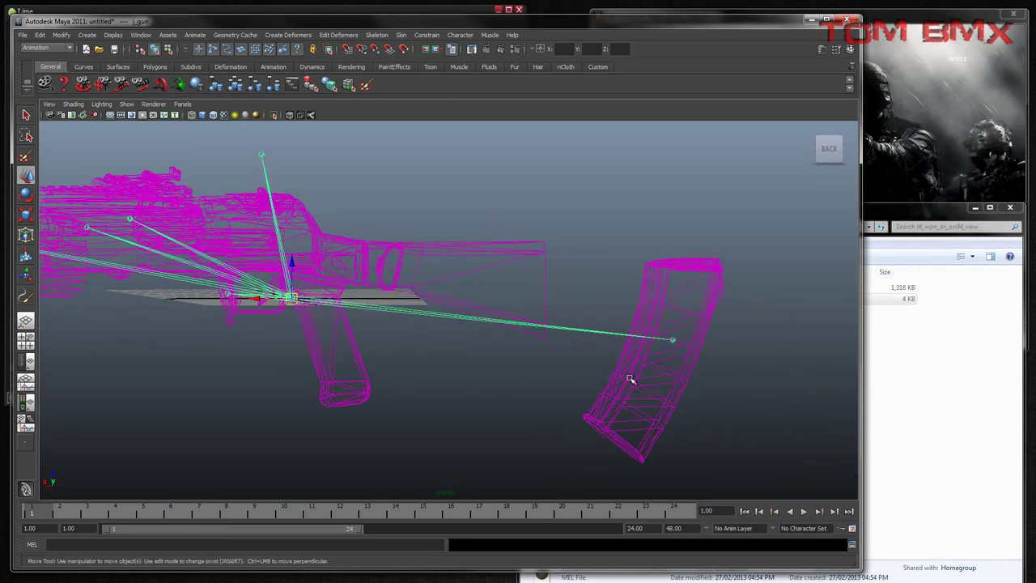
{"action": "scroll", "coordinate": [632, 378], "scroll_direction": "down", "scroll_amount": 3}
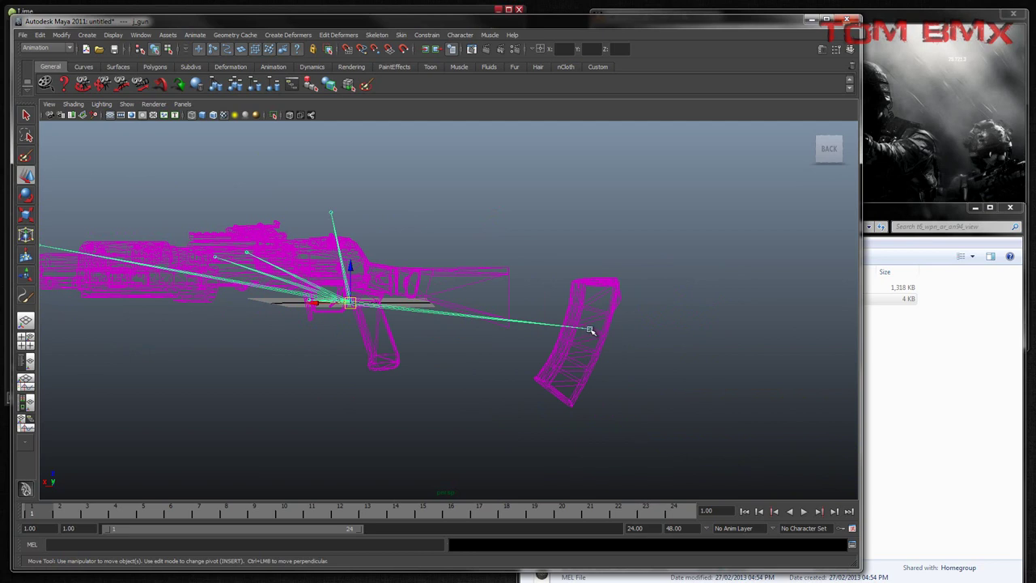
{"action": "left_click", "coordinate": [589, 331]}
Restore textured display, try moving the magazine by its tag_clip1 joint to beneath the stock, and undo the move
{"action": "middle_click_drag", "start_coordinate": [650, 353], "coordinate": [628, 365], "text": "alt"}
{"action": "key", "text": "6"}
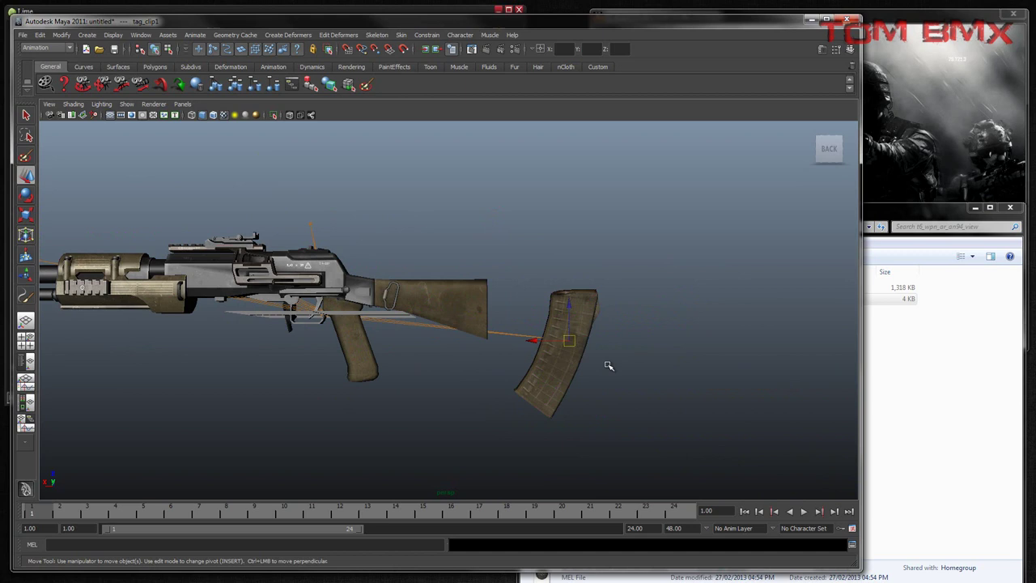
{"action": "left_click_drag", "start_coordinate": [567, 343], "coordinate": [462, 375]}
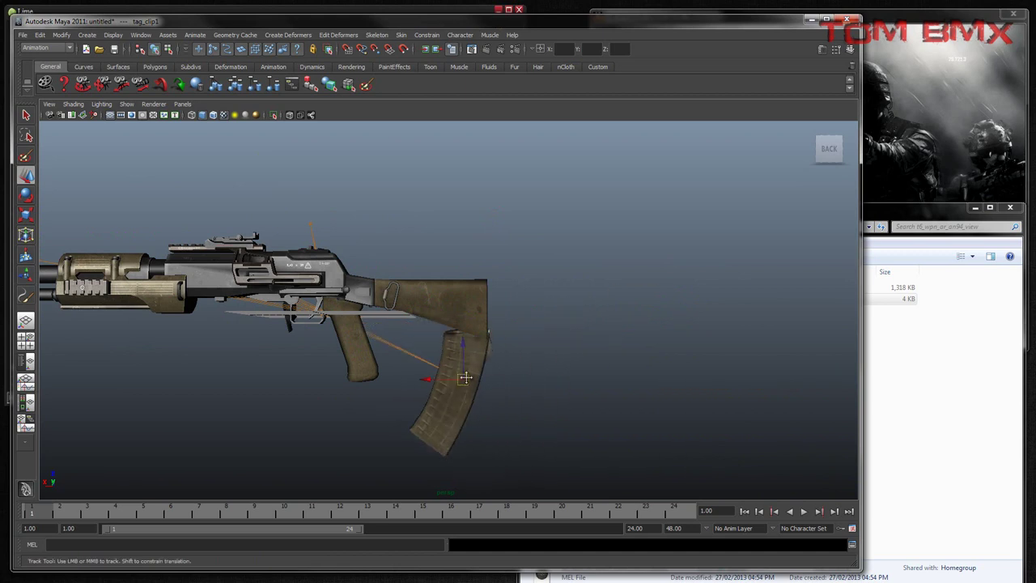
{"action": "middle_click_drag", "start_coordinate": [463, 375], "coordinate": [587, 341], "text": "alt"}
{"action": "left_click_drag", "start_coordinate": [587, 341], "coordinate": [449, 363], "text": "alt"}
{"action": "key", "text": "ctrl+z"}
Examine the rifle's receiver markings, rear sight and optic up close
{"action": "scroll", "coordinate": [444, 301], "scroll_direction": "up", "scroll_amount": 4}
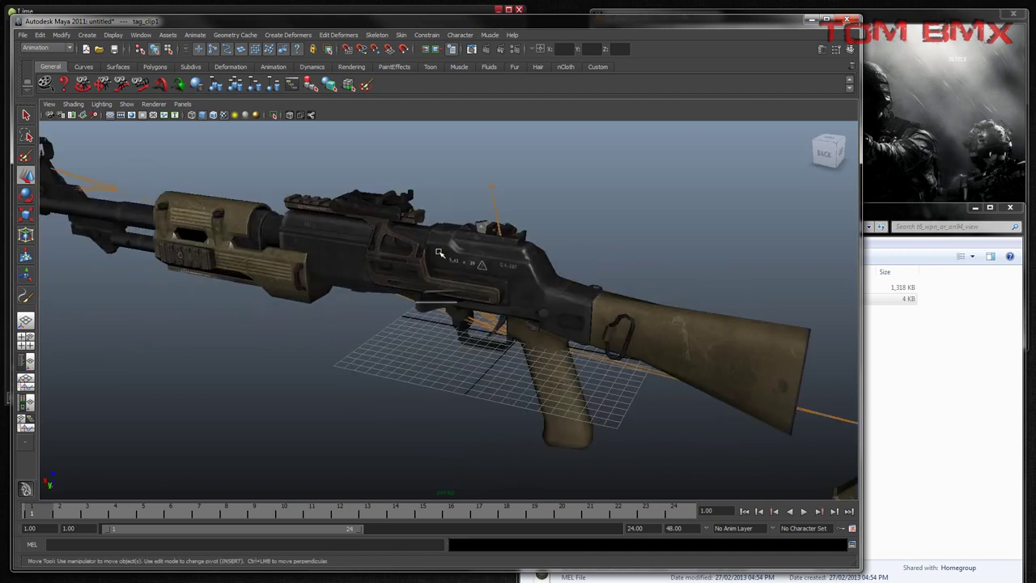
{"action": "middle_click_drag", "start_coordinate": [440, 250], "coordinate": [427, 316], "text": "alt"}
{"action": "scroll", "coordinate": [492, 338], "scroll_direction": "up", "scroll_amount": 6}
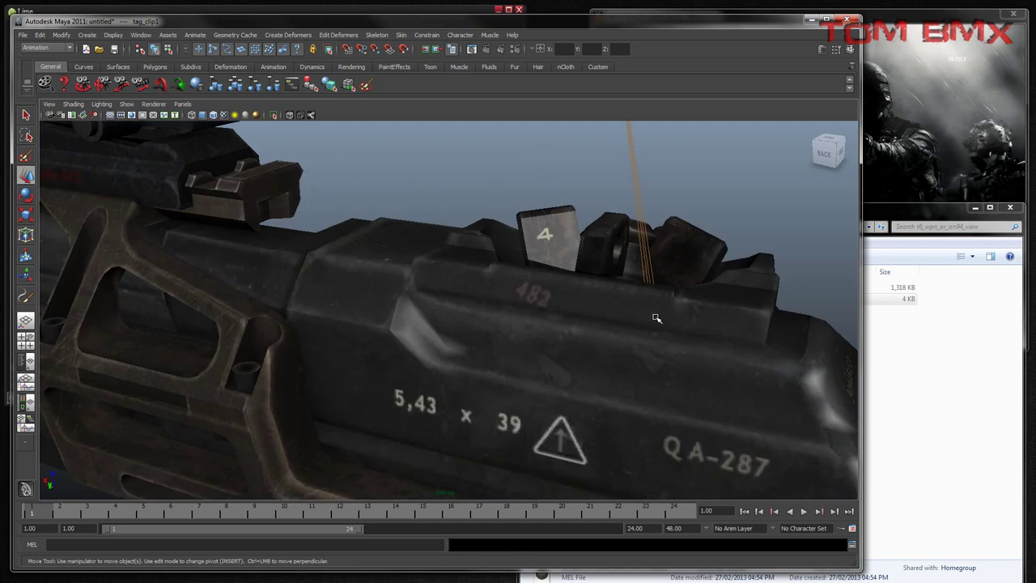
{"action": "scroll", "coordinate": [656, 319], "scroll_direction": "down", "scroll_amount": 2}
{"action": "left_click_drag", "start_coordinate": [636, 318], "coordinate": [410, 364], "text": "alt"}
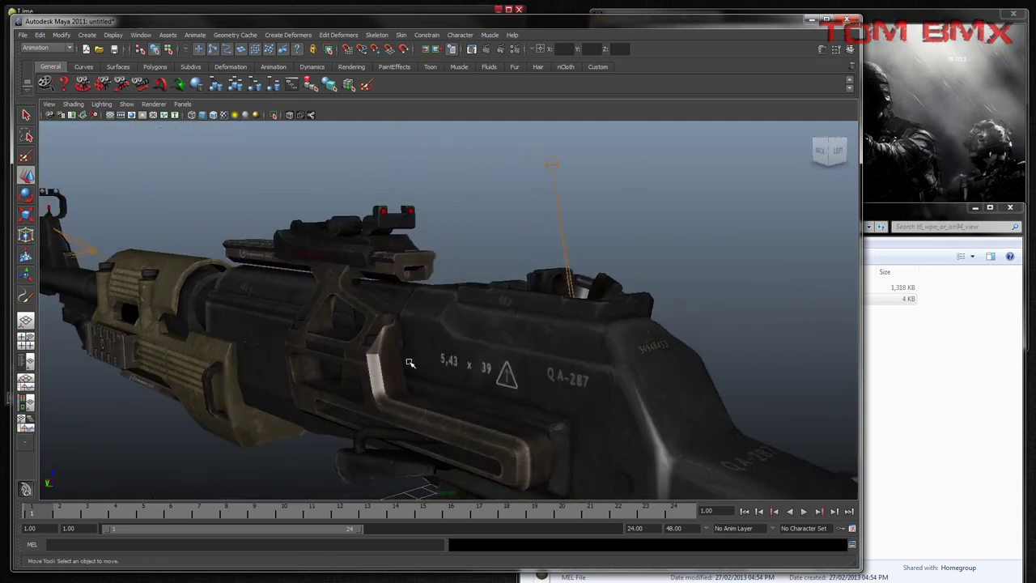
{"action": "left_click_drag", "start_coordinate": [548, 362], "coordinate": [606, 428]}
{"action": "left_click_drag", "start_coordinate": [628, 353], "coordinate": [711, 433]}
{"action": "left_click", "coordinate": [727, 340]}
{"action": "left_click_drag", "start_coordinate": [635, 352], "coordinate": [709, 423]}
{"action": "left_click_drag", "start_coordinate": [709, 423], "coordinate": [709, 423]}
{"action": "left_click", "coordinate": [754, 370]}
{"action": "left_click_drag", "start_coordinate": [645, 364], "coordinate": [692, 414]}
{"action": "left_click", "coordinate": [702, 321]}
{"action": "left_click_drag", "start_coordinate": [557, 354], "coordinate": [625, 439]}
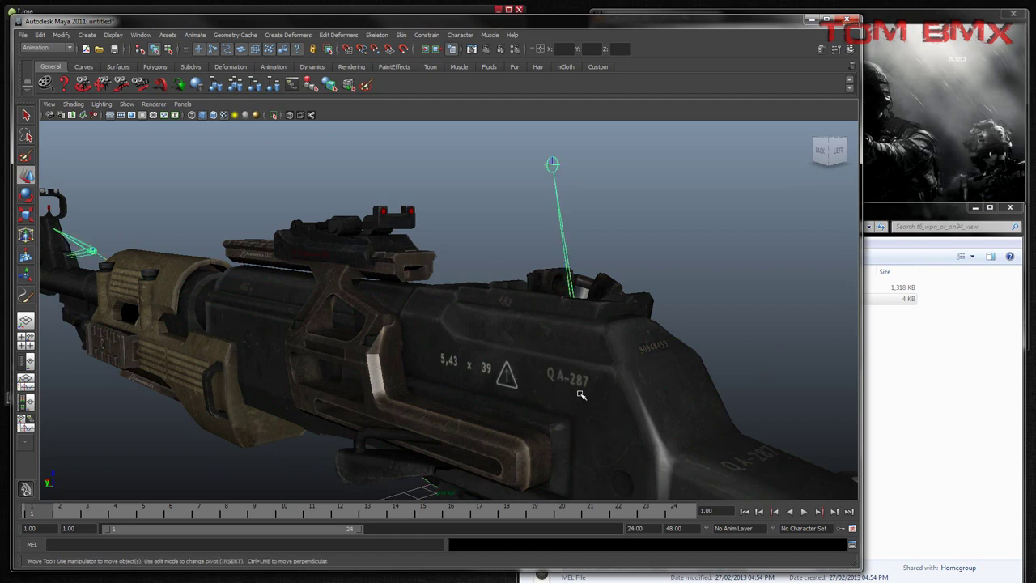
{"action": "left_click", "coordinate": [749, 299]}
{"action": "scroll", "coordinate": [704, 319], "scroll_direction": "down", "scroll_amount": 5}
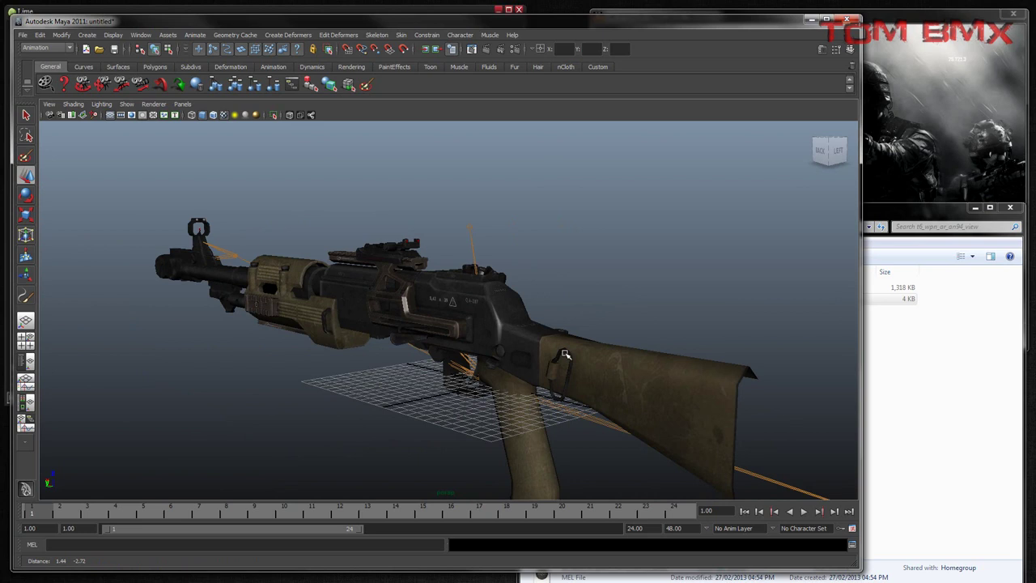
{"action": "middle_click_drag", "start_coordinate": [582, 382], "coordinate": [567, 354], "text": "alt"}
{"action": "left_click_drag", "start_coordinate": [465, 292], "coordinate": [486, 314]}
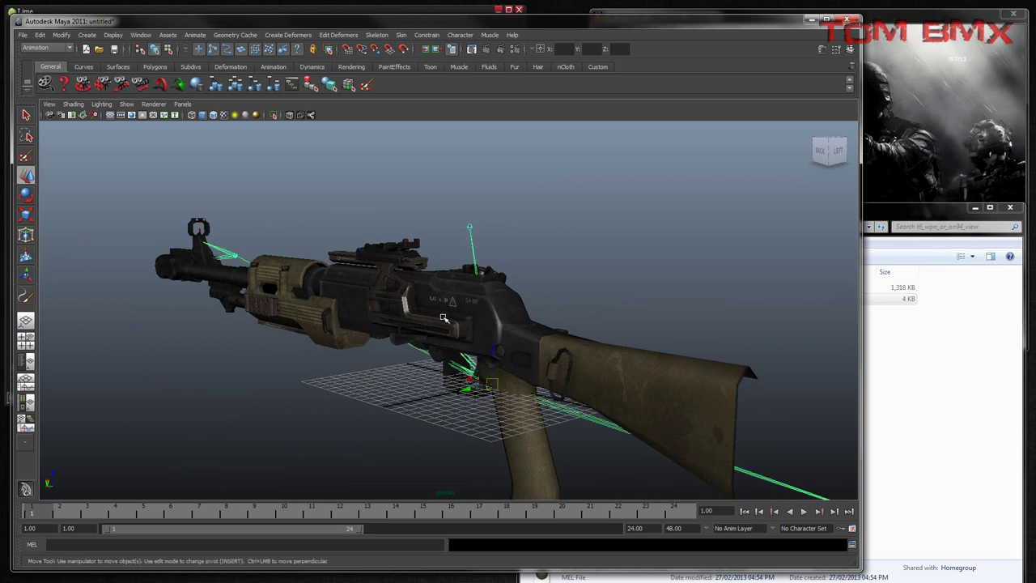
{"action": "left_click", "coordinate": [438, 409]}
{"action": "left_click_drag", "start_coordinate": [438, 409], "coordinate": [370, 412], "text": "alt"}
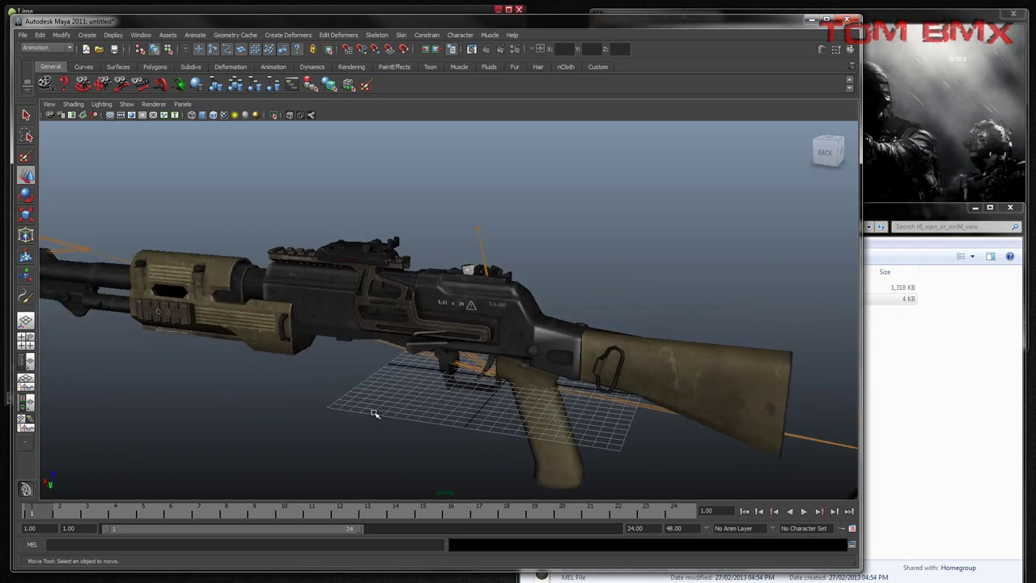
Start a new Maya scene and import t6_wpn_ar_hk416_view_LOD_0 from the exported t6_wpn_ar_hk416_view folder
{"action": "key", "text": "ctrl+n"}
{"action": "left_click", "coordinate": [504, 321]}
{"action": "left_click", "coordinate": [866, 375]}
{"action": "key", "text": "BackSpace"}
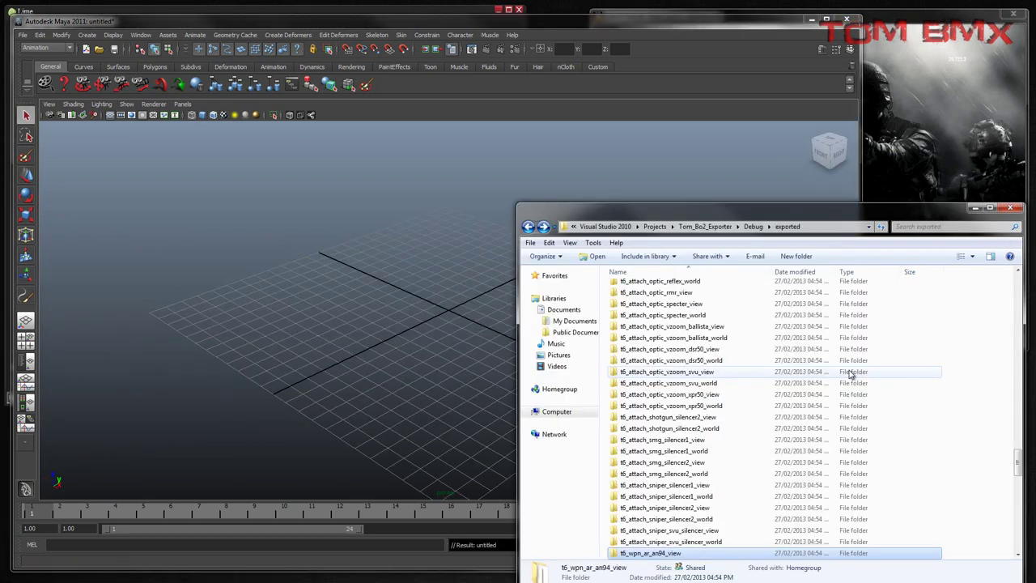
{"action": "scroll", "coordinate": [753, 503], "scroll_direction": "down", "scroll_amount": 4}
{"action": "double_click", "coordinate": [708, 462]}
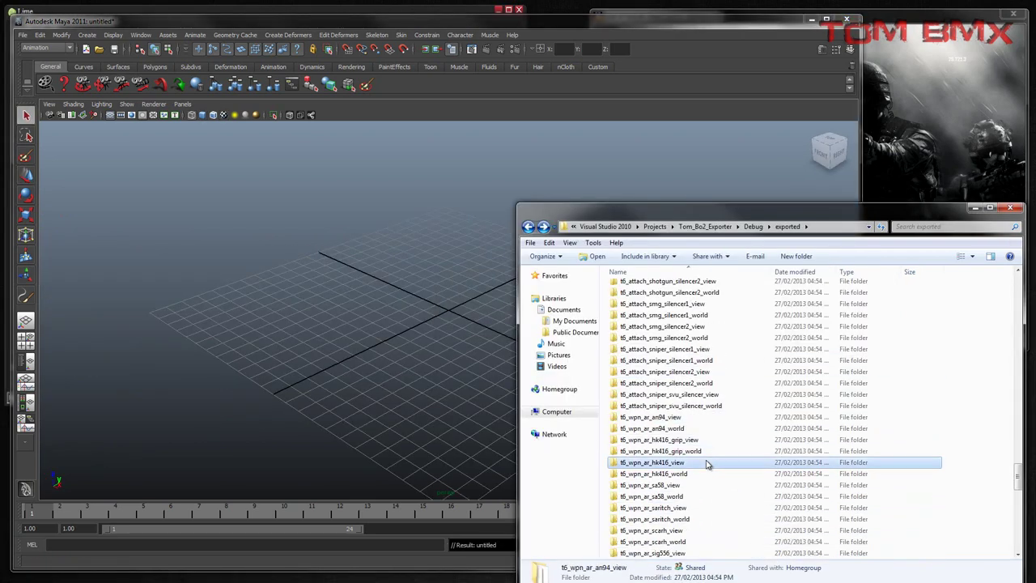
{"action": "left_click_drag", "start_coordinate": [655, 287], "coordinate": [389, 294]}
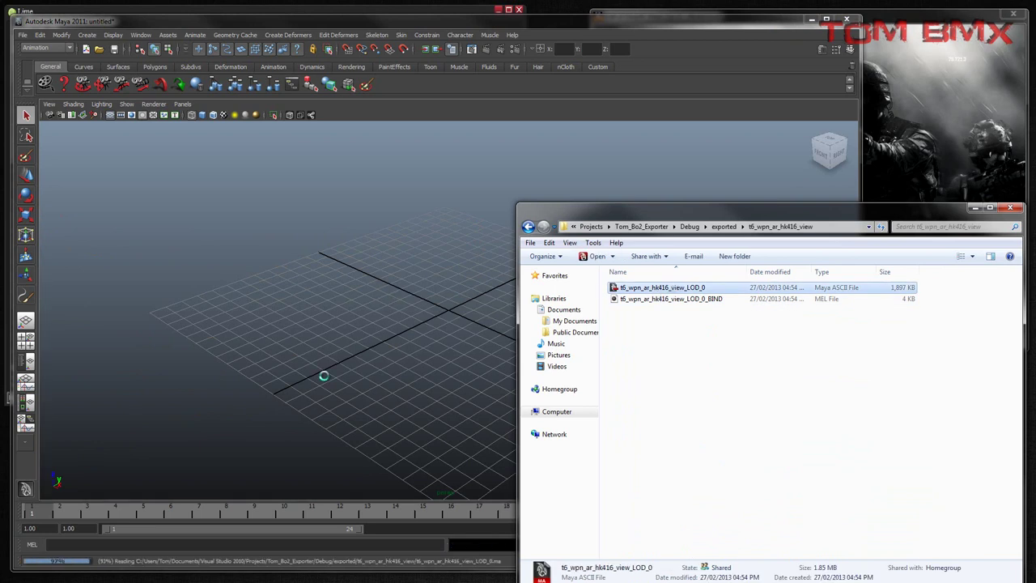
Show the imported HK416 with its textures and inspect the rifle from the opposite side
{"action": "left_click", "coordinate": [338, 387]}
{"action": "key", "text": "6"}
{"action": "scroll", "coordinate": [353, 379], "scroll_direction": "down", "scroll_amount": 5}
{"action": "left_click_drag", "start_coordinate": [352, 379], "coordinate": [554, 346], "text": "alt"}
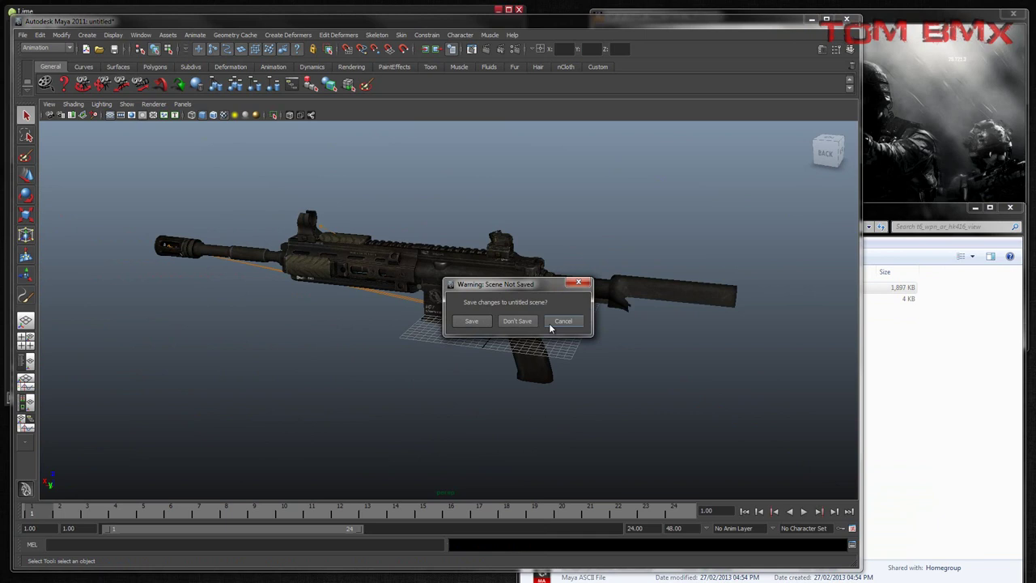
Discard the HK416 scene and import t6_wpn_smg_mp7_view_LOD_0 from the exported t6_wpn_smg_mp7_view folder into Maya
{"action": "left_click", "coordinate": [518, 321]}
{"action": "left_click", "coordinate": [897, 376]}
{"action": "key", "text": "BackSpace"}
{"action": "scroll", "coordinate": [777, 403], "scroll_direction": "down", "scroll_amount": 4}
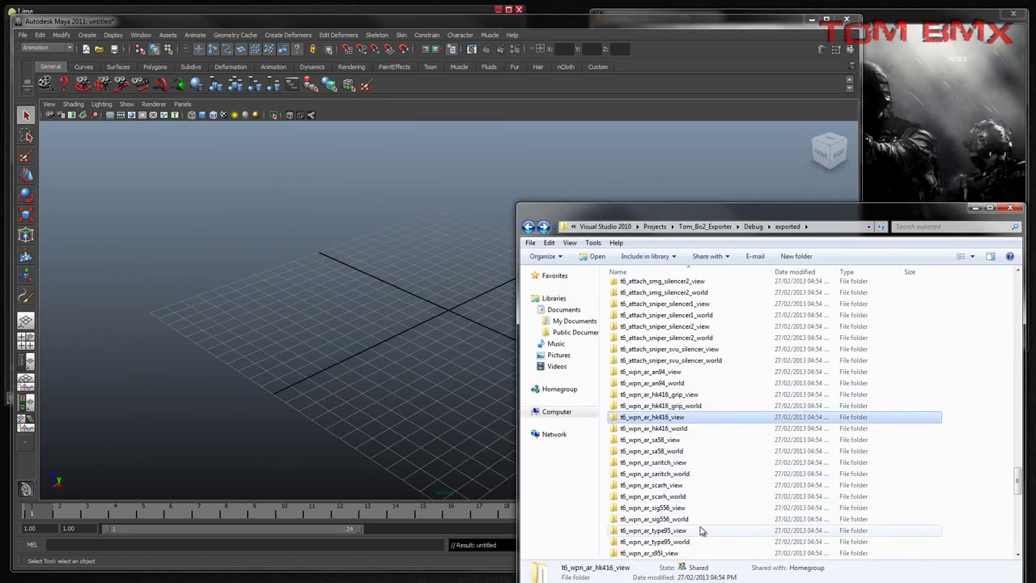
{"action": "scroll", "coordinate": [721, 522], "scroll_direction": "down", "scroll_amount": 8}
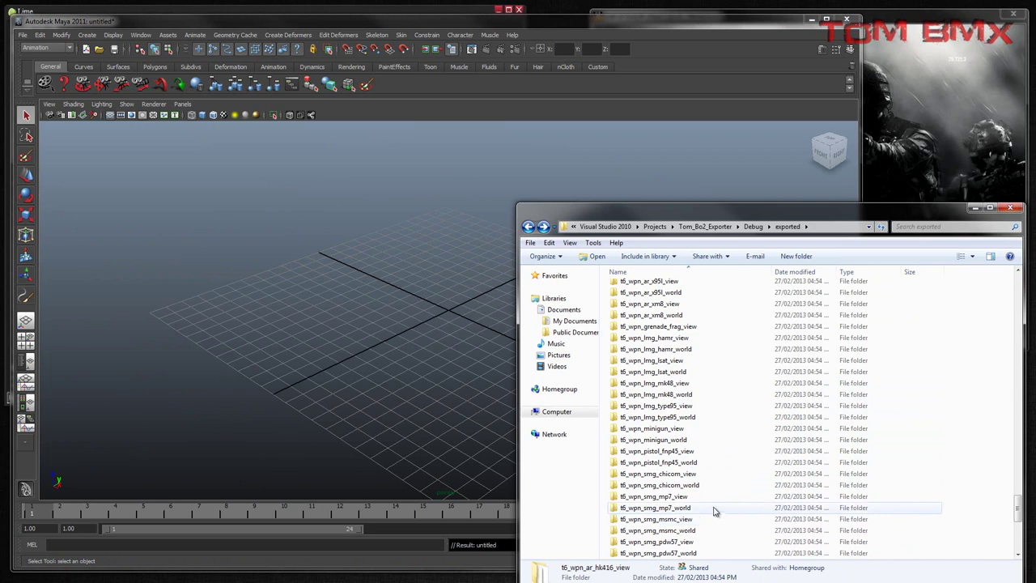
{"action": "double_click", "coordinate": [714, 497]}
{"action": "left_click_drag", "start_coordinate": [638, 287], "coordinate": [328, 350]}
{"action": "scroll", "coordinate": [294, 393], "scroll_direction": "down", "scroll_amount": 3}
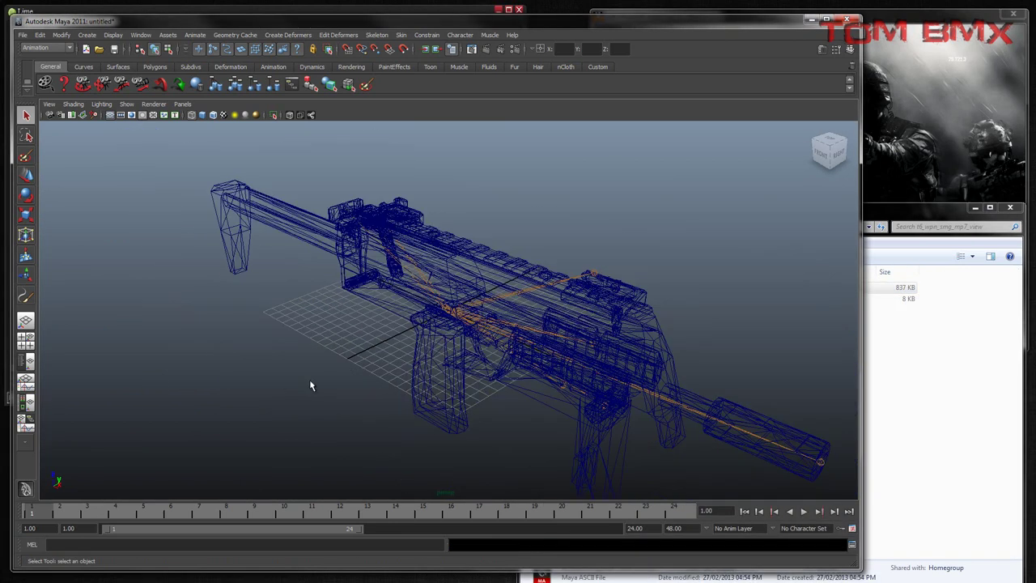
Display the MP7 with its textures, hide the viewport grid, and inspect the weapon from behind
{"action": "key", "text": "6"}
{"action": "mouse_move", "coordinate": [733, 279]}
{"action": "left_mouse_down", "text": "alt"}
{"action": "mouse_move", "coordinate": [544, 290]}
{"action": "mouse_move", "coordinate": [486, 268]}
{"action": "left_mouse_up", "text": "alt"}
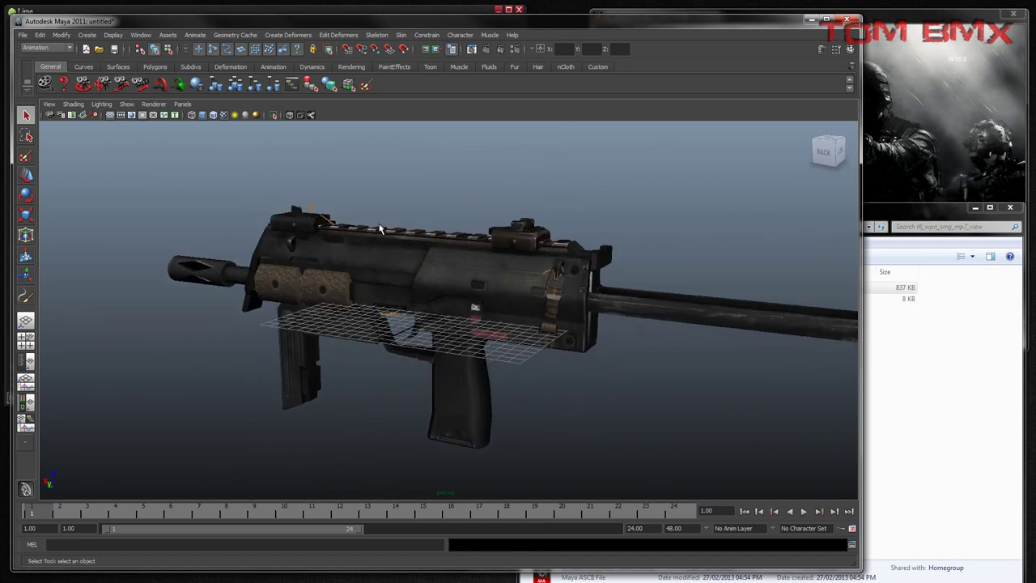
{"action": "left_click", "coordinate": [126, 104]}
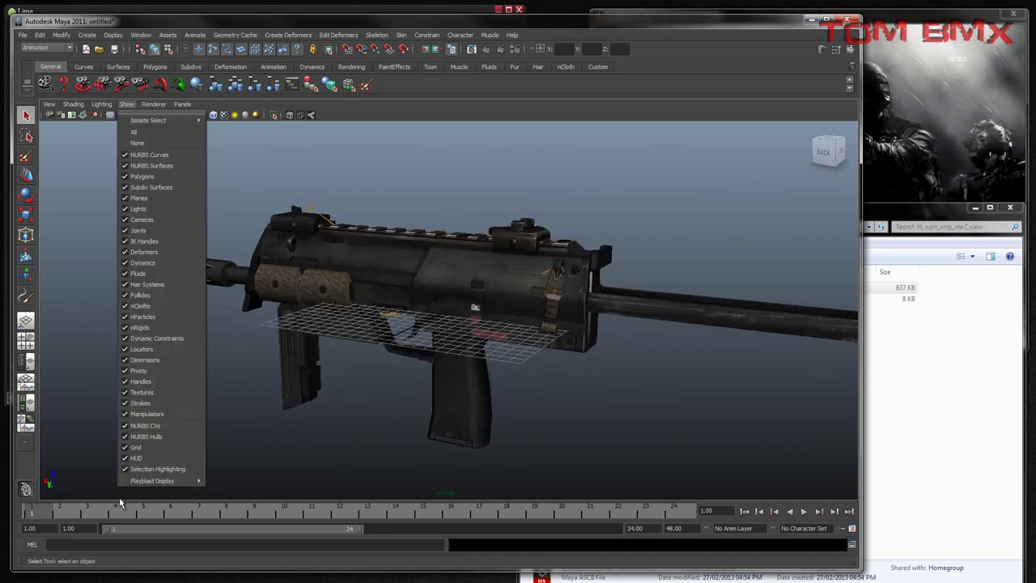
{"action": "left_click", "coordinate": [174, 447]}
{"action": "left_click_drag", "start_coordinate": [457, 350], "coordinate": [248, 335], "text": "alt"}
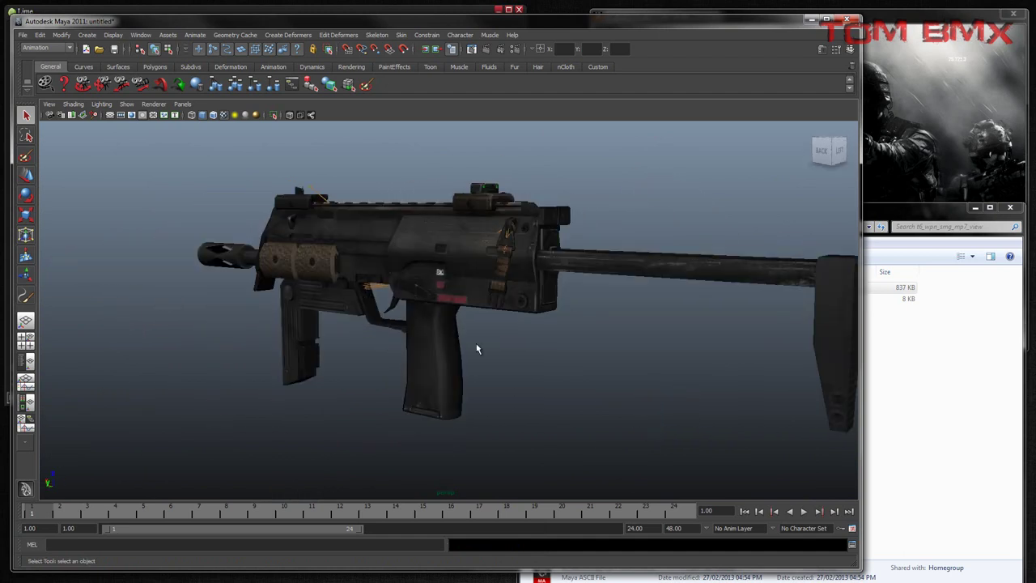
Start a new Maya scene without saving the MP7, and clear the loaded model list in Lime
{"action": "key", "text": "ctrl+n"}
{"action": "left_click", "coordinate": [520, 317]}
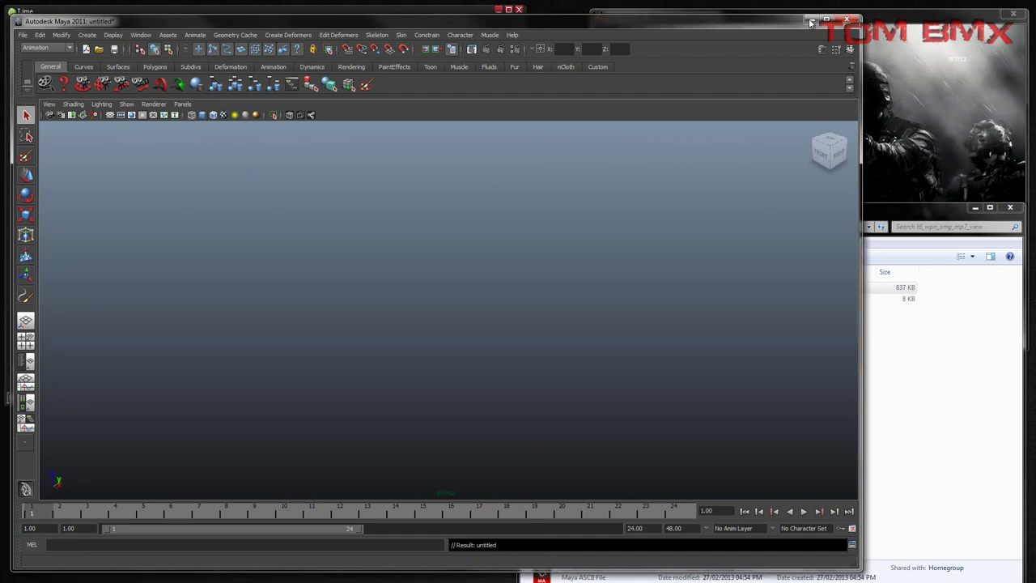
{"action": "left_click", "coordinate": [812, 19]}
{"action": "left_click", "coordinate": [467, 345]}
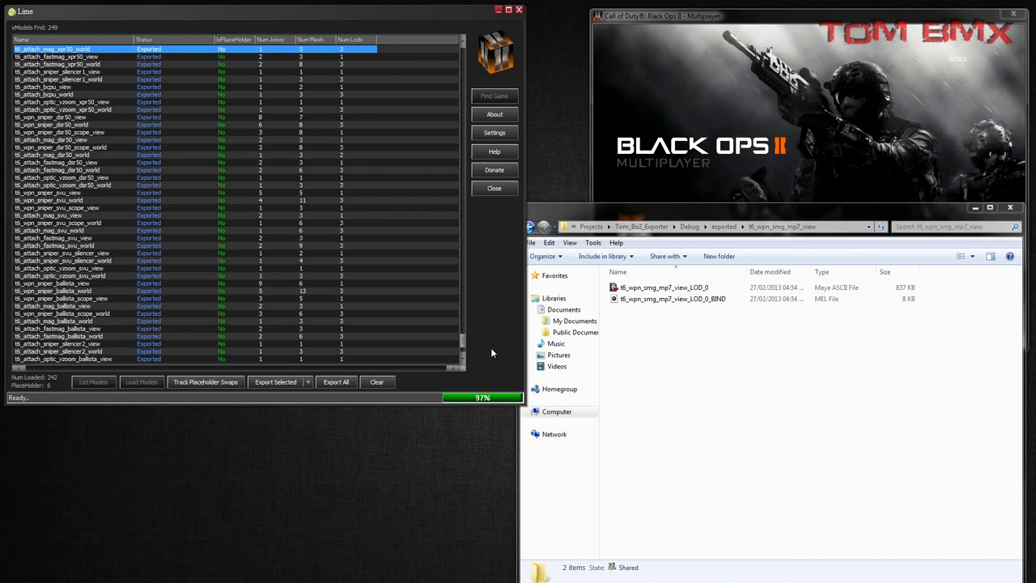
{"action": "left_click", "coordinate": [387, 383]}
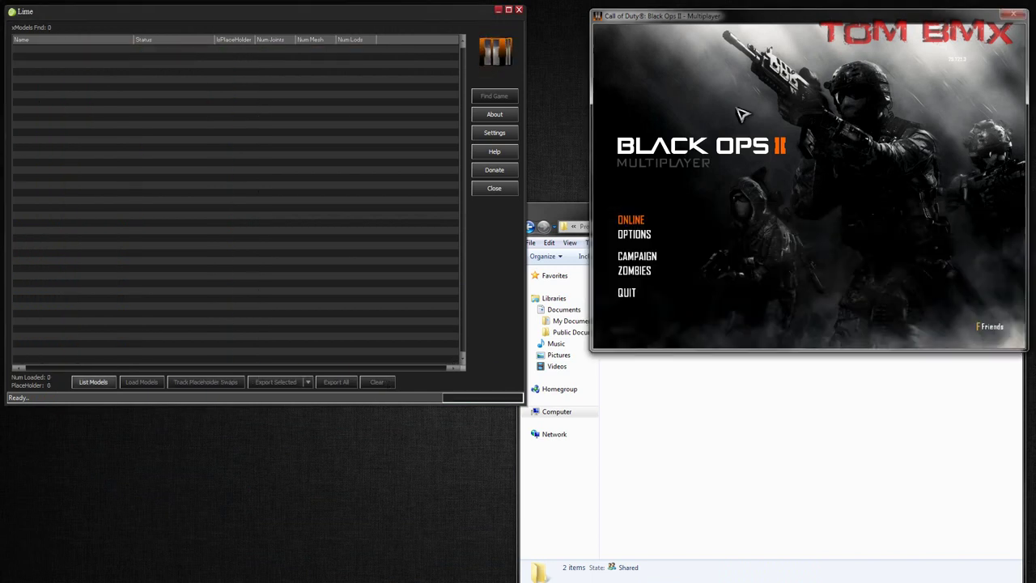
Switch to Black Ops II, go online in multiplayer, and open Custom Games
{"action": "left_click", "coordinate": [639, 219]}
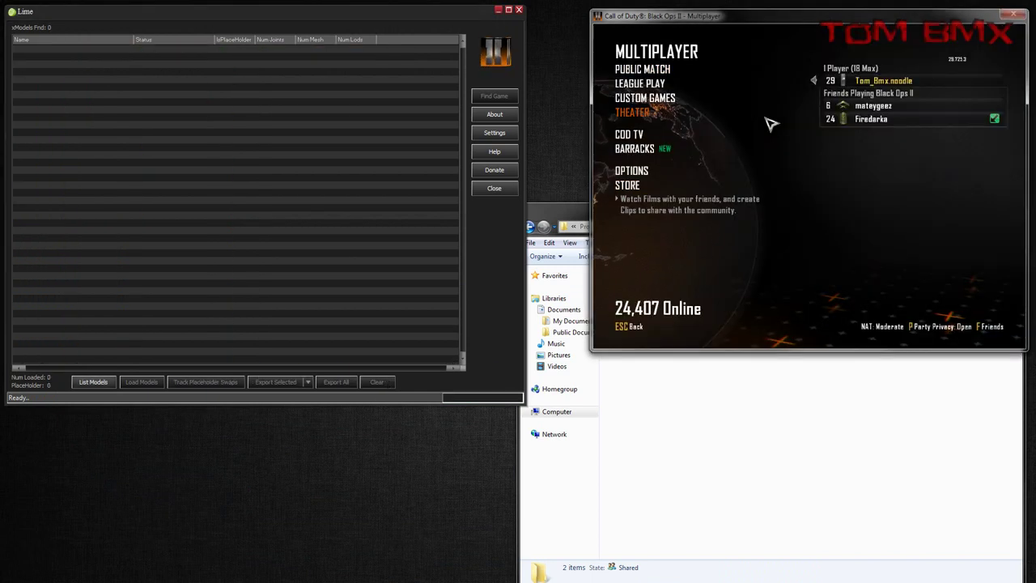
{"action": "key", "text": "Down"}
{"action": "key", "text": "Up"}
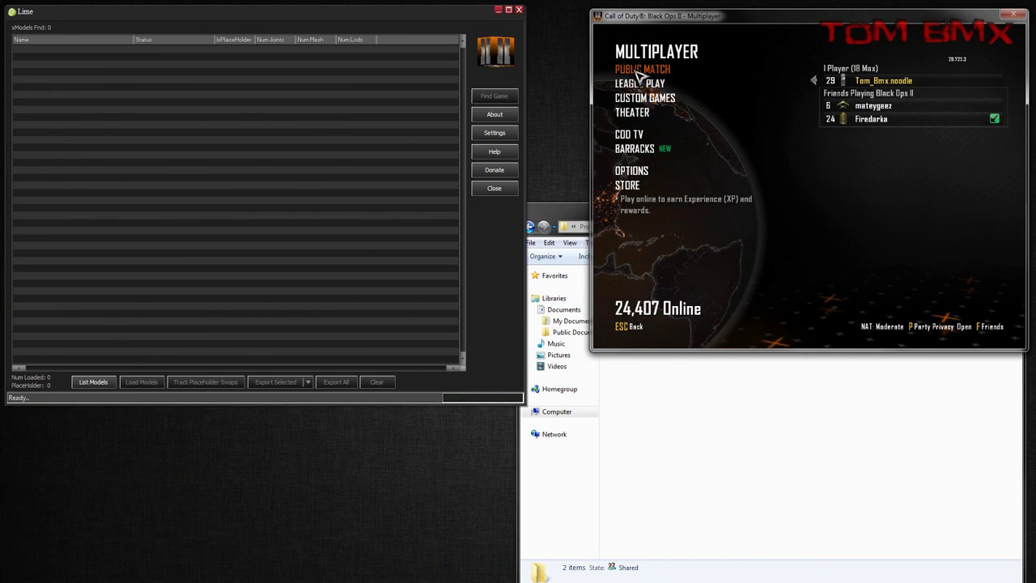
{"action": "key", "text": "Down"}
{"action": "key", "text": "Down"}
{"action": "key", "text": "Down"}
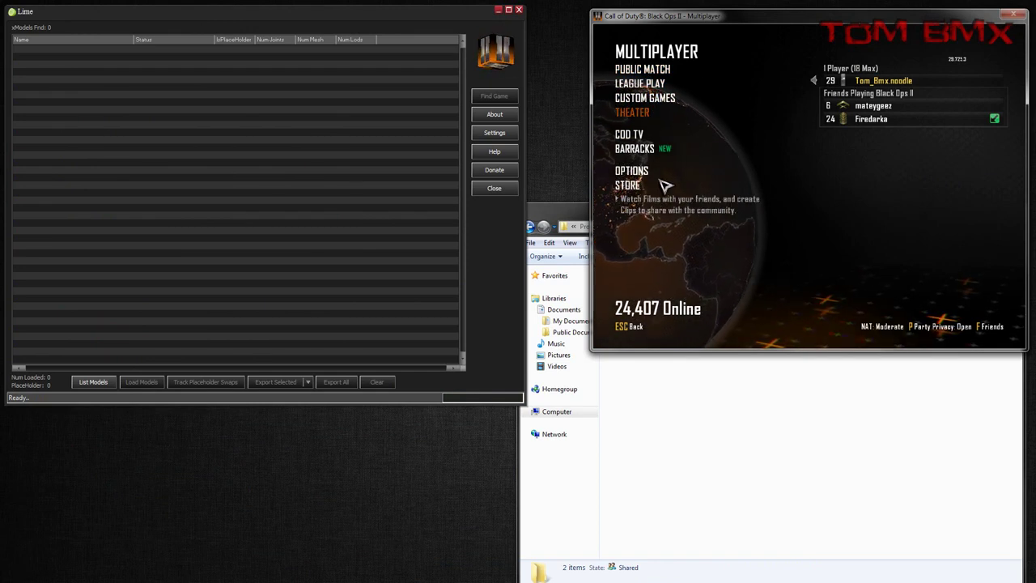
{"action": "left_click", "coordinate": [665, 98]}
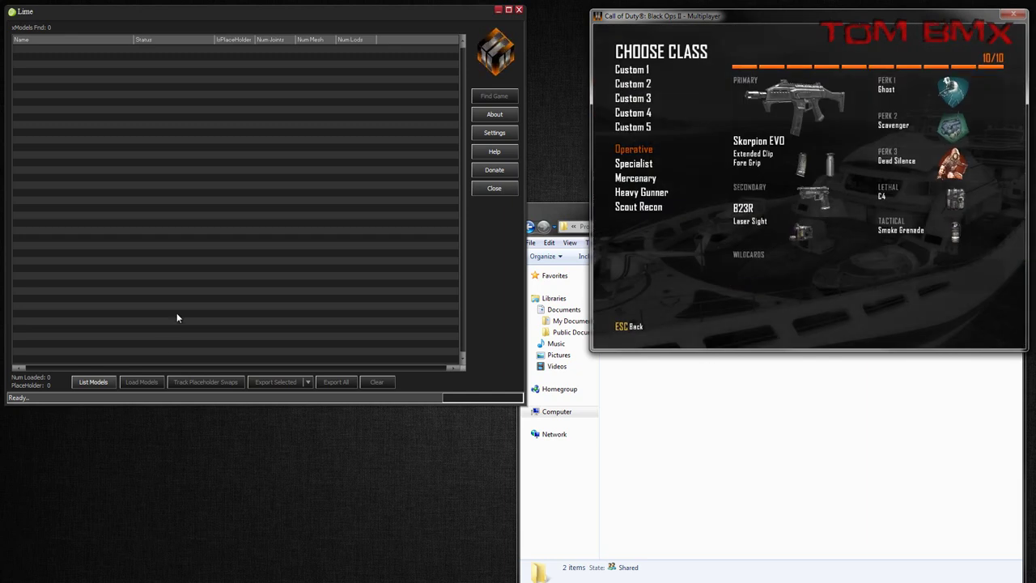
{"action": "key", "text": "Down"}
{"action": "key", "text": "Down"}
{"action": "key", "text": "Down"}
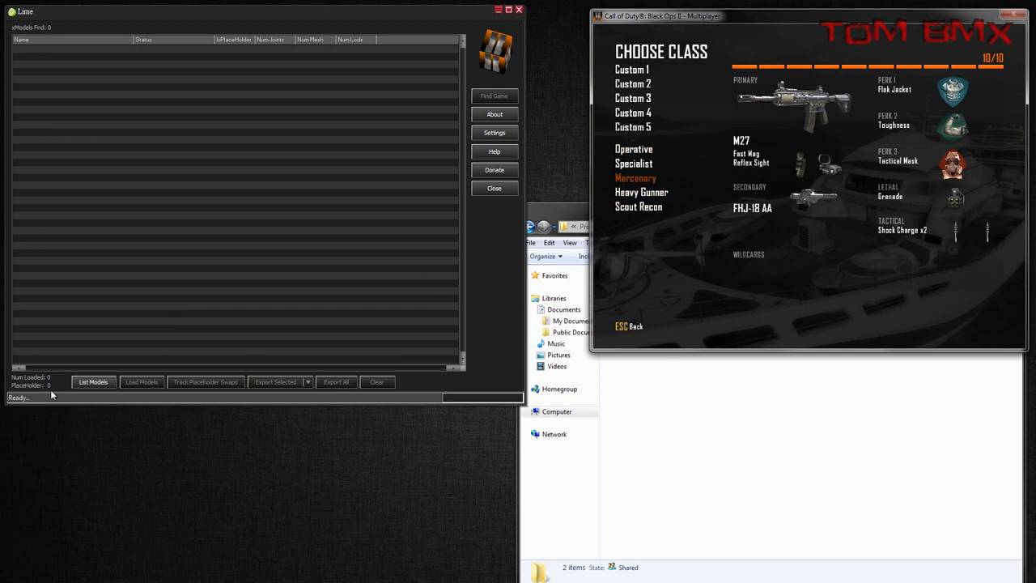
List and load the running match's models in Lime, export them all, and bring up the exported folder
{"action": "left_click", "coordinate": [97, 385]}
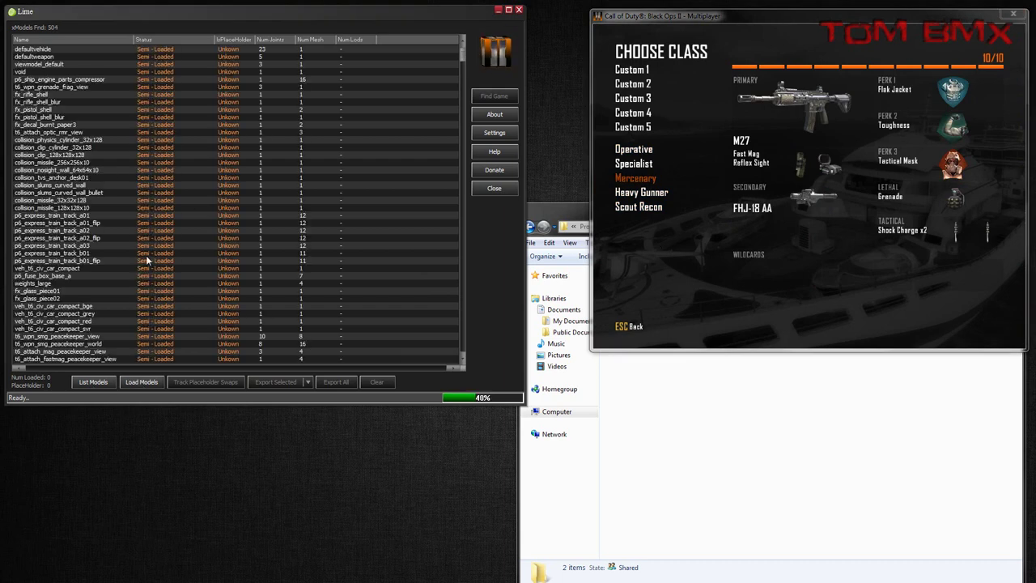
{"action": "left_click", "coordinate": [141, 383]}
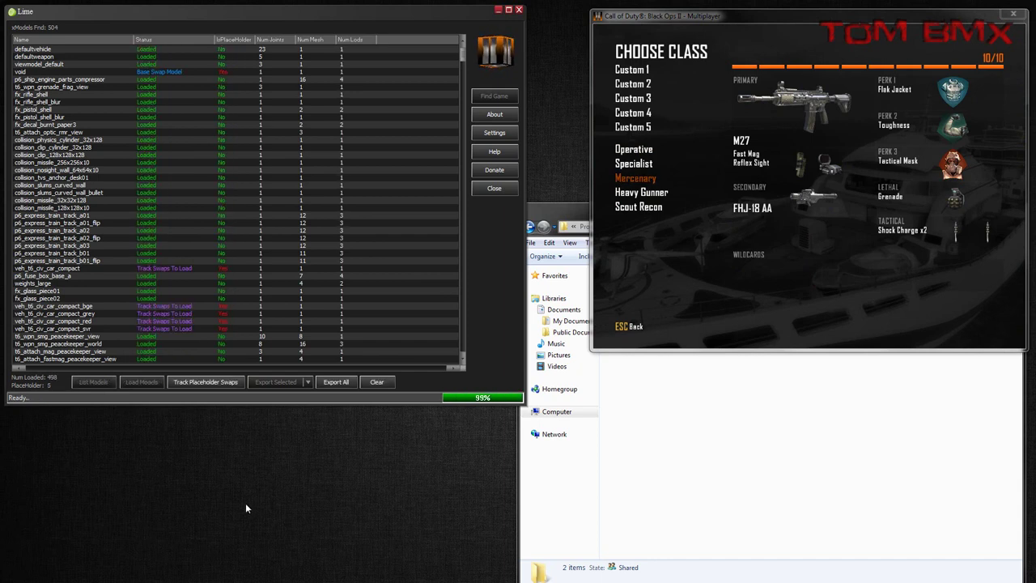
{"action": "left_click", "coordinate": [334, 383]}
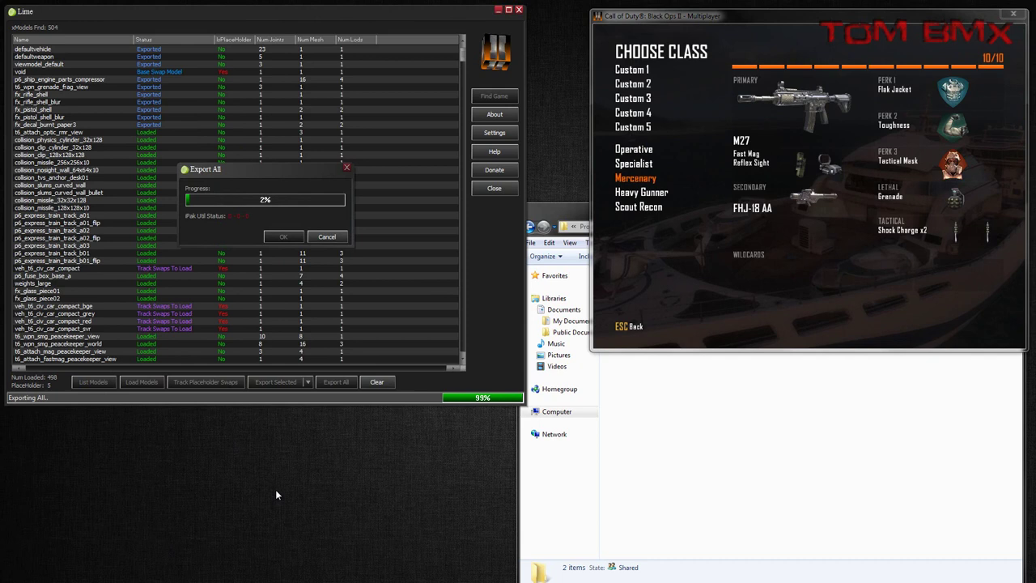
{"action": "left_click", "coordinate": [822, 465]}
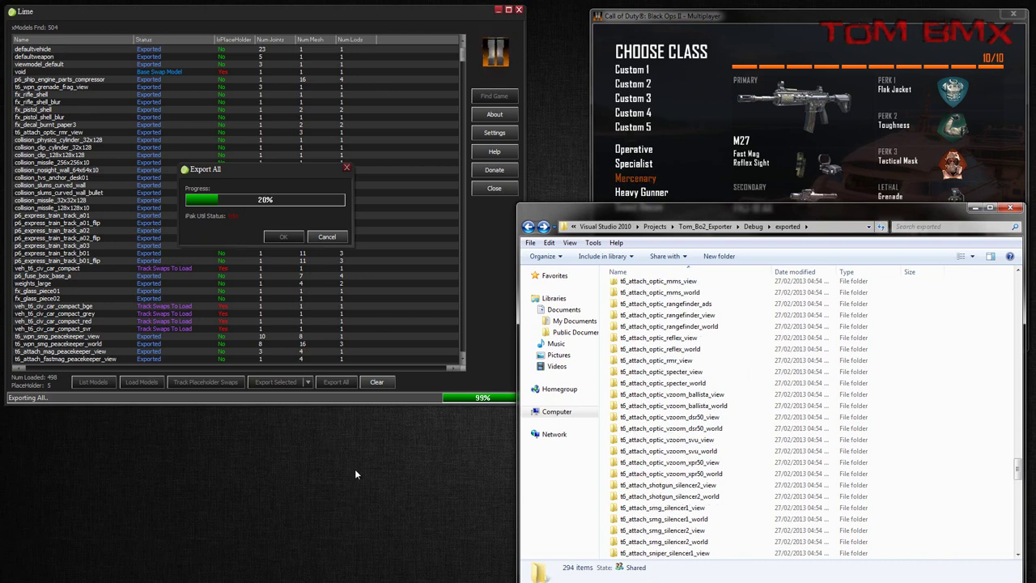
Choose the Operative class in Black Ops II and walk around the map during the export
{"action": "left_click", "coordinate": [689, 116]}
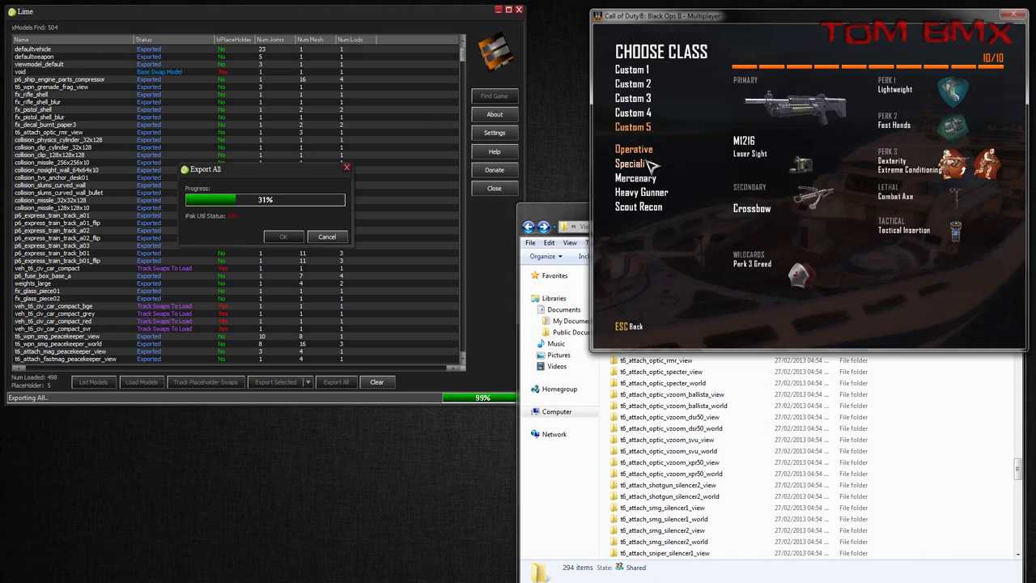
{"action": "left_click", "coordinate": [648, 153]}
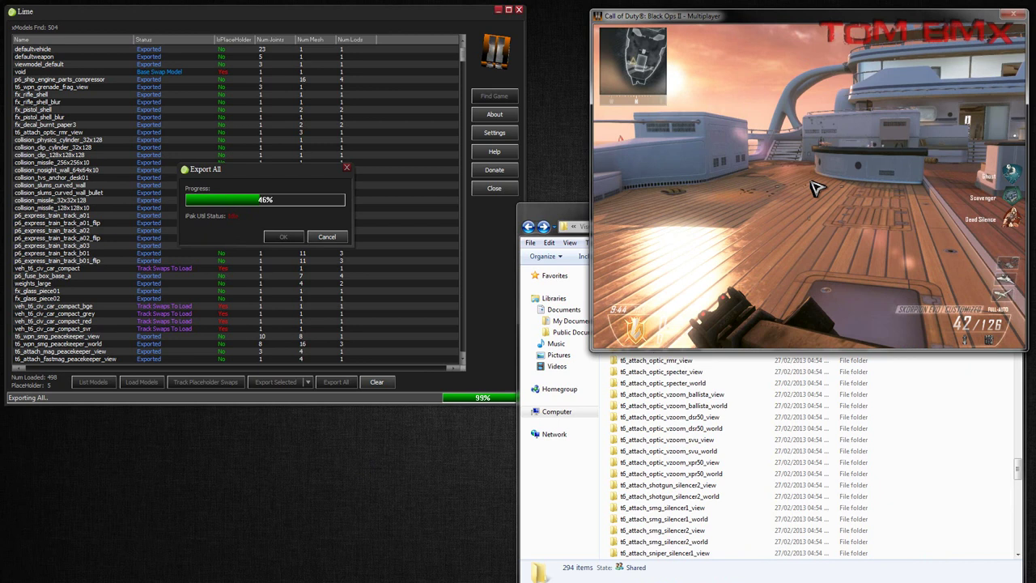
{"action": "key", "text": "w"}
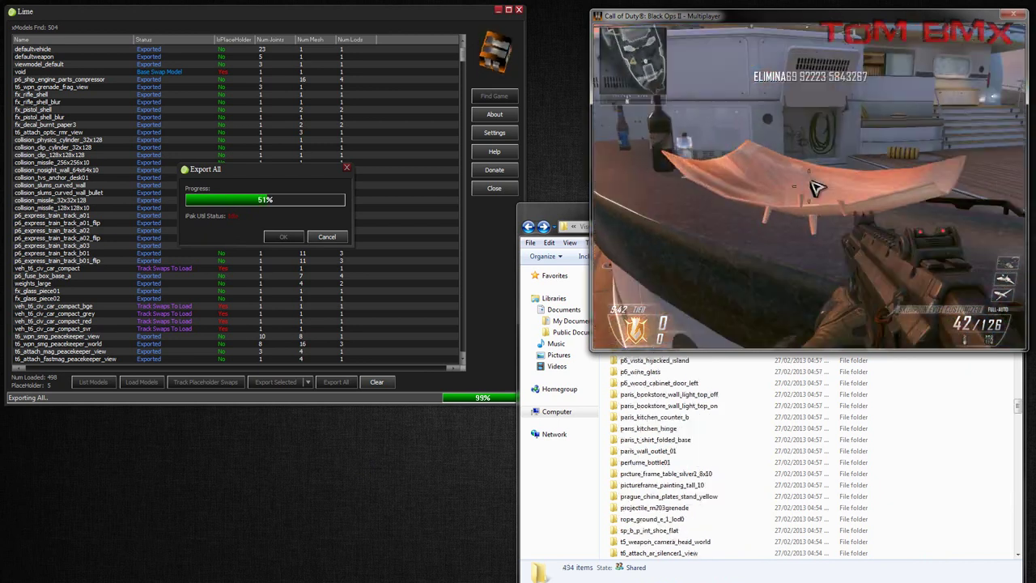
{"action": "key", "text": "w"}
{"action": "key", "text": "r"}
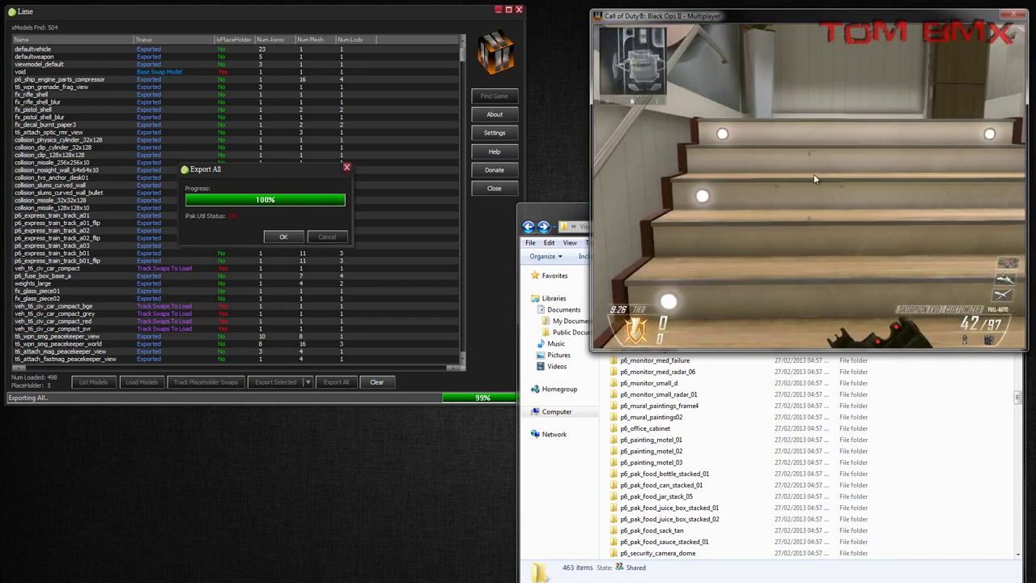
Pause the game, close the finished Export All dialog, and refresh the exported folder
{"action": "key", "text": "Escape"}
{"action": "left_click", "coordinate": [283, 237]}
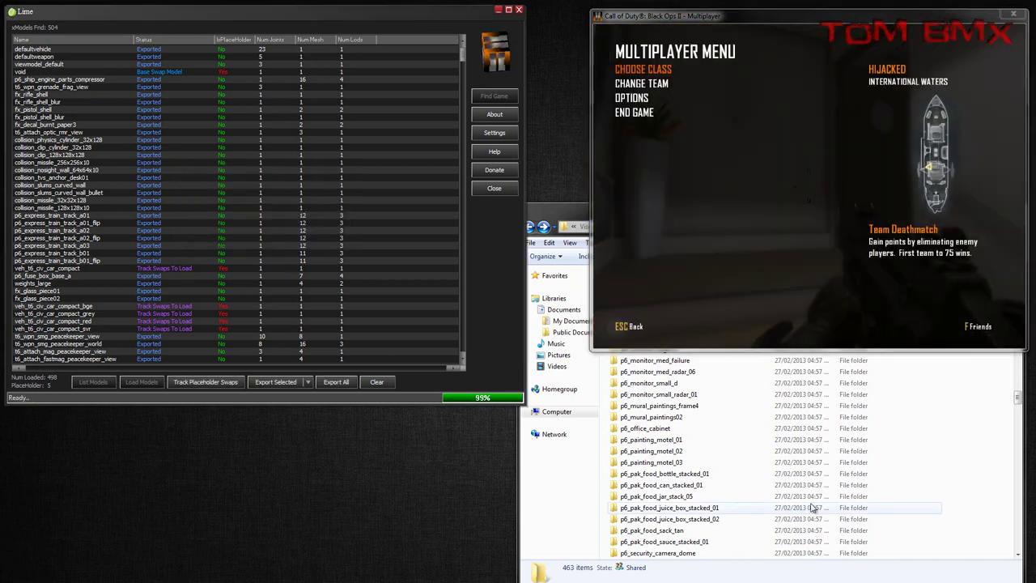
{"action": "left_click", "coordinate": [903, 268]}
{"action": "left_click", "coordinate": [883, 228]}
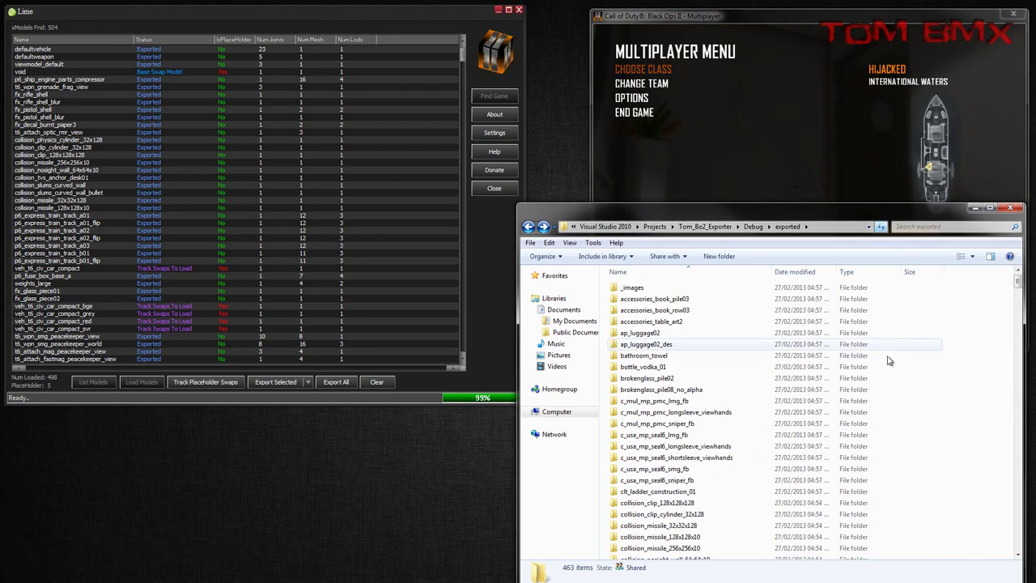
Browse the exported model folders to treadmill and import treadmill_LOD_0 into the empty Maya scene
{"action": "left_click", "coordinate": [694, 450]}
{"action": "scroll", "coordinate": [729, 448], "scroll_direction": "down", "scroll_amount": 12}
{"action": "scroll", "coordinate": [731, 450], "scroll_direction": "down", "scroll_amount": 10}
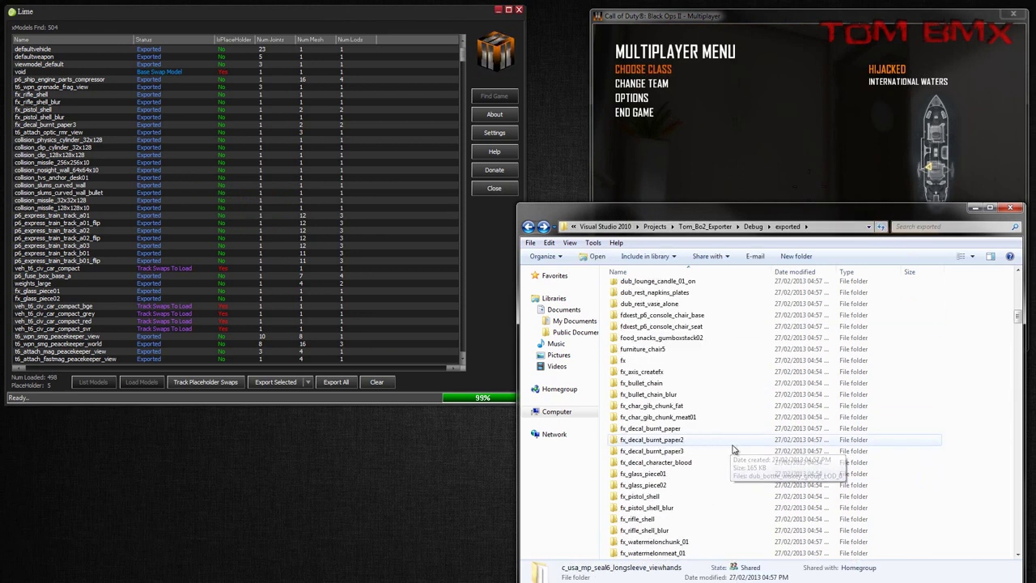
{"action": "scroll", "coordinate": [699, 463], "scroll_direction": "down", "scroll_amount": 15}
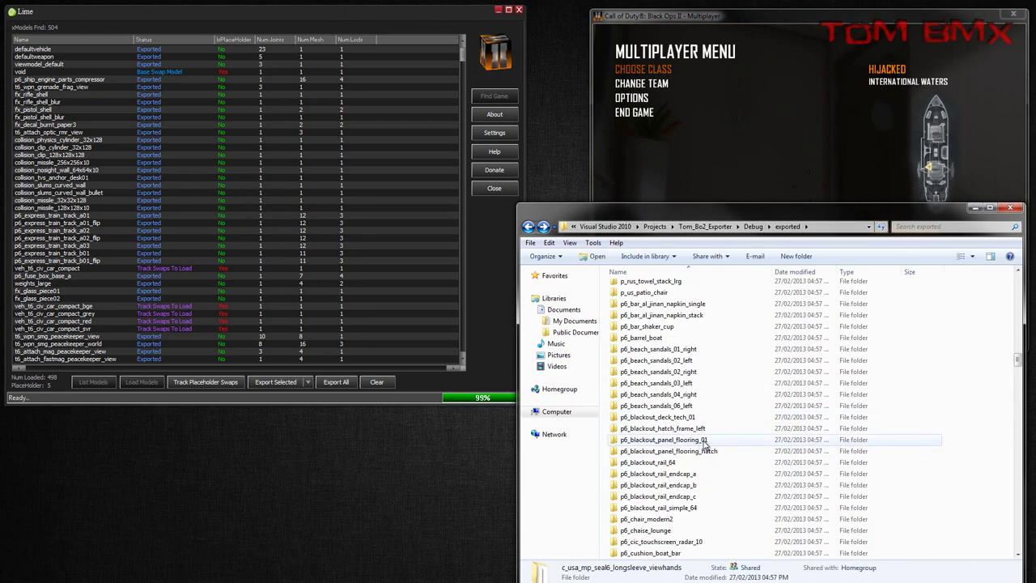
{"action": "scroll", "coordinate": [737, 461], "scroll_direction": "down", "scroll_amount": 15}
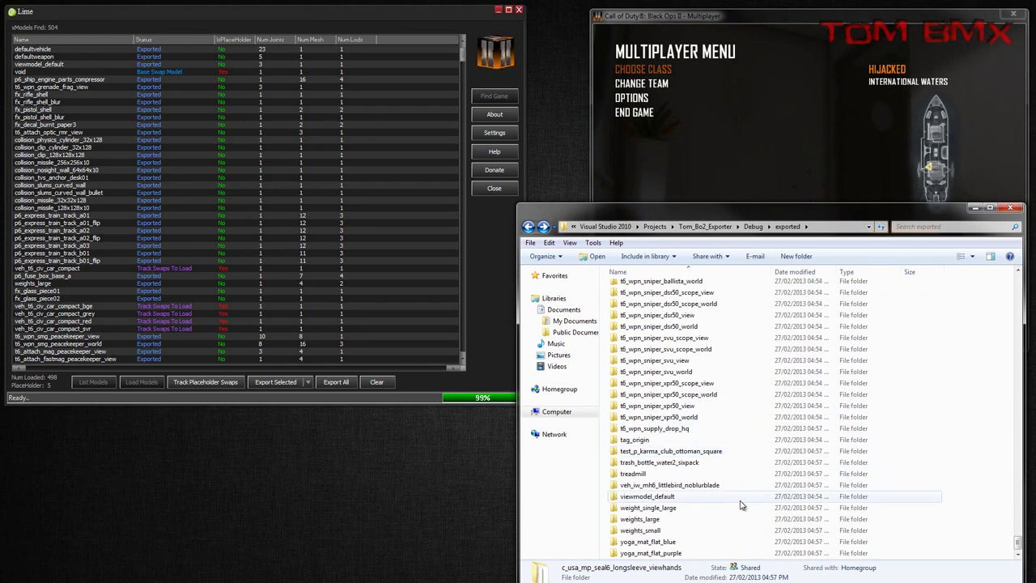
{"action": "double_click", "coordinate": [733, 474]}
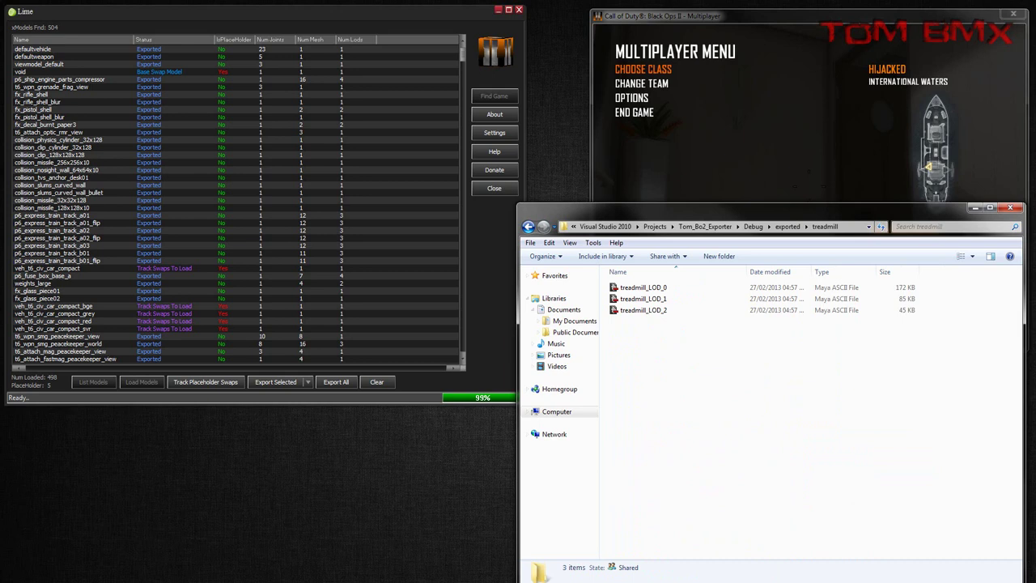
{"action": "left_click", "coordinate": [375, 557]}
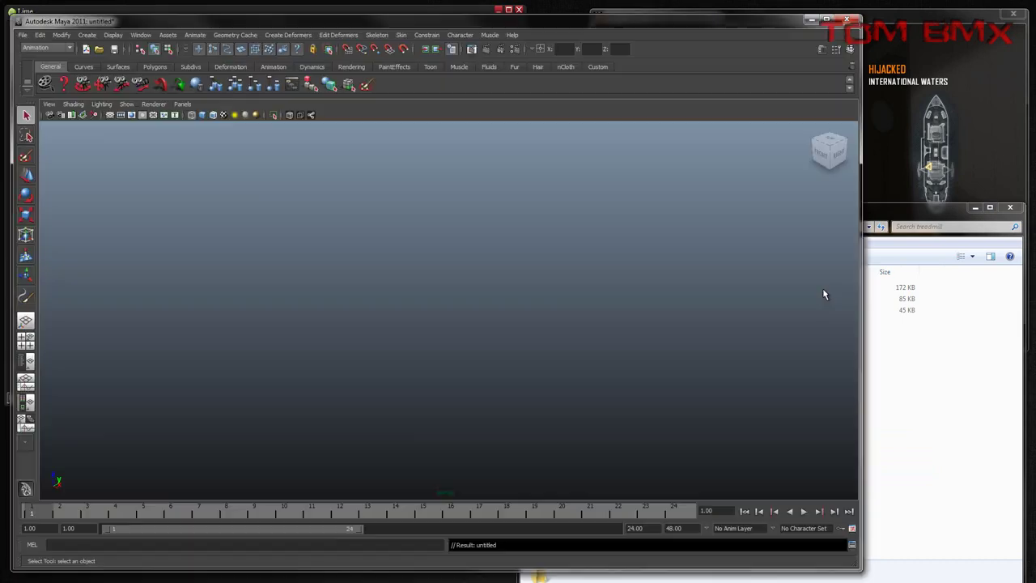
{"action": "left_click_drag", "start_coordinate": [895, 289], "coordinate": [328, 380]}
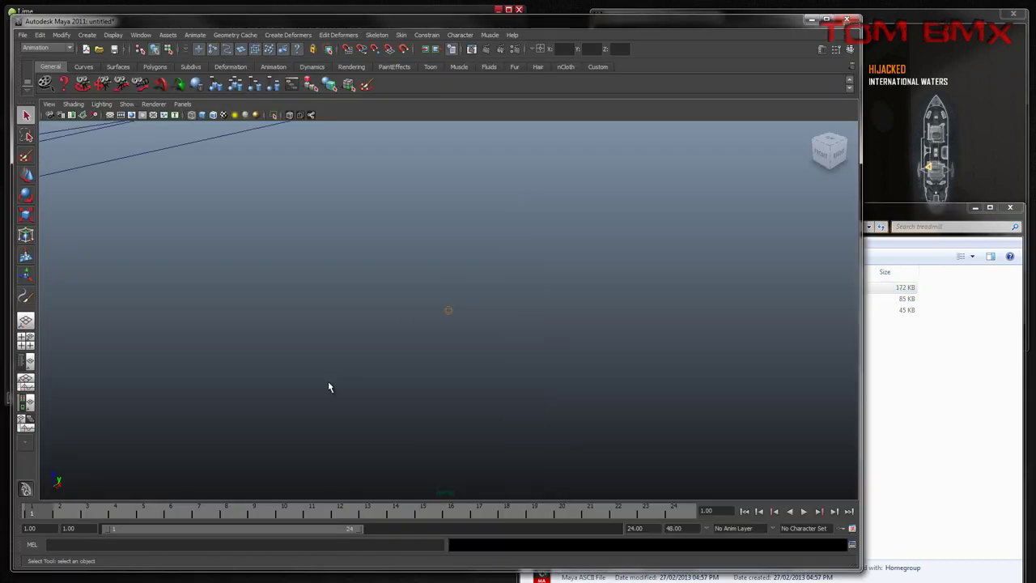
Examine the imported treadmill model from several angles
{"action": "scroll", "coordinate": [373, 365], "scroll_direction": "down", "scroll_amount": 4}
{"action": "middle_click_drag", "start_coordinate": [477, 303], "coordinate": [497, 377], "text": "alt"}
{"action": "left_click_drag", "start_coordinate": [599, 296], "coordinate": [500, 271], "text": "alt"}
{"action": "middle_click_drag", "start_coordinate": [500, 271], "coordinate": [525, 340], "text": "alt"}
{"action": "left_click_drag", "start_coordinate": [524, 340], "coordinate": [402, 328], "text": "alt"}
Start an empty Maya scene without saving and open the ny_harbor_missle_room_elbow_pipe_02 folder among the exported models
{"action": "key", "text": "ctrl+n"}
{"action": "left_click", "coordinate": [512, 318]}
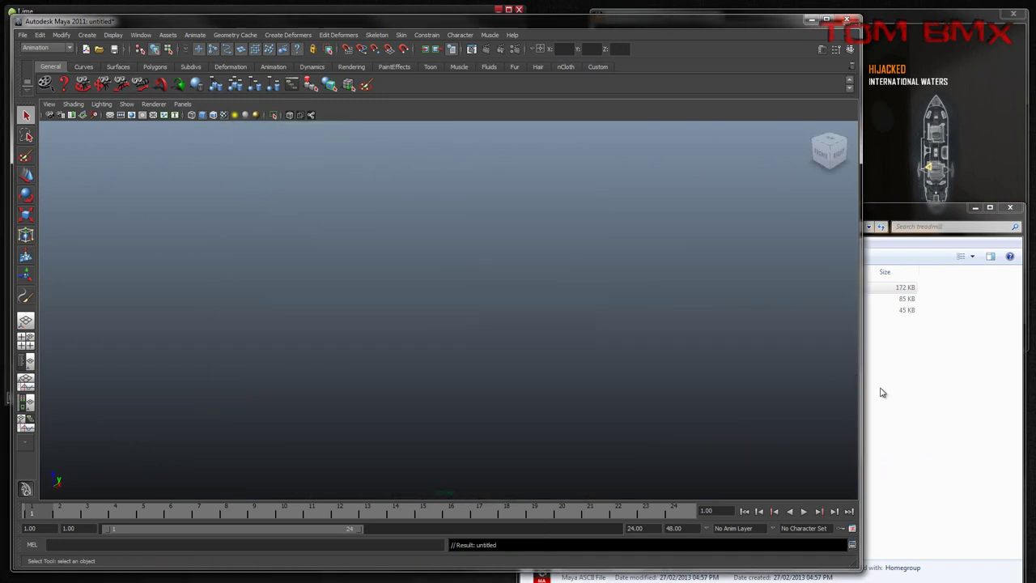
{"action": "left_click", "coordinate": [881, 394]}
{"action": "scroll", "coordinate": [729, 388], "scroll_direction": "up", "scroll_amount": 15}
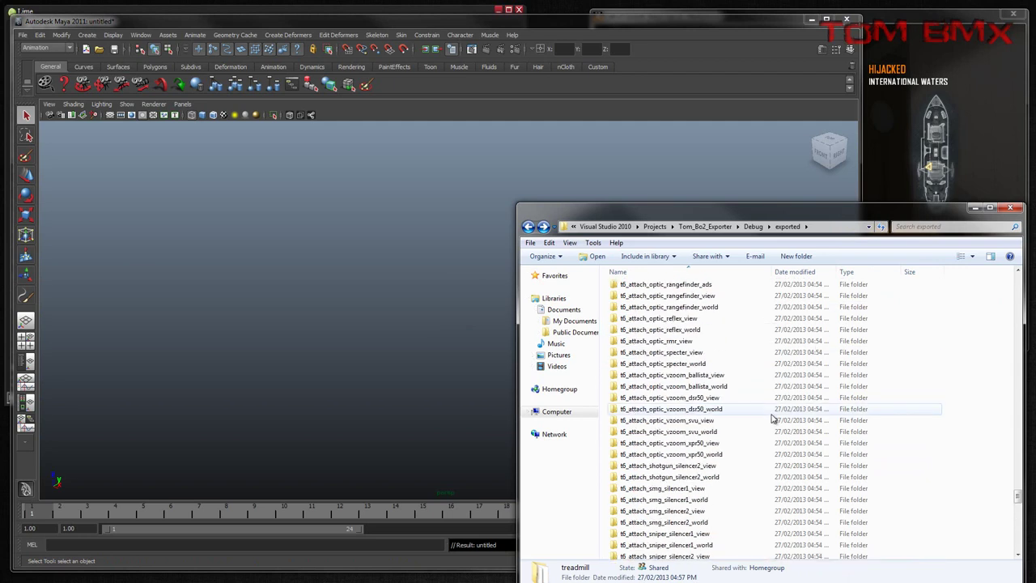
{"action": "scroll", "coordinate": [773, 418], "scroll_direction": "up", "scroll_amount": 20}
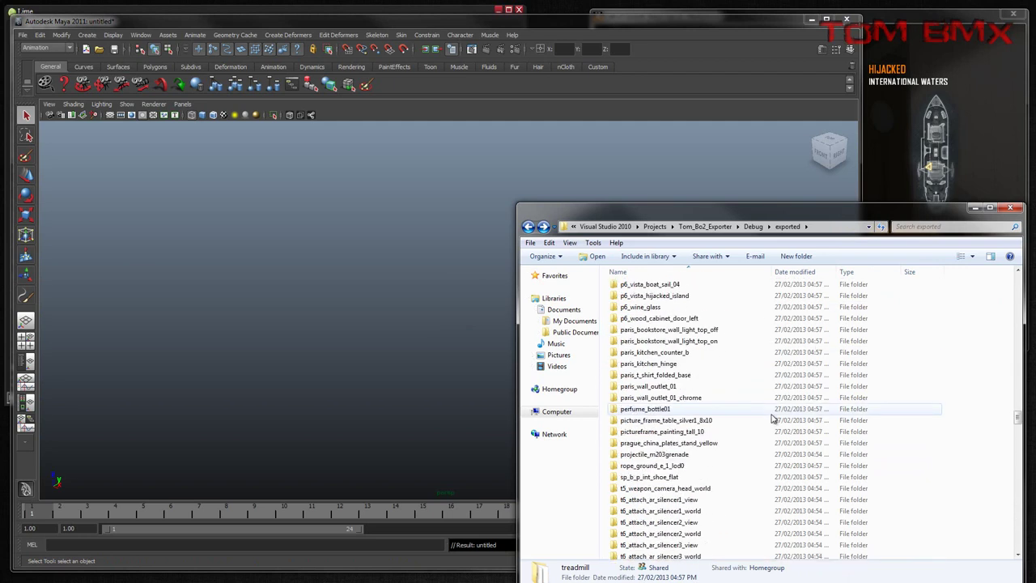
{"action": "scroll", "coordinate": [773, 419], "scroll_direction": "up", "scroll_amount": 20}
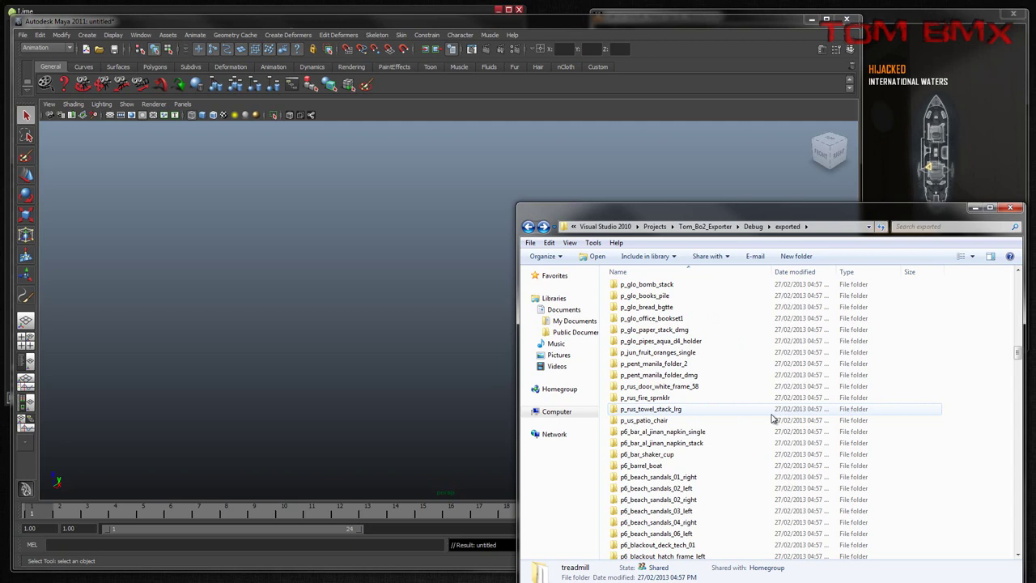
{"action": "scroll", "coordinate": [773, 419], "scroll_direction": "up", "scroll_amount": 7}
{"action": "scroll", "coordinate": [773, 418], "scroll_direction": "down", "scroll_amount": 10}
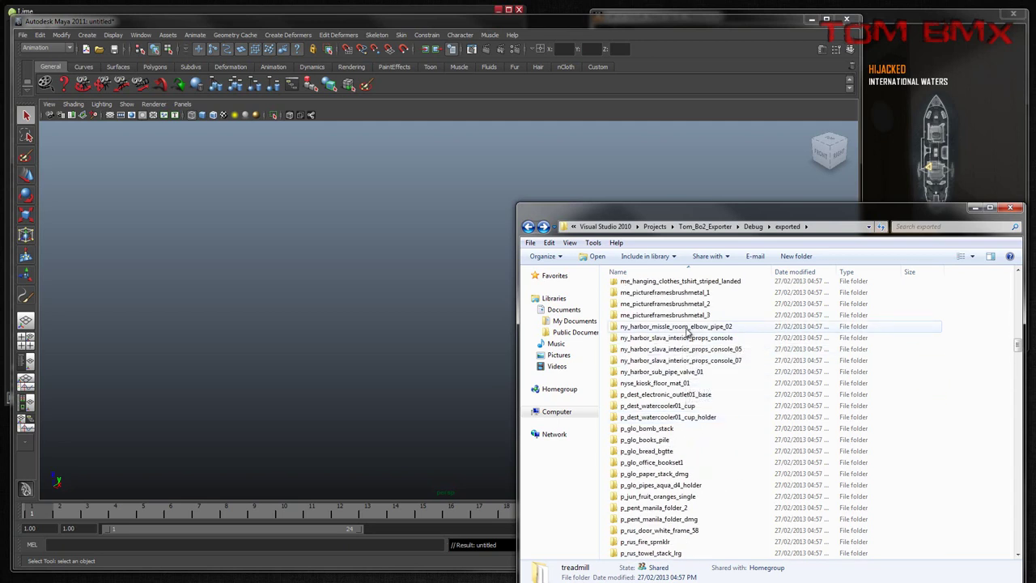
{"action": "left_click", "coordinate": [686, 328]}
{"action": "double_click", "coordinate": [686, 328]}
Import the elbow pipe's first Maya ASCII file into the scene and examine the model in shaded view
{"action": "left_click_drag", "start_coordinate": [680, 288], "coordinate": [317, 344]}
{"action": "left_click", "coordinate": [314, 354]}
{"action": "key", "text": "a"}
{"action": "key", "text": "5"}
{"action": "mouse_move", "coordinate": [498, 352]}
{"action": "left_mouse_down", "text": "alt"}
{"action": "mouse_move", "coordinate": [525, 379]}
{"action": "mouse_move", "coordinate": [665, 328]}
{"action": "mouse_move", "coordinate": [535, 356]}
{"action": "left_mouse_up", "text": "alt"}
Clear the Maya scene without saving, minimize Maya, and open the GDTs folder inside the exporter's Debug folder
{"action": "key", "text": "ctrl+n"}
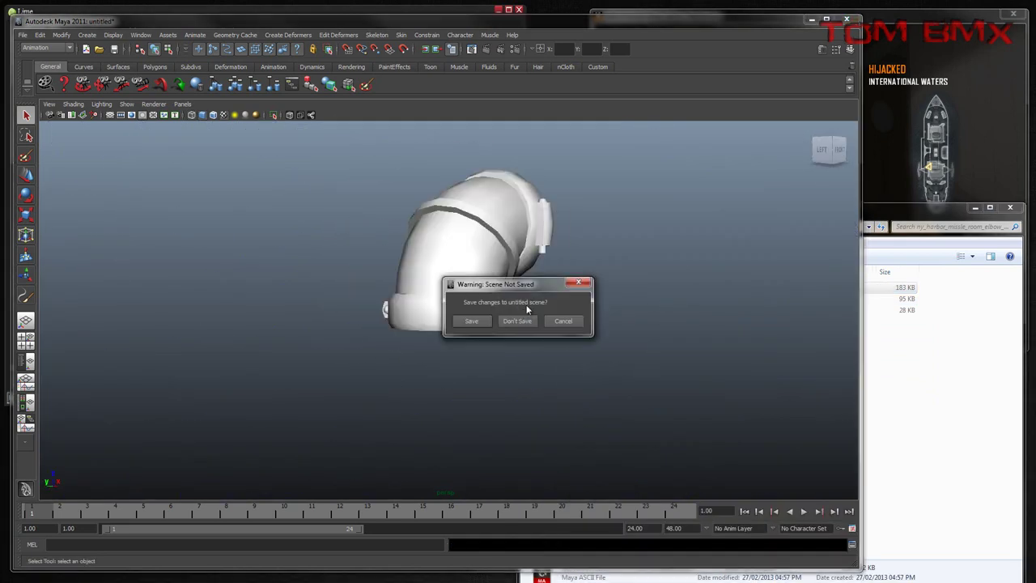
{"action": "left_click", "coordinate": [521, 322]}
{"action": "left_click", "coordinate": [812, 20]}
{"action": "left_click", "coordinate": [801, 421]}
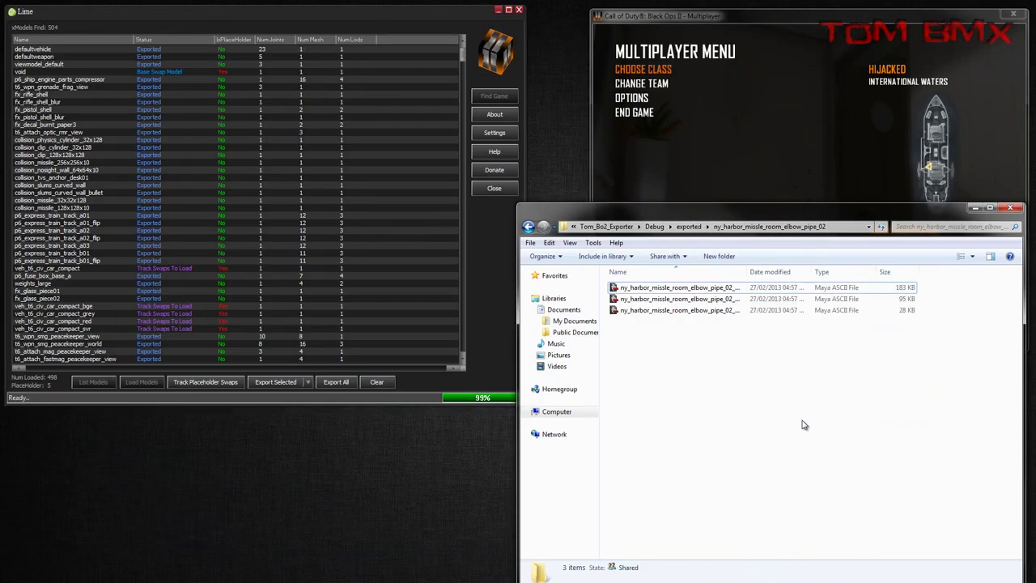
{"action": "key", "text": "alt+Left"}
{"action": "left_click", "coordinate": [761, 226]}
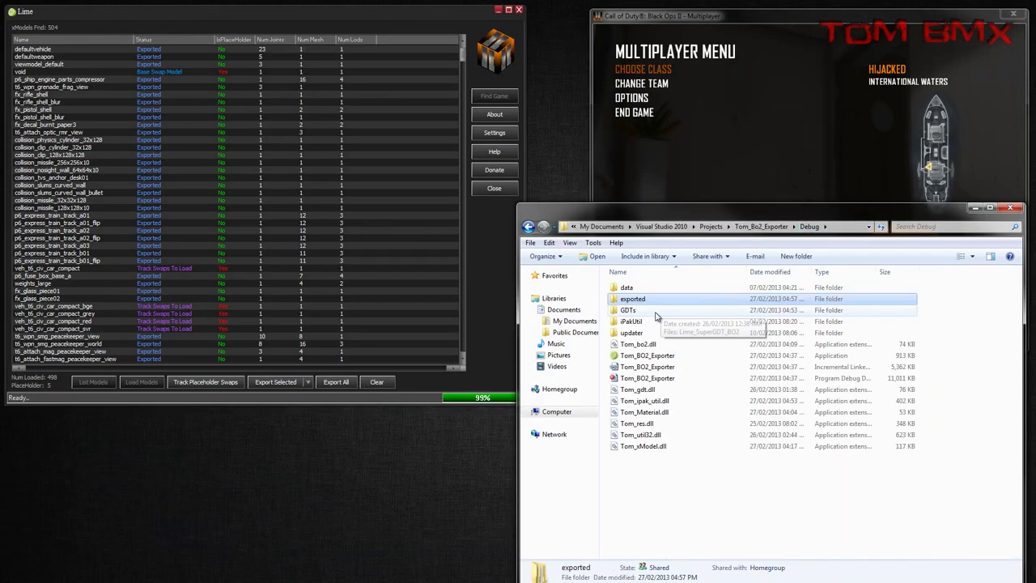
{"action": "double_click", "coordinate": [654, 313]}
Review the Export Options in Lime's settings, including the Add to GDT choices, and save all settings
{"action": "left_click", "coordinate": [494, 132]}
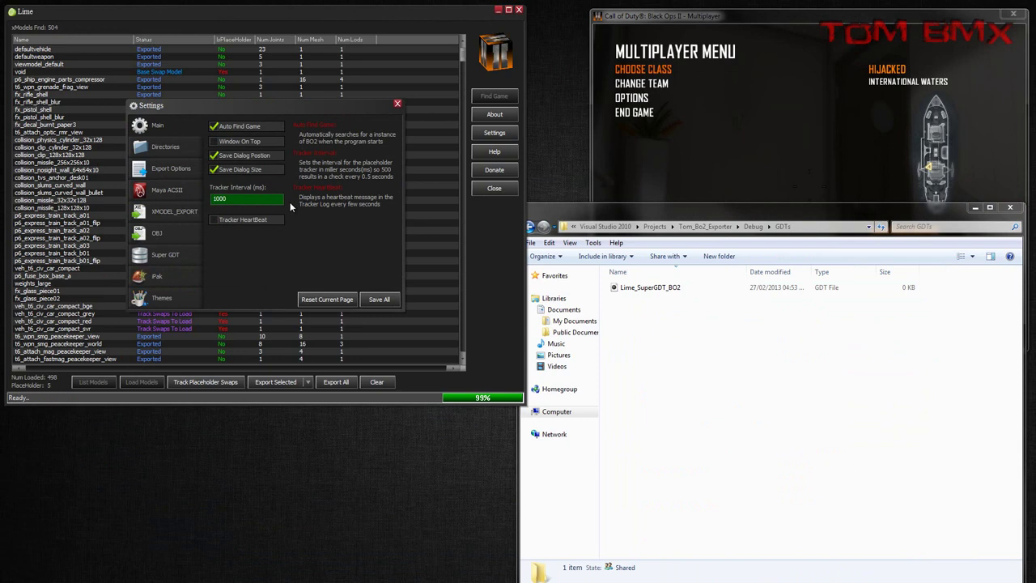
{"action": "left_click", "coordinate": [159, 169]}
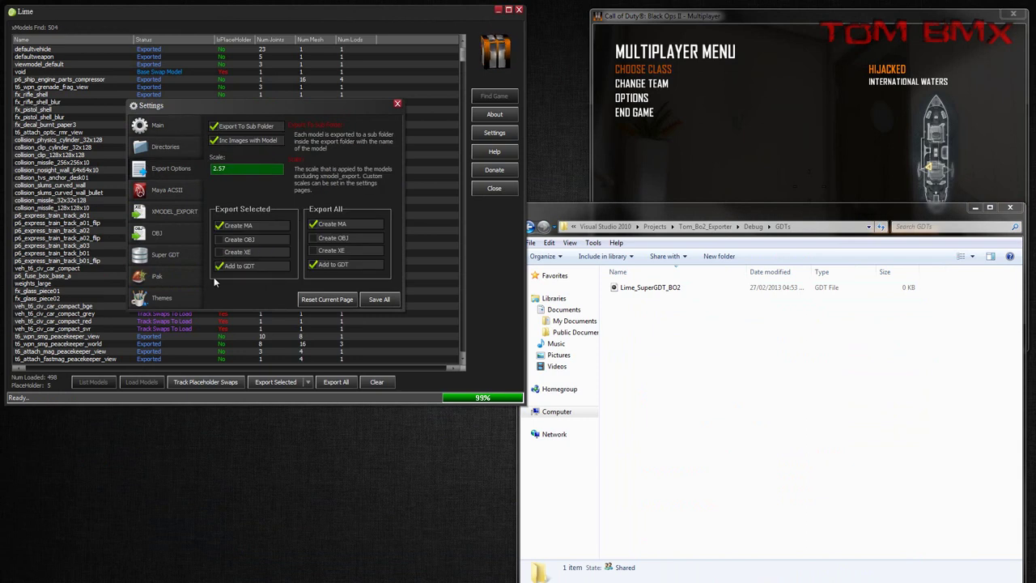
{"action": "left_click", "coordinate": [378, 299]}
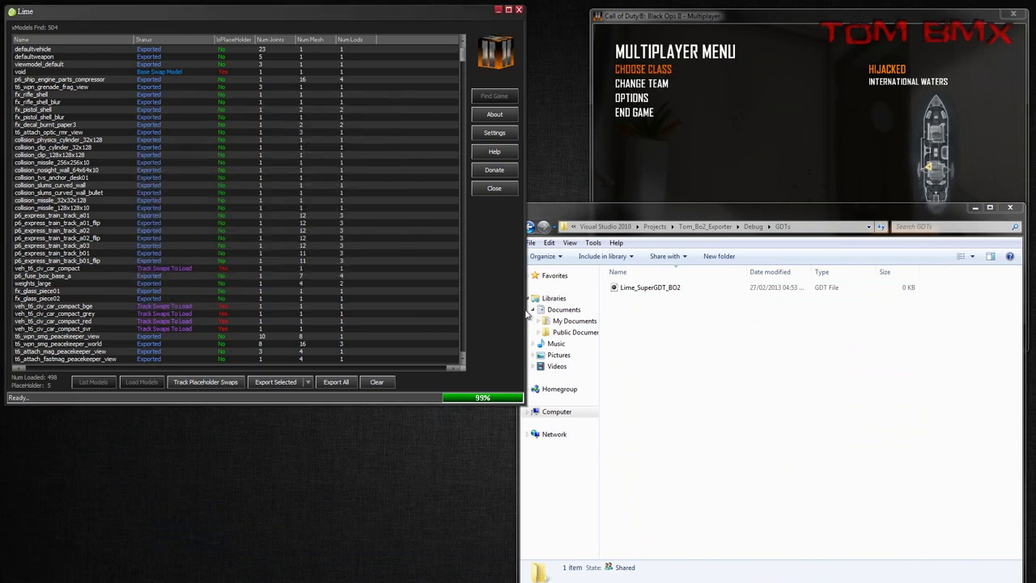
Clear the loaded models in Lime and close the program
{"action": "left_click", "coordinate": [378, 381]}
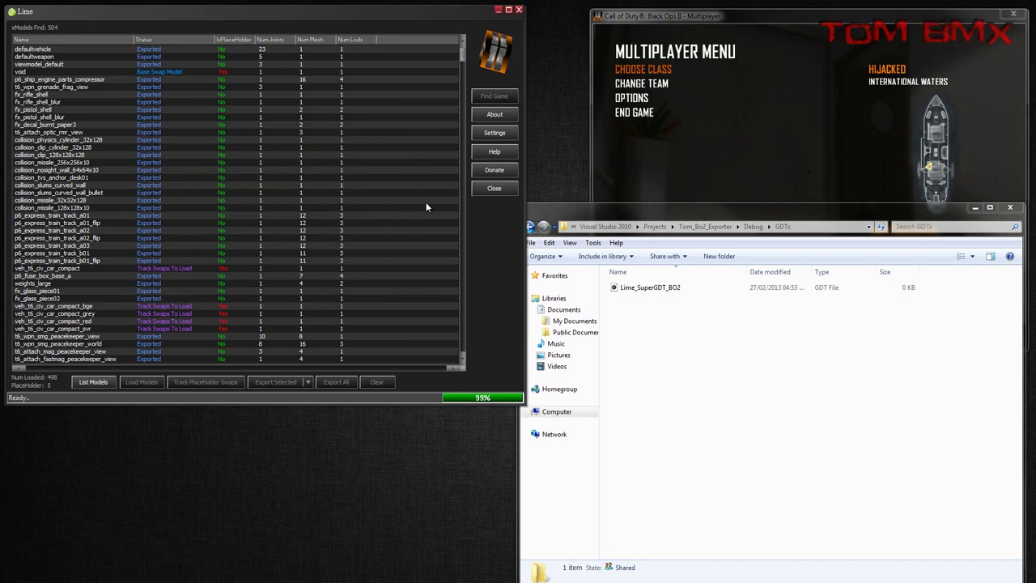
{"action": "left_click", "coordinate": [492, 190]}
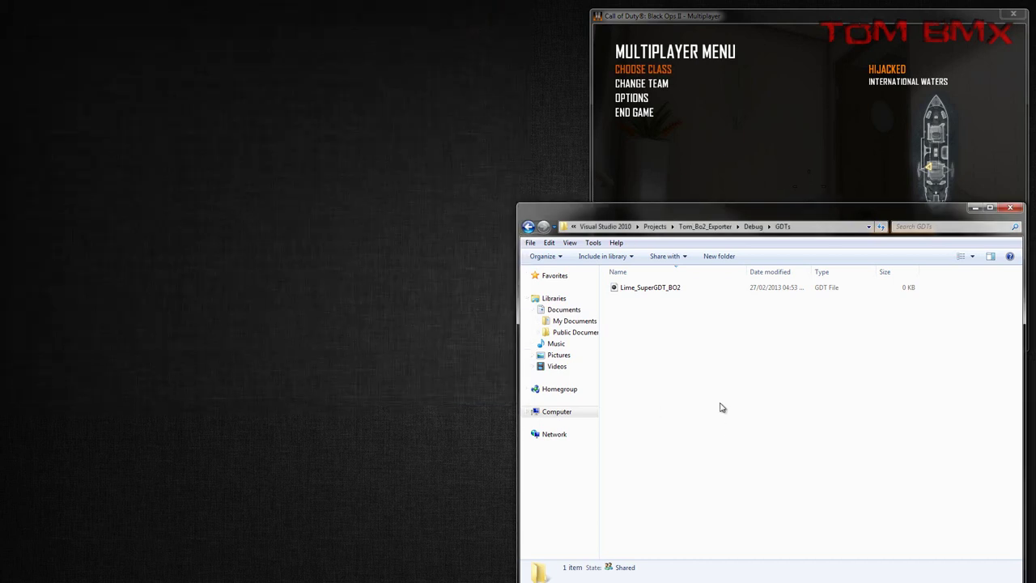
Copy Lime_SuperGDT_BO2 into World at War's source_data folder, replacing the existing file, and open it in asset_manager
{"action": "left_click", "coordinate": [859, 288]}
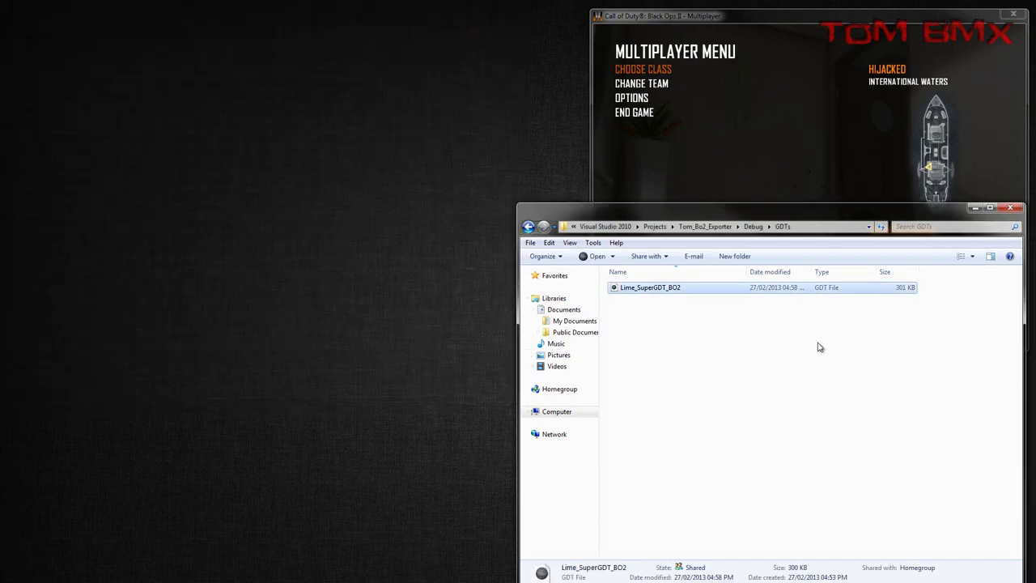
{"action": "left_click", "coordinate": [784, 343]}
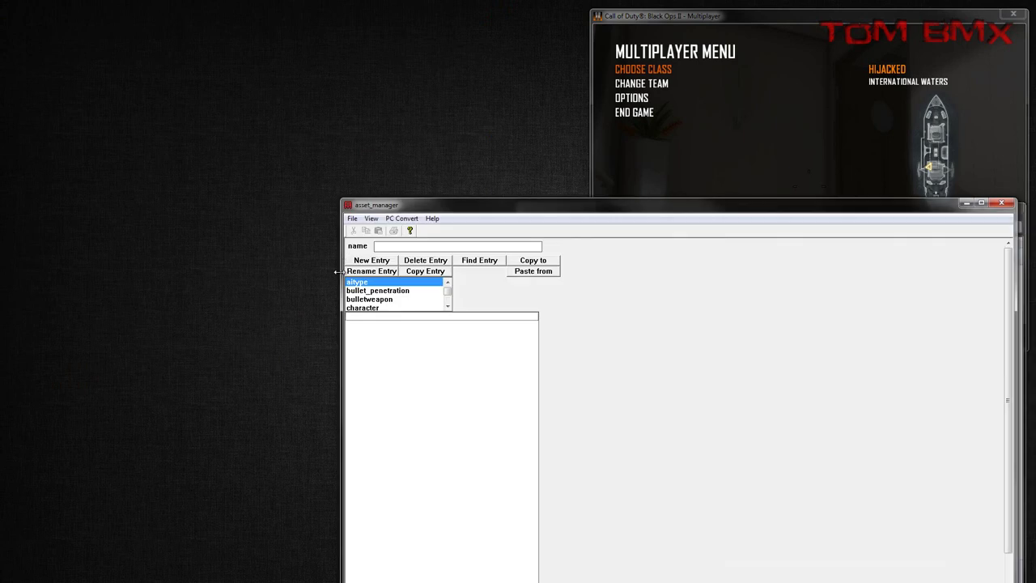
{"action": "left_click_drag", "start_coordinate": [413, 208], "coordinate": [79, 80]}
{"action": "left_click", "coordinate": [20, 93]}
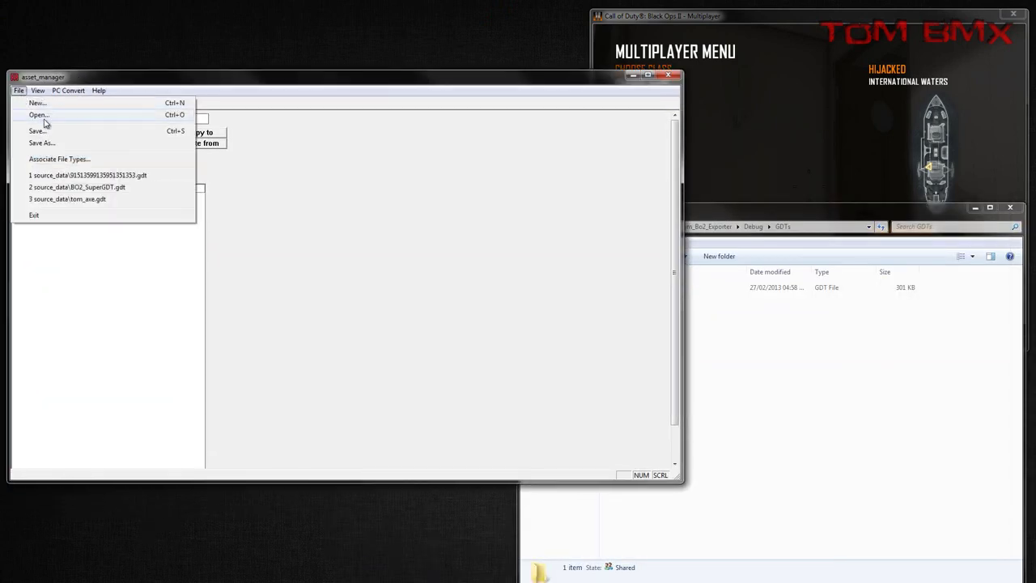
{"action": "left_click", "coordinate": [44, 118]}
{"action": "key", "text": "ctrl+v"}
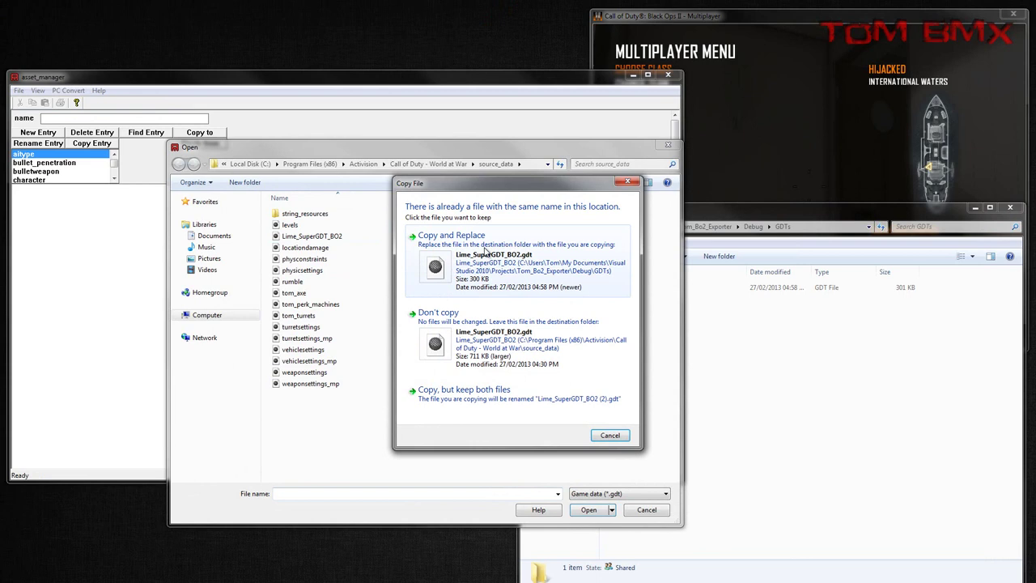
{"action": "left_click", "coordinate": [457, 253]}
{"action": "double_click", "coordinate": [311, 236]}
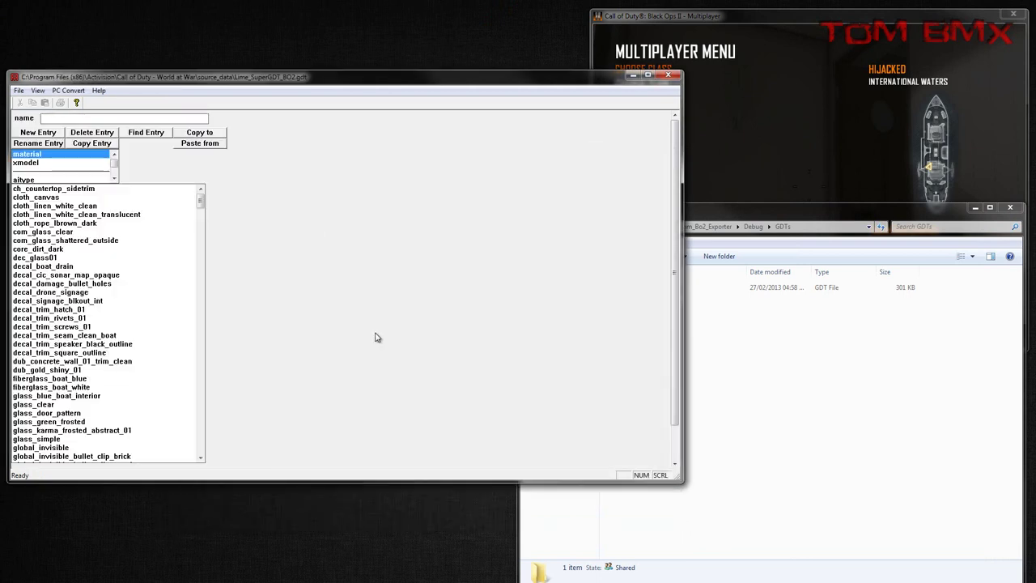
Look through the xmodel entries and the list of asset types in the opened GDT
{"action": "left_click_drag", "start_coordinate": [295, 74], "coordinate": [305, 81]}
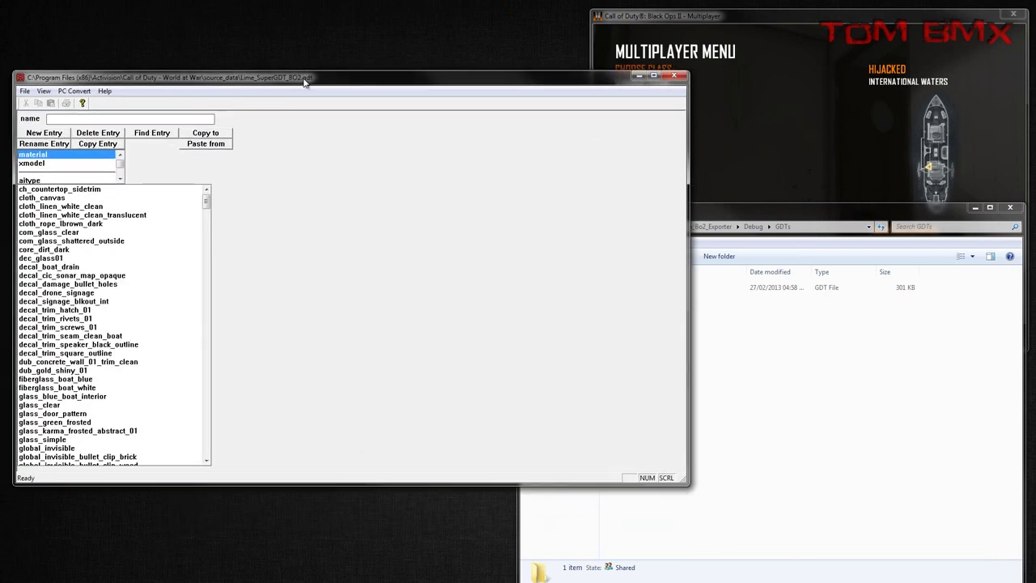
{"action": "left_click", "coordinate": [50, 165]}
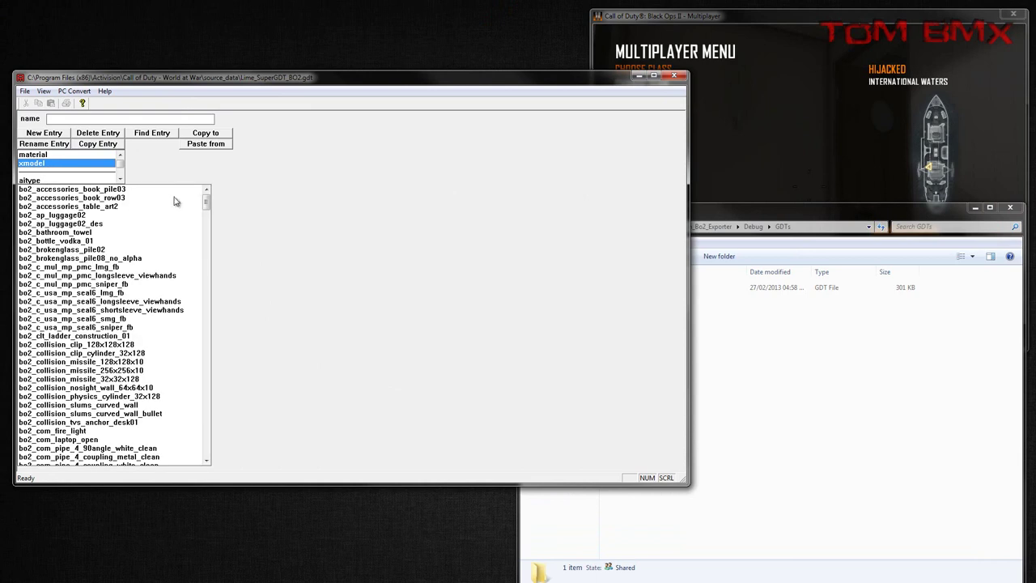
{"action": "mouse_move", "coordinate": [207, 195]}
{"action": "left_mouse_down"}
{"action": "mouse_move", "coordinate": [208, 465]}
{"action": "mouse_move", "coordinate": [206, 199]}
{"action": "left_mouse_up"}
{"action": "scroll", "coordinate": [100, 456], "scroll_direction": "down", "scroll_amount": 5}
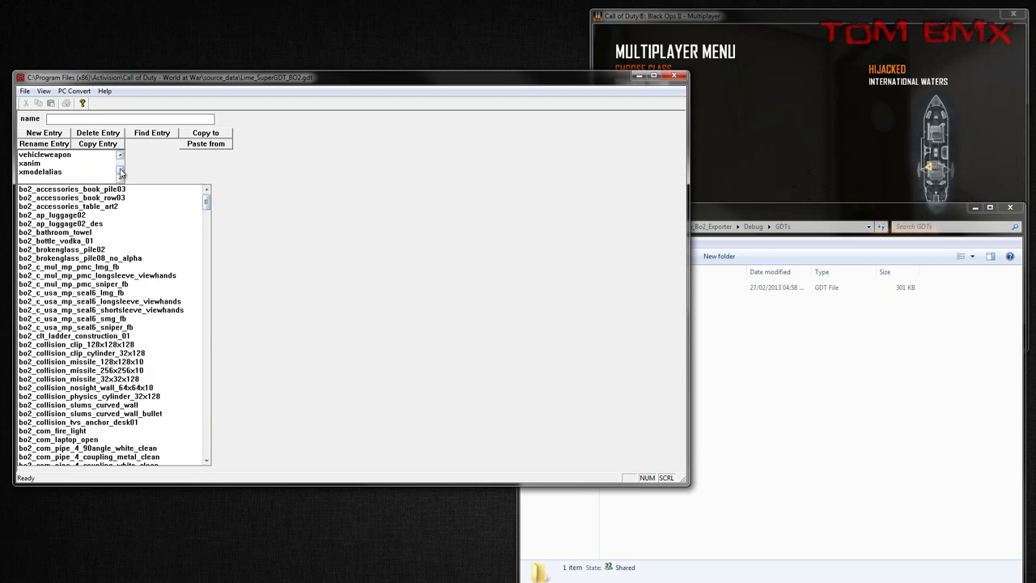
{"action": "scroll", "coordinate": [121, 172], "scroll_direction": "up", "scroll_amount": 2}
Open the mtl_t6_attach_smg_silencer1 material, enlarge the asset_manager window, and inspect its normal map path
{"action": "left_click", "coordinate": [55, 154]}
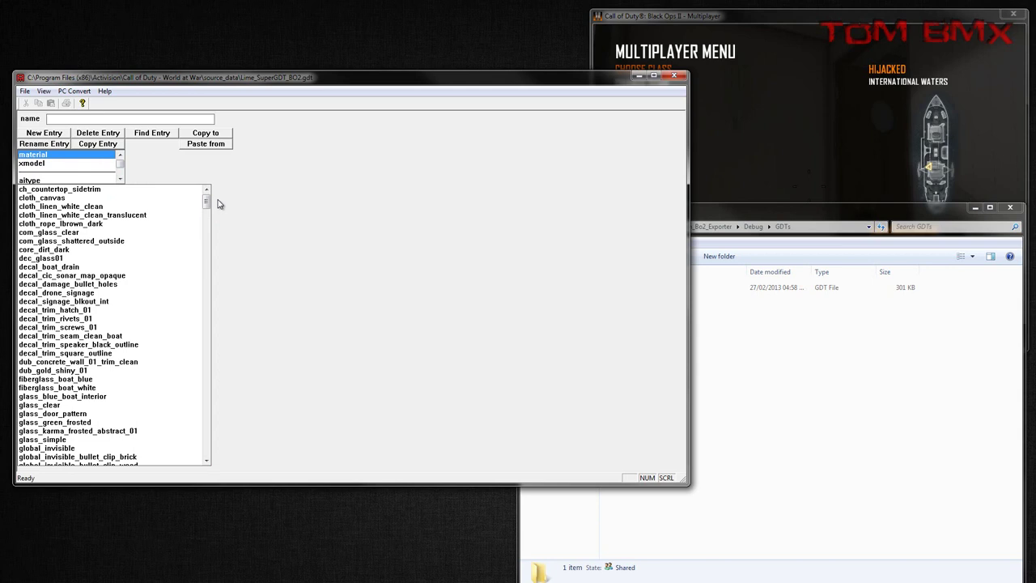
{"action": "left_click_drag", "start_coordinate": [206, 201], "coordinate": [170, 370]}
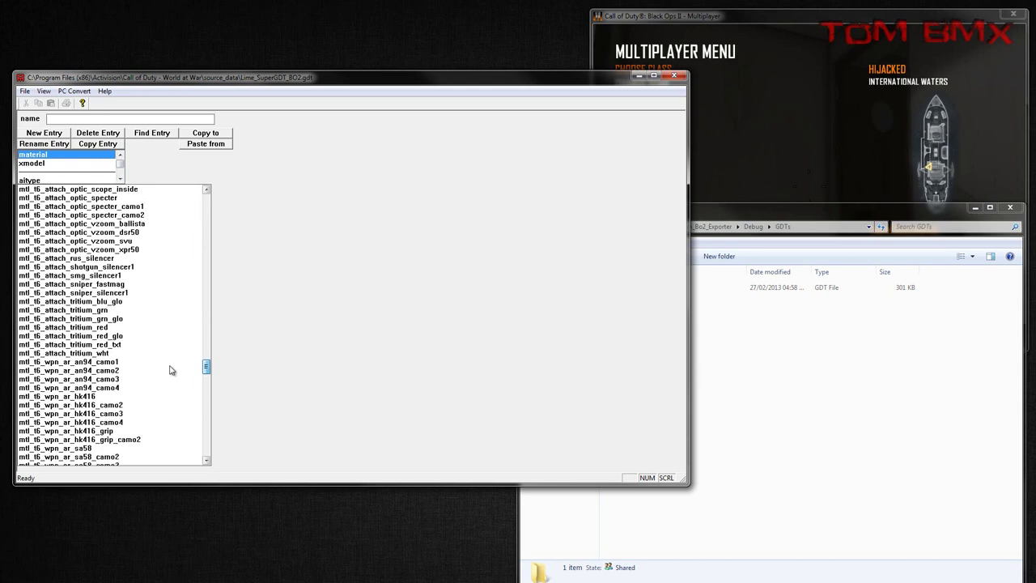
{"action": "left_click", "coordinate": [56, 276]}
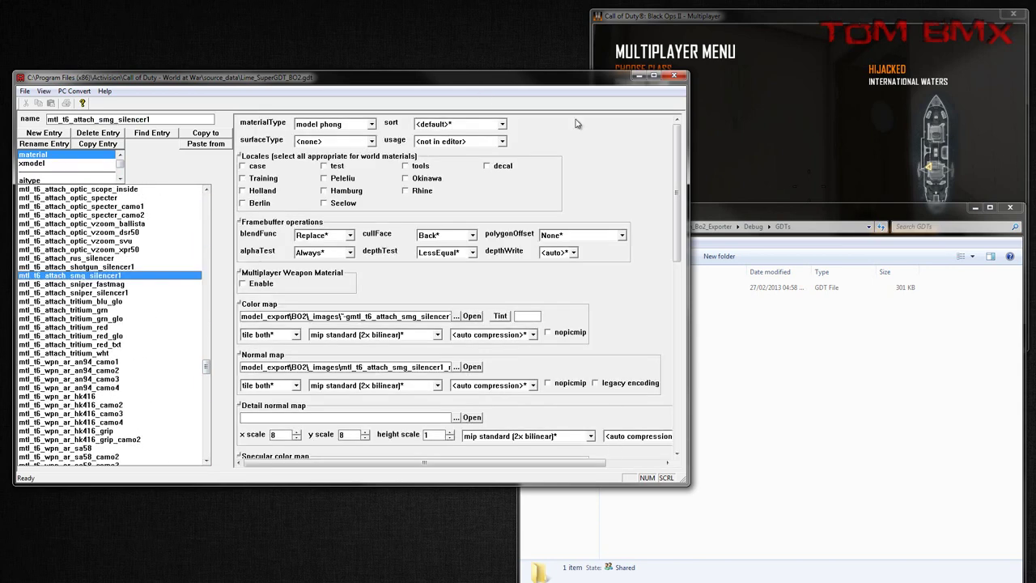
{"action": "left_click_drag", "start_coordinate": [684, 482], "coordinate": [869, 550]}
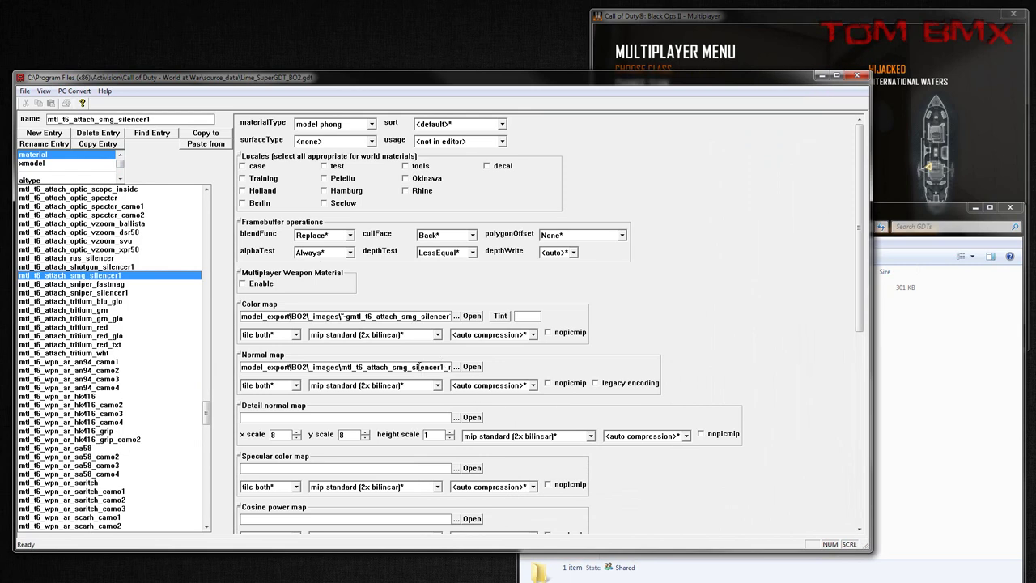
{"action": "left_click_drag", "start_coordinate": [420, 367], "coordinate": [492, 372]}
Check the tritium_red_glo and an94_camo2 materials, and inspect the color map path of mtl_t6_wpn_ar_hk416_camo3
{"action": "left_click", "coordinate": [81, 336]}
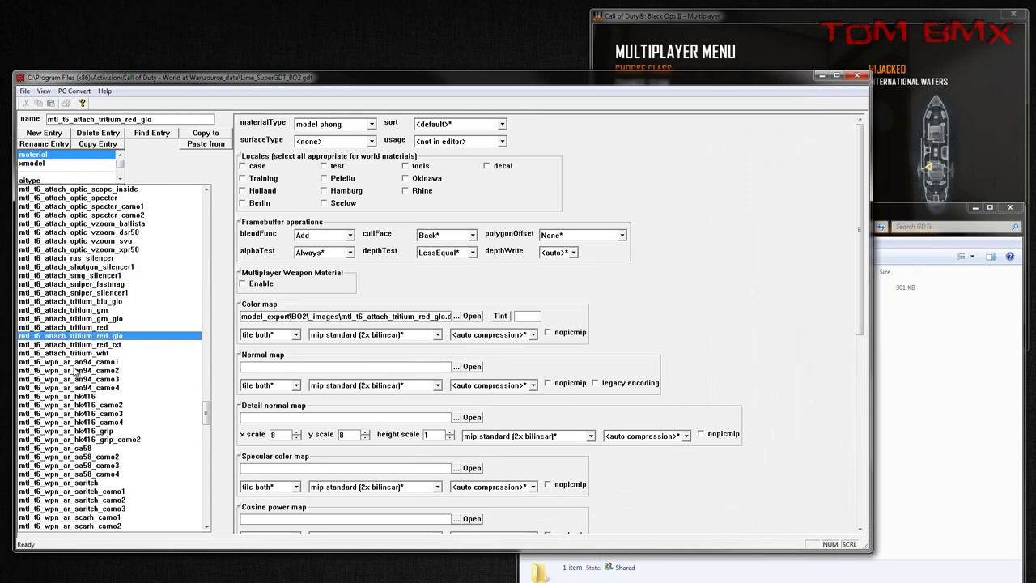
{"action": "left_click", "coordinate": [77, 370]}
{"action": "left_click", "coordinate": [78, 415]}
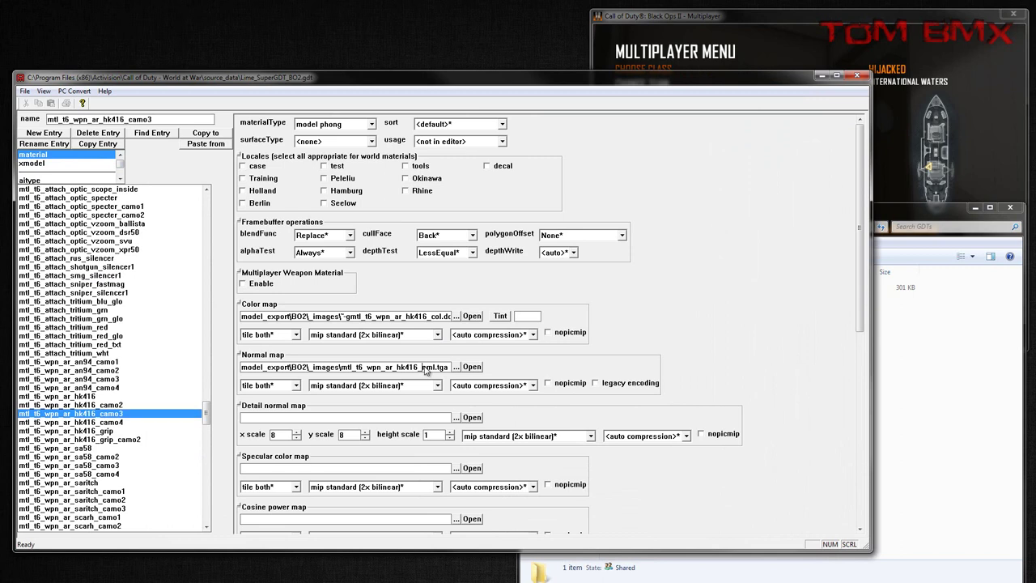
{"action": "left_click_drag", "start_coordinate": [430, 317], "coordinate": [478, 322]}
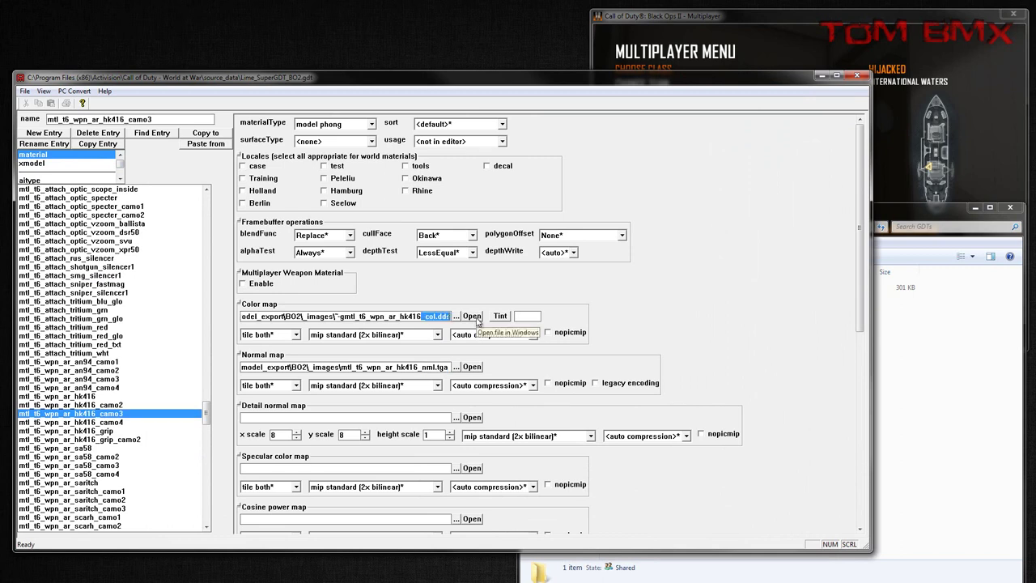
Compare further attachment and weapon materials, and view the blendFunc options of mtl_t6_attach_optic_mms
{"action": "left_click", "coordinate": [103, 293]}
{"action": "left_click", "coordinate": [89, 405]}
{"action": "left_click", "coordinate": [137, 235]}
{"action": "scroll", "coordinate": [112, 330], "scroll_direction": "up", "scroll_amount": 8}
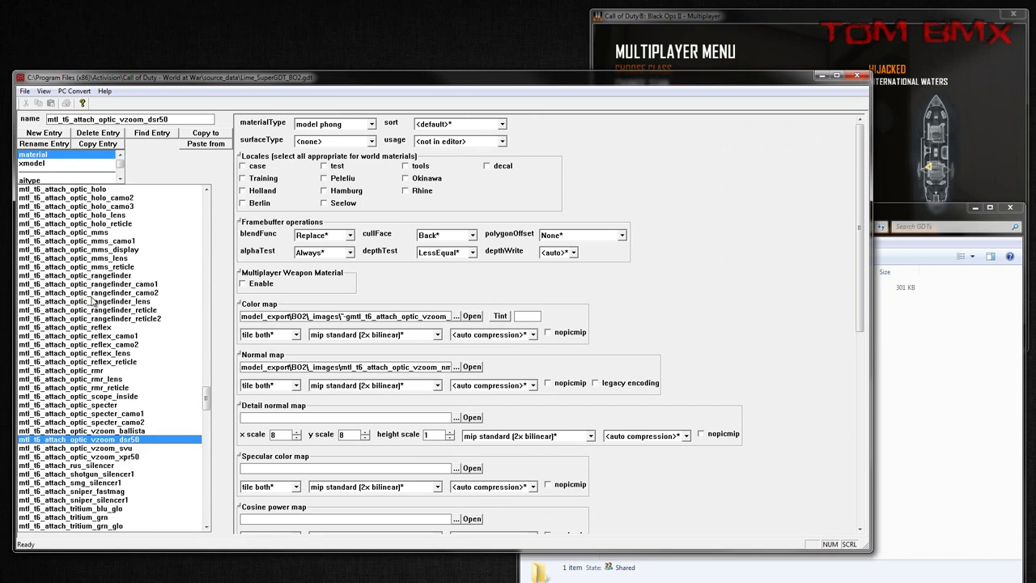
{"action": "left_click", "coordinate": [115, 233]}
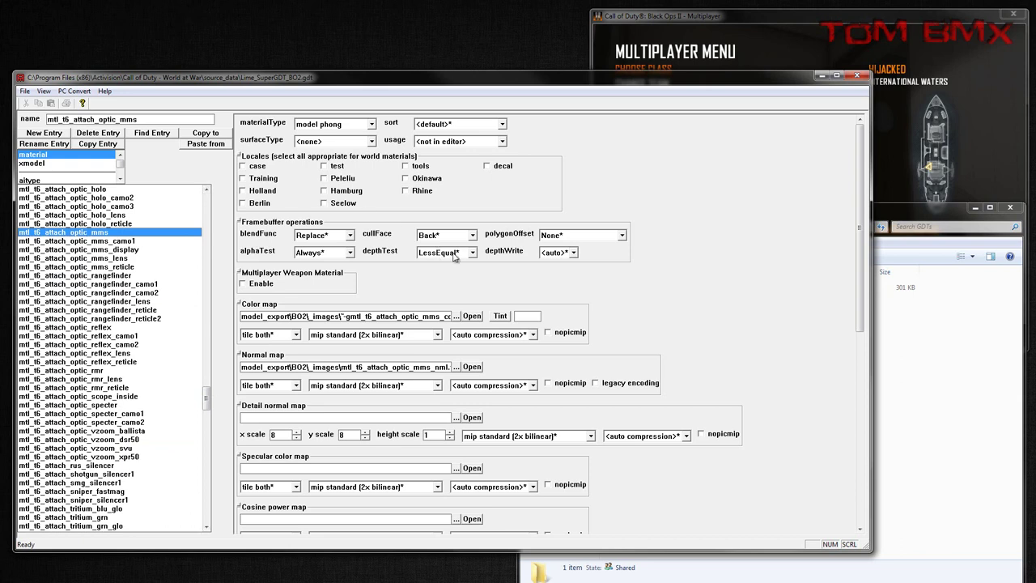
{"action": "left_click", "coordinate": [329, 240]}
{"action": "left_click", "coordinate": [329, 240]}
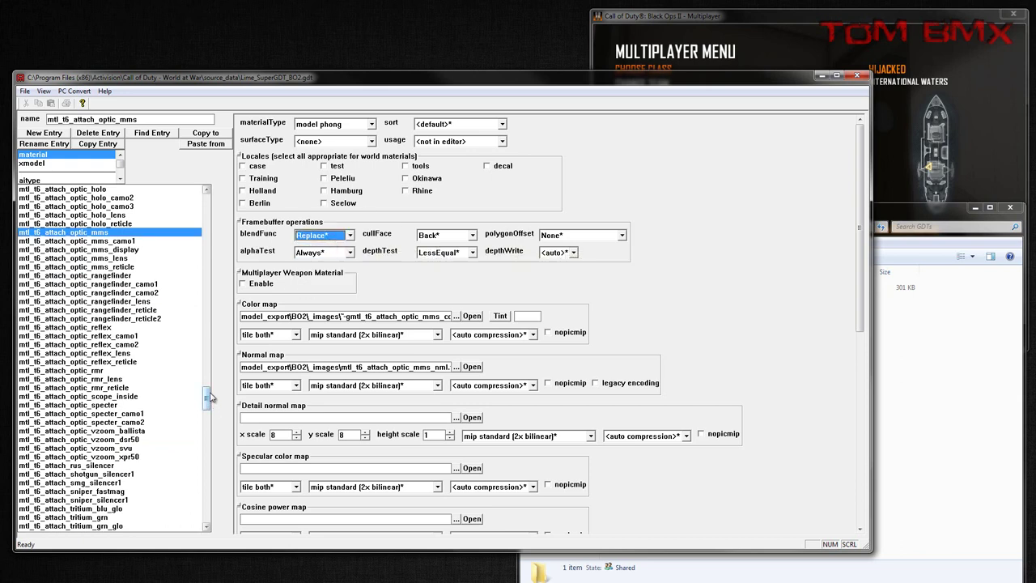
Examine the settings of materials further down the list, from mtl_vault_door_black and mtl_treadmill to mtl_t6_wpn_sniper_xpr50_scope_camo2
{"action": "left_click_drag", "start_coordinate": [209, 396], "coordinate": [203, 490]}
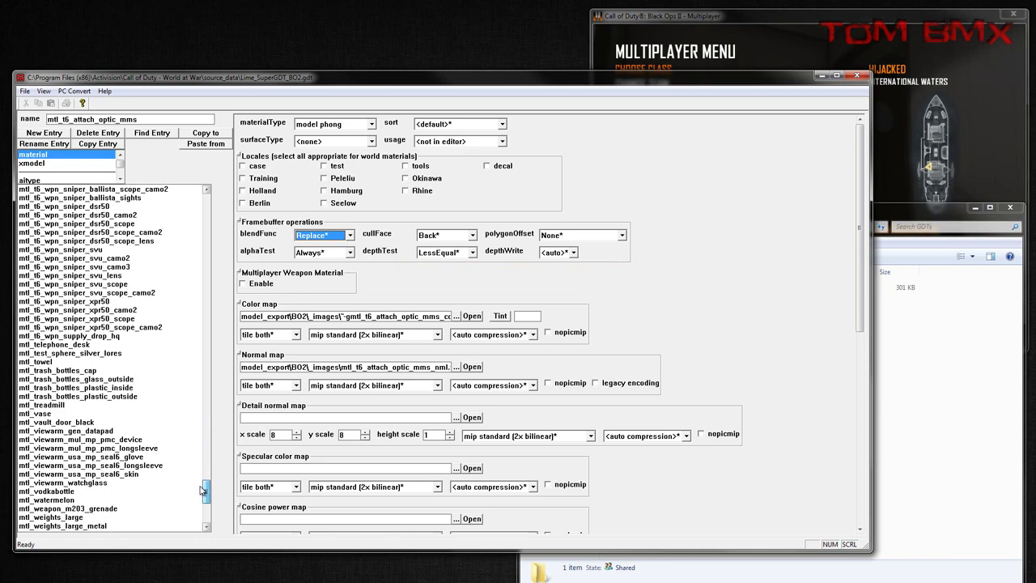
{"action": "left_click", "coordinate": [87, 424]}
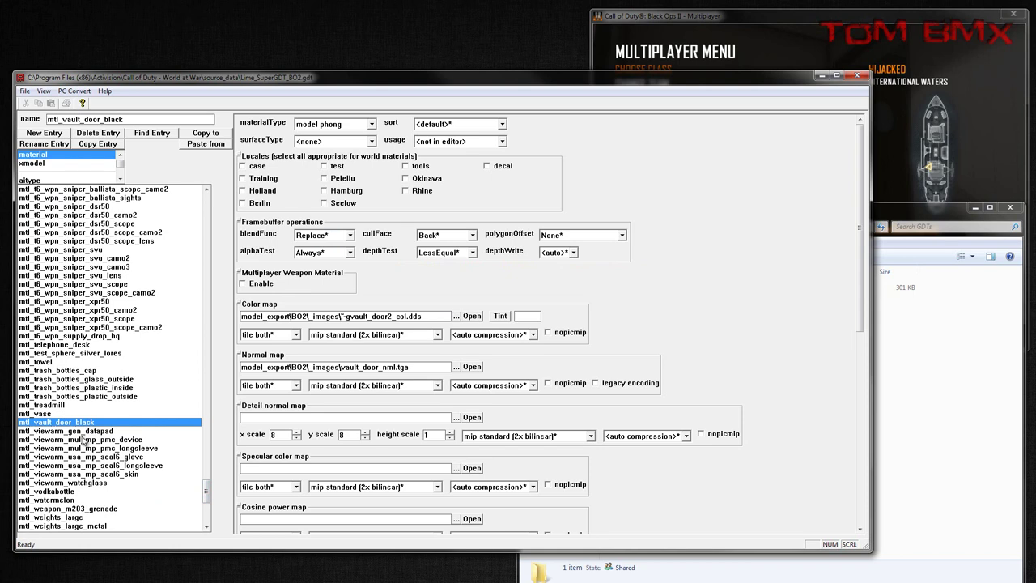
{"action": "left_click", "coordinate": [82, 440]}
{"action": "left_click", "coordinate": [82, 456]}
{"action": "left_click", "coordinate": [65, 405]}
{"action": "left_click", "coordinate": [68, 421]}
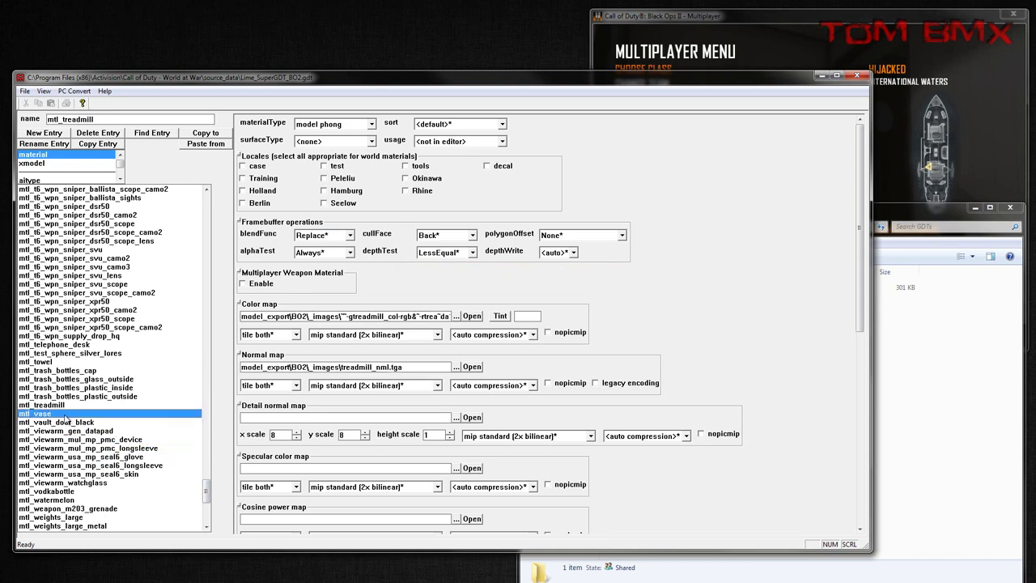
{"action": "left_click", "coordinate": [80, 388]}
{"action": "left_click", "coordinate": [65, 370]}
{"action": "left_click", "coordinate": [81, 354]}
{"action": "left_click", "coordinate": [97, 327]}
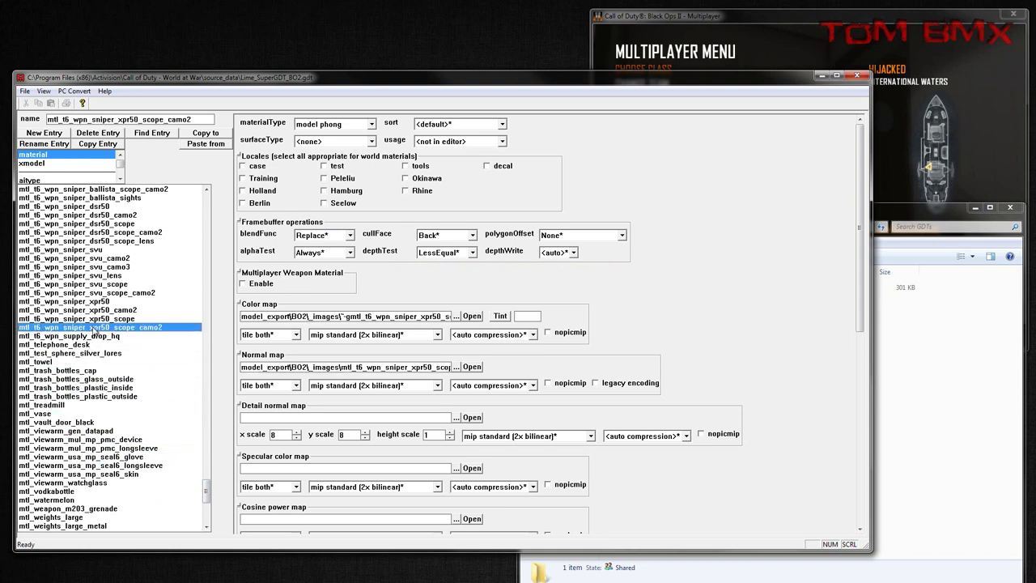
Check the weights materials near the list's end, from mtl_weapon_m203_grenade's neighbours through mtl_yoga_mats_blue
{"action": "scroll", "coordinate": [161, 360], "scroll_direction": "down", "scroll_amount": 4}
{"action": "left_click", "coordinate": [83, 396]}
{"action": "left_click", "coordinate": [79, 413]}
{"action": "left_click", "coordinate": [76, 430]}
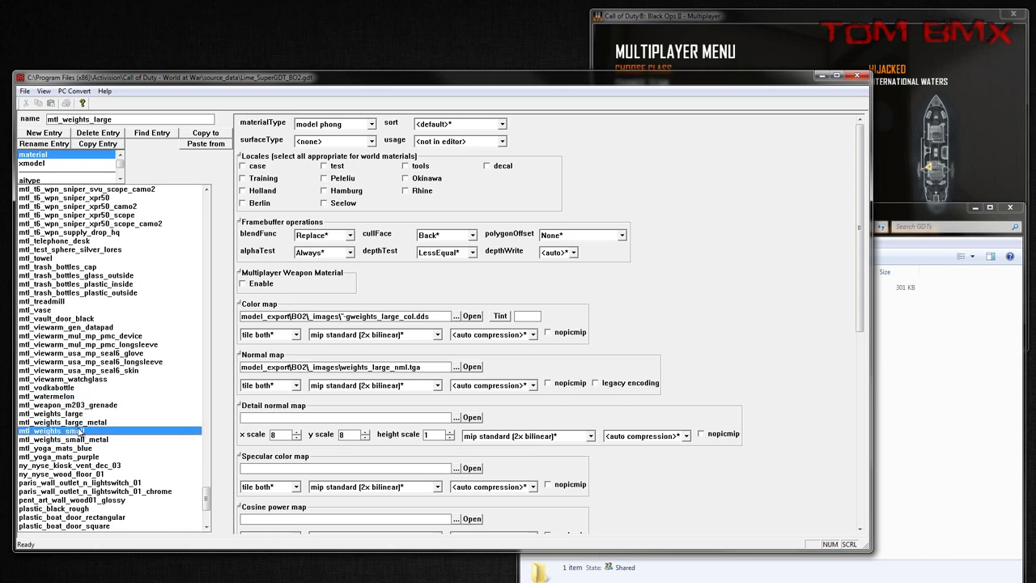
{"action": "left_click", "coordinate": [76, 438]}
{"action": "key", "text": "Down"}
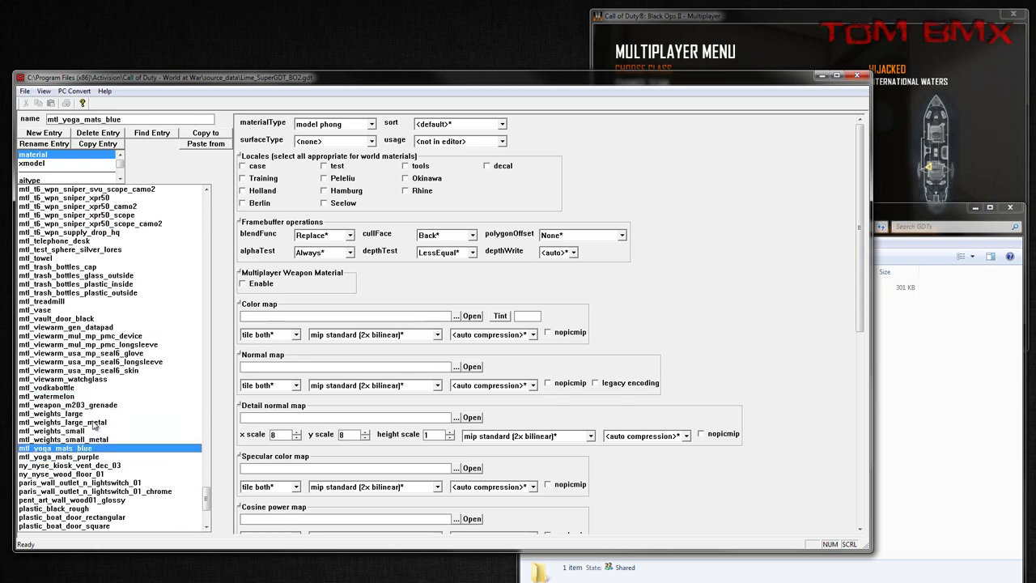
Browse back up the material list from mtl_yoga_mats_blue through the weapon materials to the mtl_t6_wpn_lmg_mk48 entries
{"action": "key", "text": "Up"}
{"action": "key", "text": "Up"}
{"action": "key", "text": "Up"}
{"action": "key", "text": "Up"}
{"action": "key", "text": "Up"}
{"action": "key", "text": "Up"}
{"action": "key", "text": "Up"}
{"action": "key", "text": "Up"}
{"action": "key", "text": "Up"}
{"action": "key", "text": "Up"}
{"action": "key", "text": "Up"}
{"action": "key", "text": "Up"}
{"action": "key", "text": "Up"}
{"action": "key", "text": "Up"}
{"action": "key", "text": "Up"}
{"action": "key", "text": "Up"}
{"action": "key", "text": "Up"}
{"action": "key", "text": "Up"}
{"action": "key", "text": "Up"}
{"action": "key", "text": "Up"}
{"action": "key", "text": "Up"}
{"action": "key", "text": "Up"}
{"action": "key", "text": "Up"}
{"action": "key", "text": "Up"}
{"action": "key", "text": "Up"}
{"action": "key", "text": "Up"}
{"action": "key", "text": "Up"}
{"action": "key", "text": "Up"}
{"action": "key", "text": "Up"}
{"action": "key", "text": "Up"}
{"action": "key", "text": "Up"}
{"action": "key", "text": "Up"}
{"action": "key", "text": "Up"}
{"action": "key", "text": "Up"}
{"action": "key", "text": "Up"}
{"action": "key", "text": "Up"}
{"action": "key", "text": "Up"}
{"action": "key", "text": "Up"}
{"action": "key", "text": "Up"}
{"action": "key", "text": "Up"}
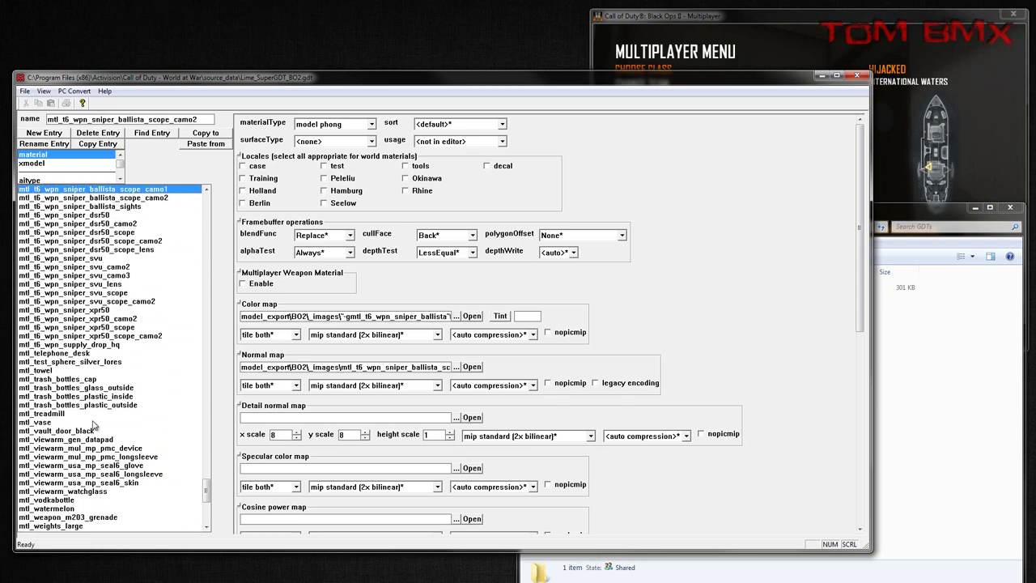
{"action": "key", "text": "Up"}
{"action": "key", "text": "Up"}
{"action": "key", "text": "Up"}
{"action": "key", "text": "Up"}
{"action": "key", "text": "Up"}
{"action": "key", "text": "Up"}
{"action": "key", "text": "Up"}
{"action": "key", "text": "Up"}
{"action": "key", "text": "Up"}
{"action": "key", "text": "Up"}
{"action": "key", "text": "Up"}
{"action": "key", "text": "Up"}
{"action": "key", "text": "Up"}
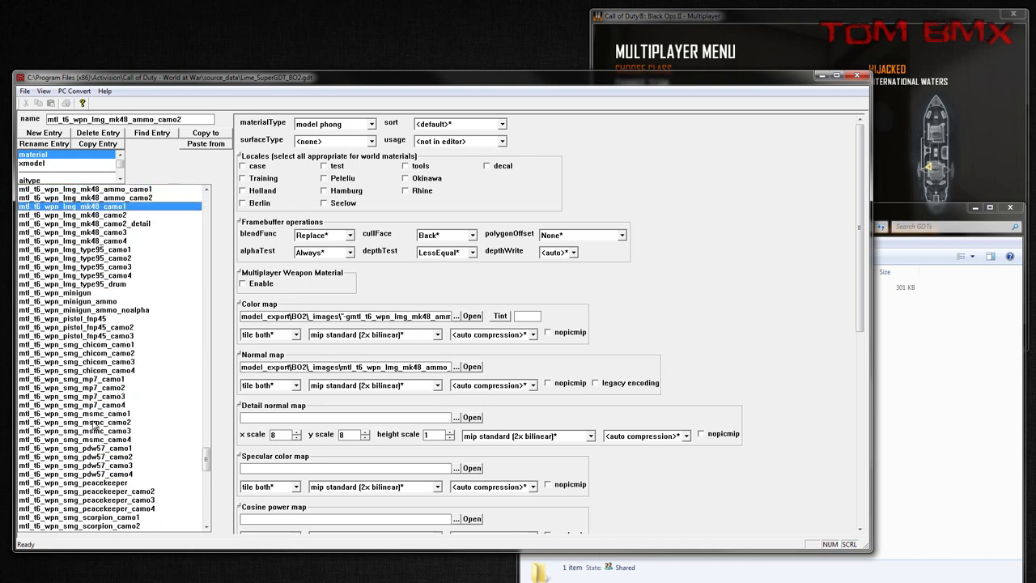
Go past mtl_t6_wpn_lmg_type95_drum and open the mtl_t6_wpn_minigun_ammo material
{"action": "key", "text": "Down"}
{"action": "key", "text": "Down"}
{"action": "key", "text": "Down"}
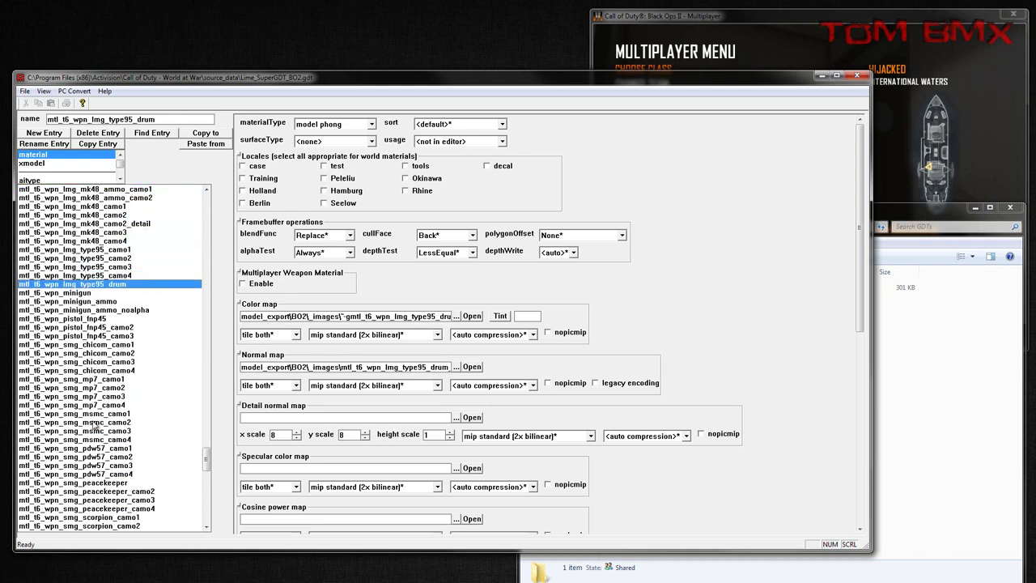
{"action": "key", "text": "Down"}
{"action": "key", "text": "Down"}
{"action": "key", "text": "Down"}
{"action": "key", "text": "Up"}
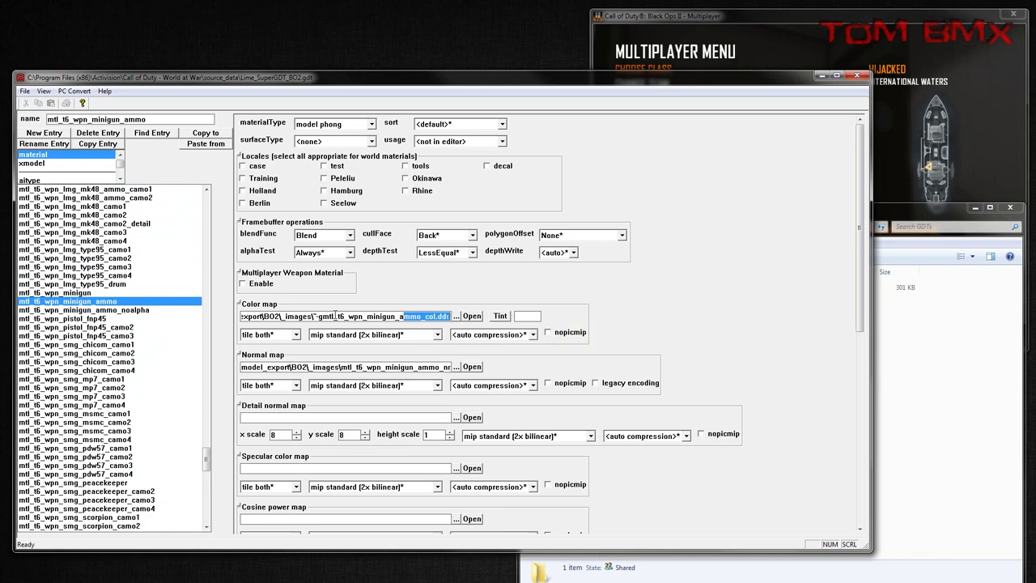
Copy the color map name gmtl_t6_wpn_minigun_ammo_col and search for it in the exported _images folder in File Explorer
{"action": "left_click", "coordinate": [335, 315]}
{"action": "left_click_drag", "start_coordinate": [318, 316], "coordinate": [474, 314]}
{"action": "key", "text": "ctrl+c"}
{"action": "left_click", "coordinate": [987, 384]}
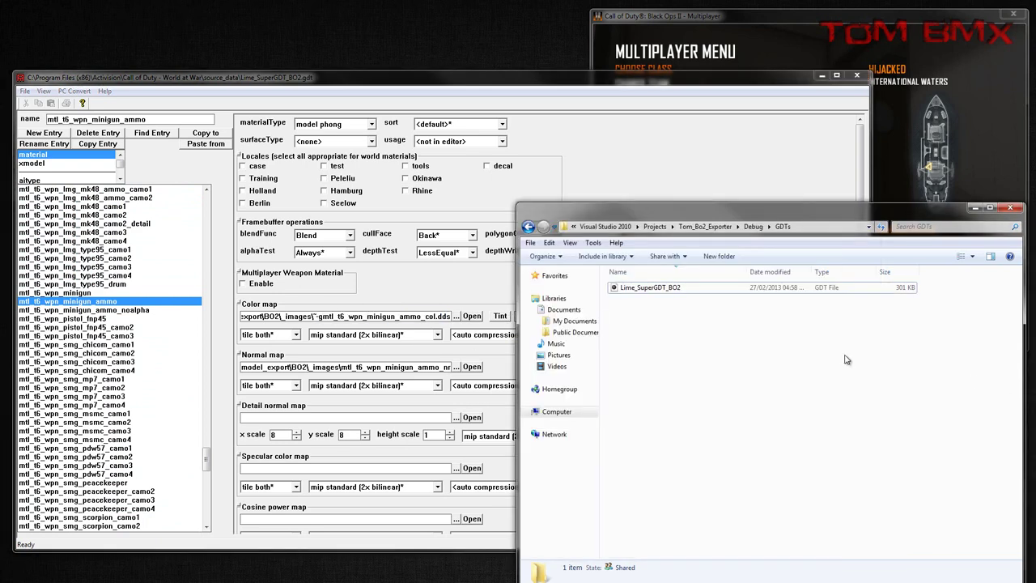
{"action": "key", "text": "alt+Left"}
{"action": "double_click", "coordinate": [655, 297]}
{"action": "double_click", "coordinate": [654, 290]}
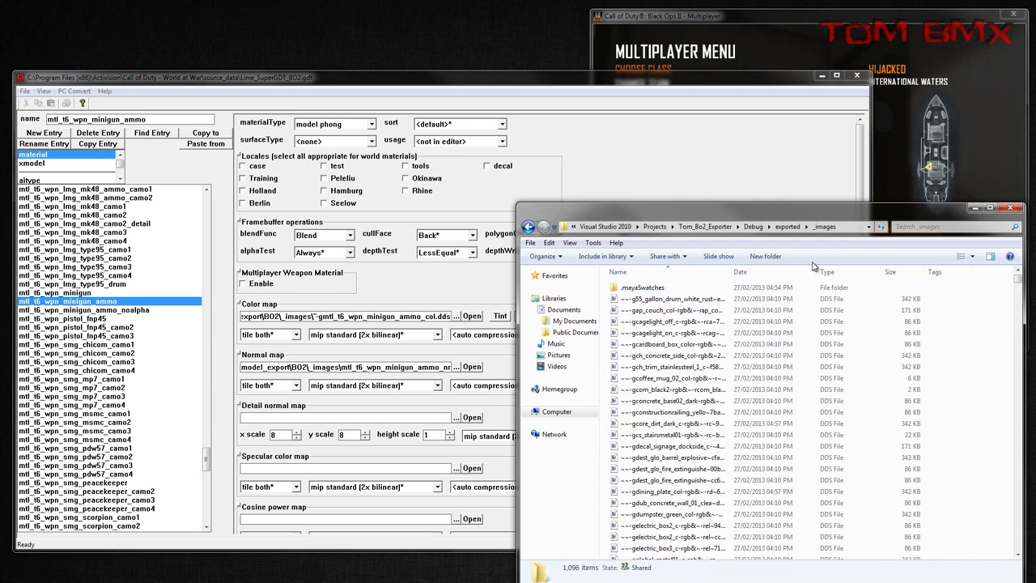
{"action": "key", "text": "ctrl+e"}
{"action": "key", "text": "ctrl+v"}
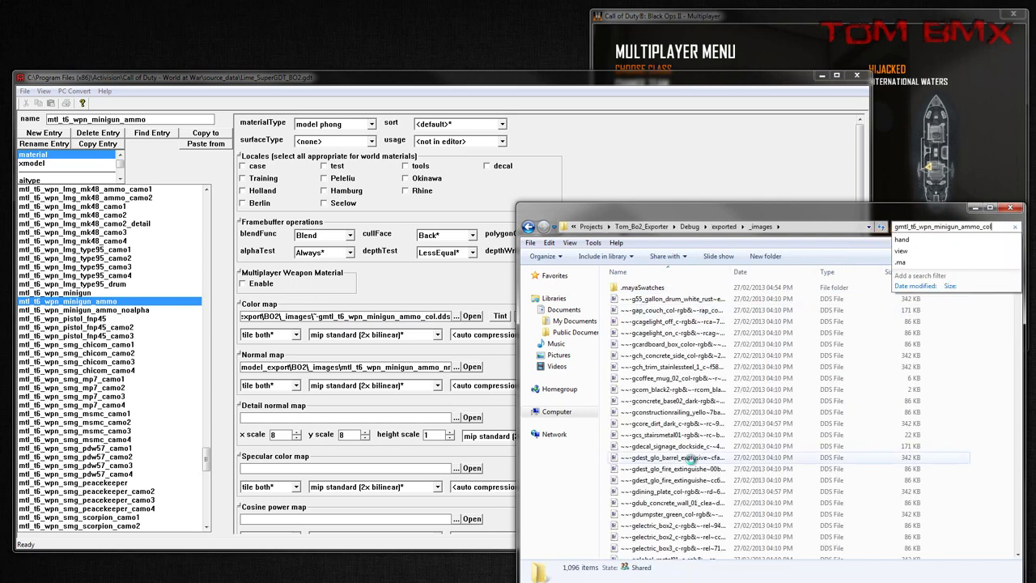
Open the found minigun ammo color map in Paint.NET, undo the stray brush stroke, and minimize the image window
{"action": "left_click", "coordinate": [653, 288]}
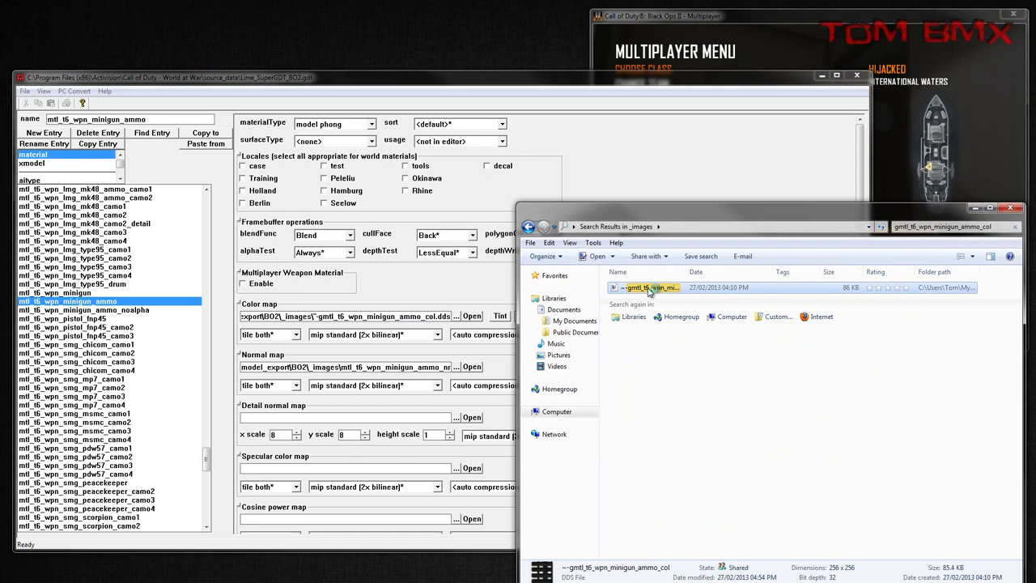
{"action": "key", "text": "Return"}
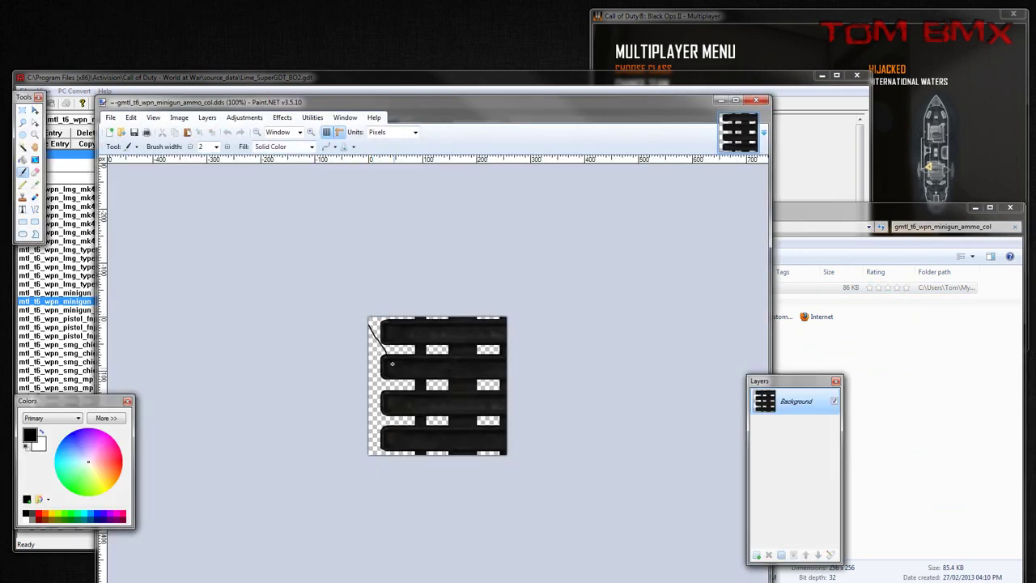
{"action": "key", "text": "ctrl+z"}
{"action": "left_click", "coordinate": [719, 98]}
{"action": "left_click", "coordinate": [624, 580]}
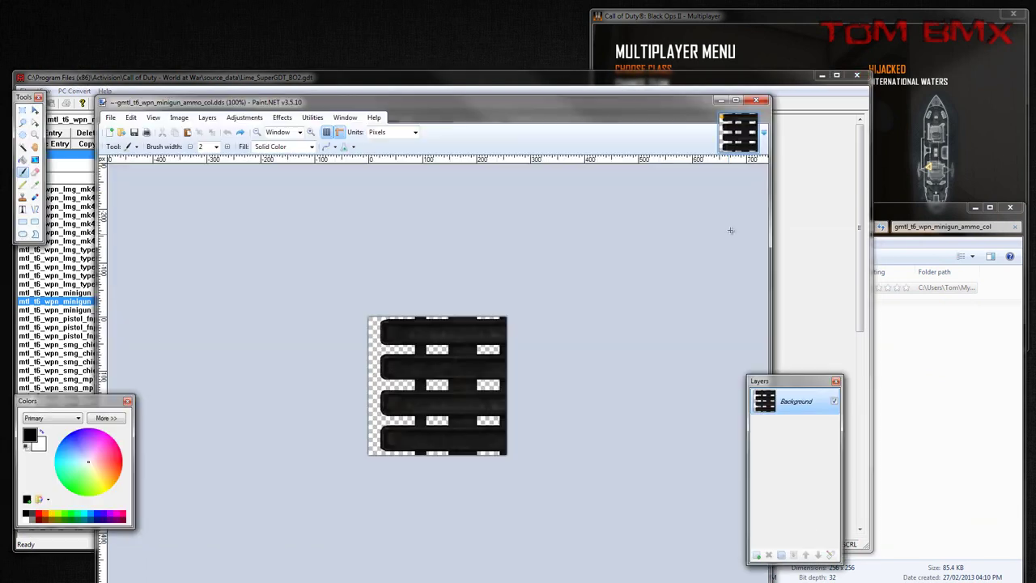
{"action": "left_click", "coordinate": [721, 100]}
View the blendFunc options of mtl_t6_wpn_minigun_ammo in asset_manager, and list the xmodel entries
{"action": "left_click", "coordinate": [335, 235]}
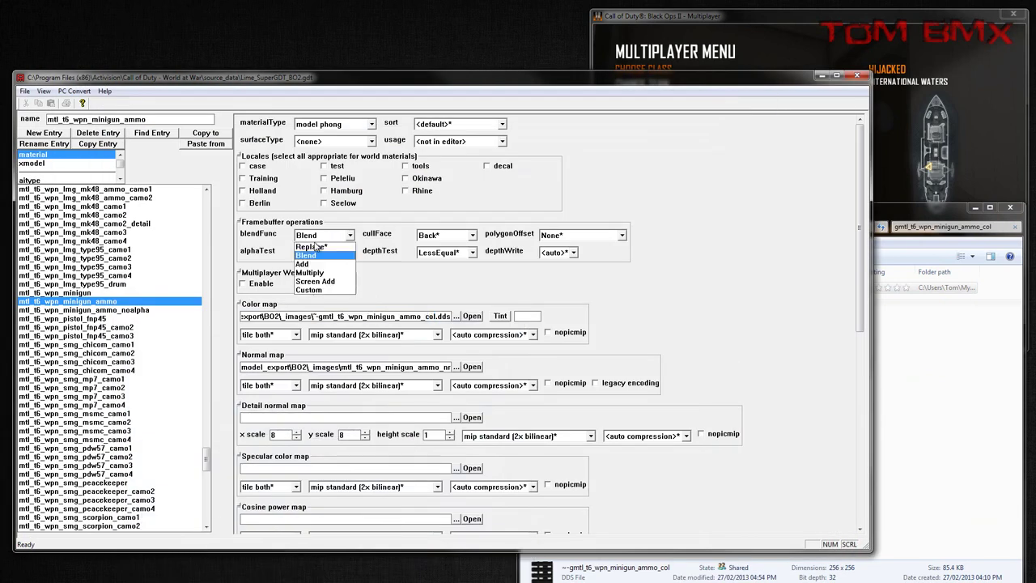
{"action": "left_click", "coordinate": [536, 299]}
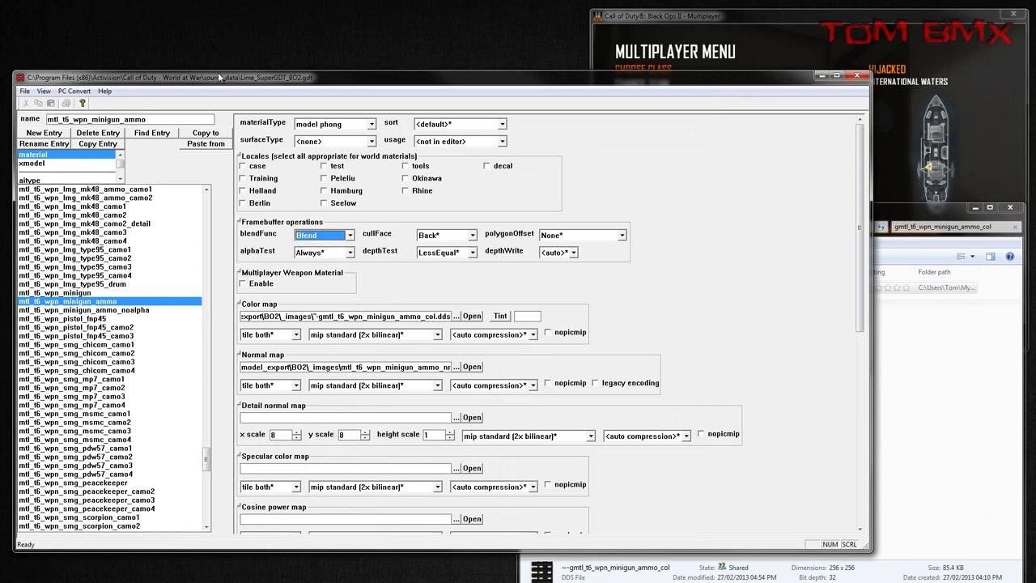
{"action": "left_click_drag", "start_coordinate": [218, 72], "coordinate": [228, 49]}
{"action": "left_click", "coordinate": [81, 141]}
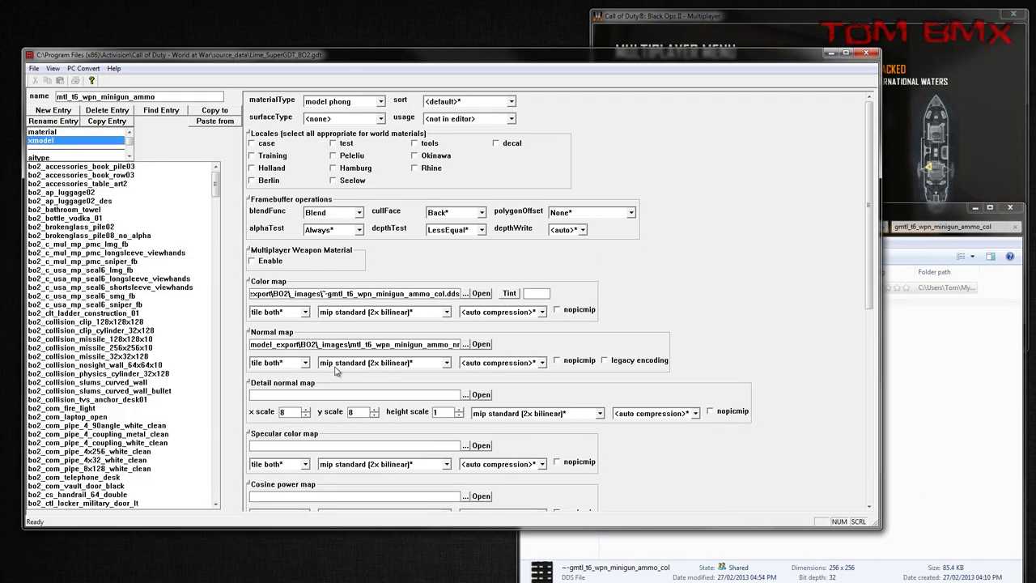
Return File Explorer to the exported folder, and view asset_manager's PC conversion options
{"action": "left_click", "coordinate": [942, 374]}
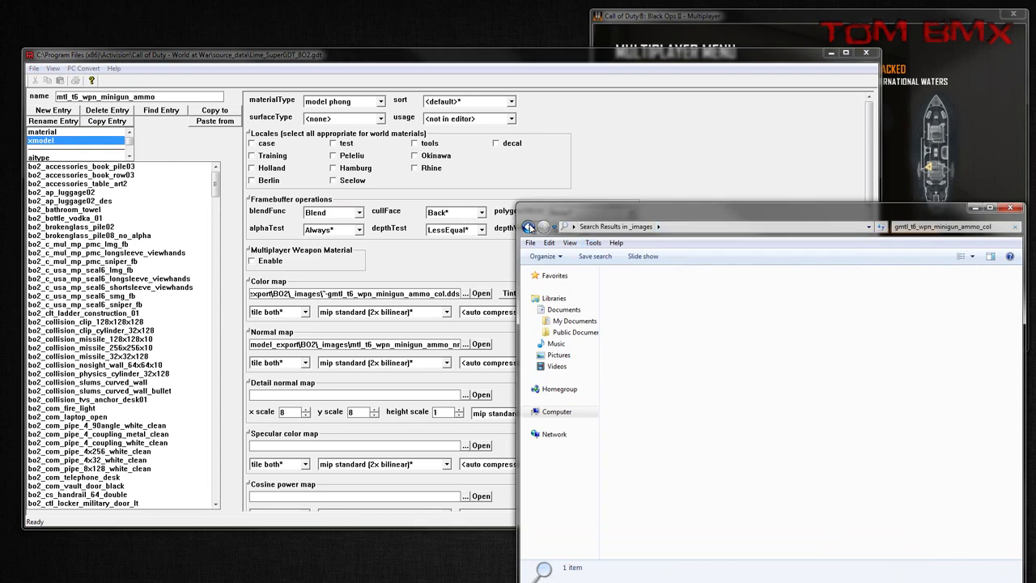
{"action": "left_click", "coordinate": [527, 227]}
{"action": "left_click", "coordinate": [712, 227]}
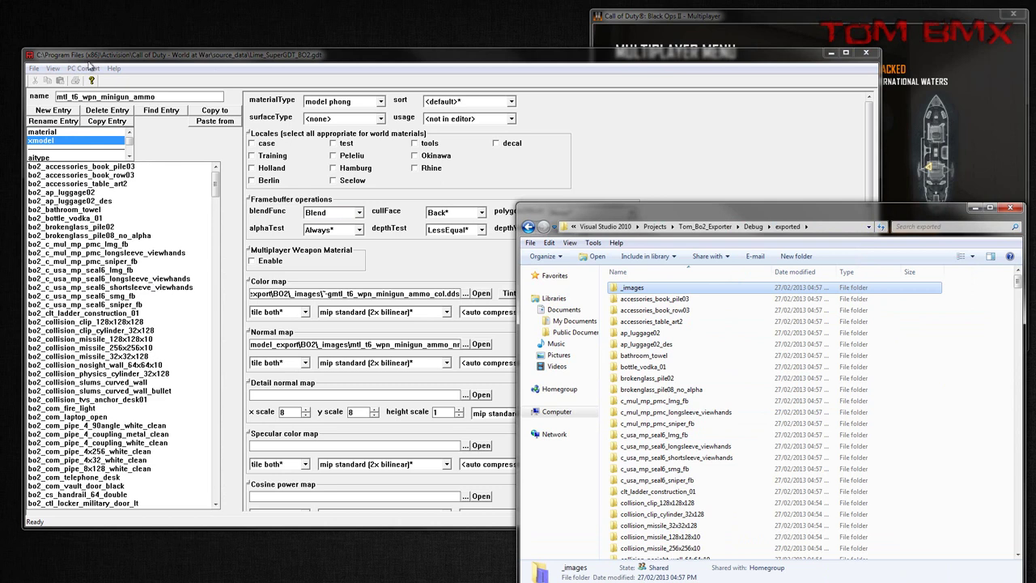
{"action": "left_click", "coordinate": [83, 68]}
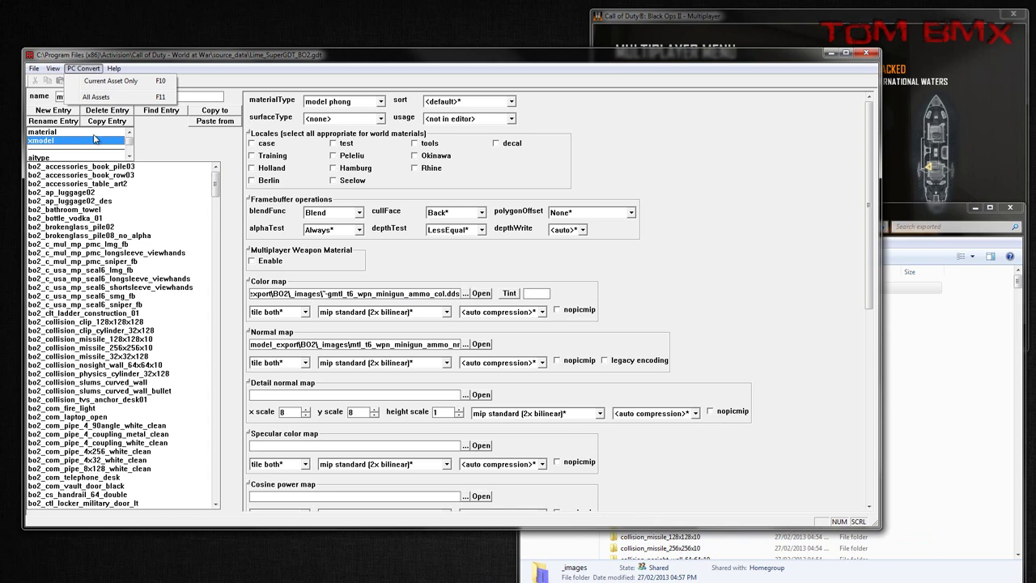
{"action": "left_click", "coordinate": [207, 156]}
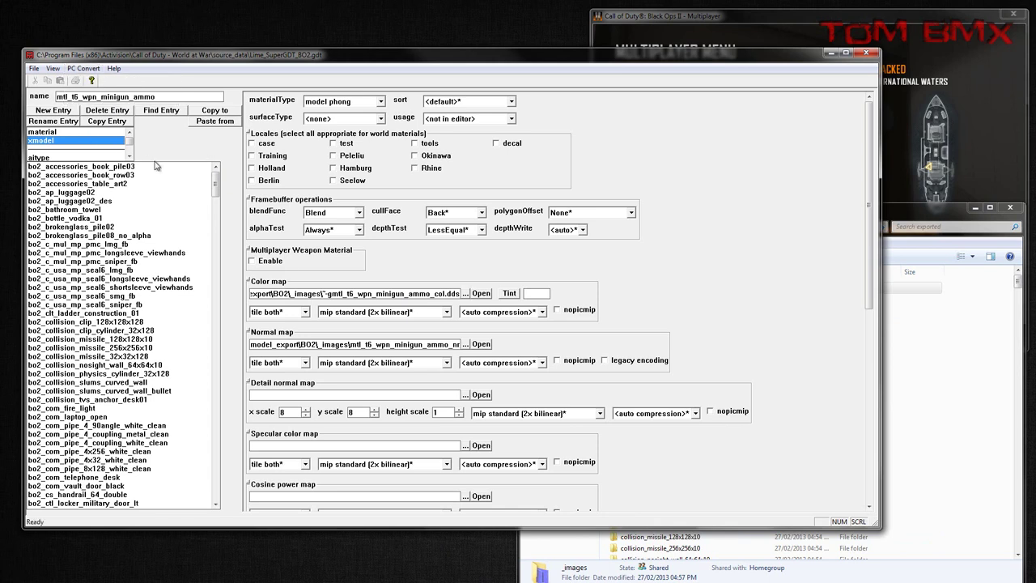
Check the settings of the bo2_bathroom_towel xmodel and the decal_trim_hatch_01 material
{"action": "left_click", "coordinate": [123, 212]}
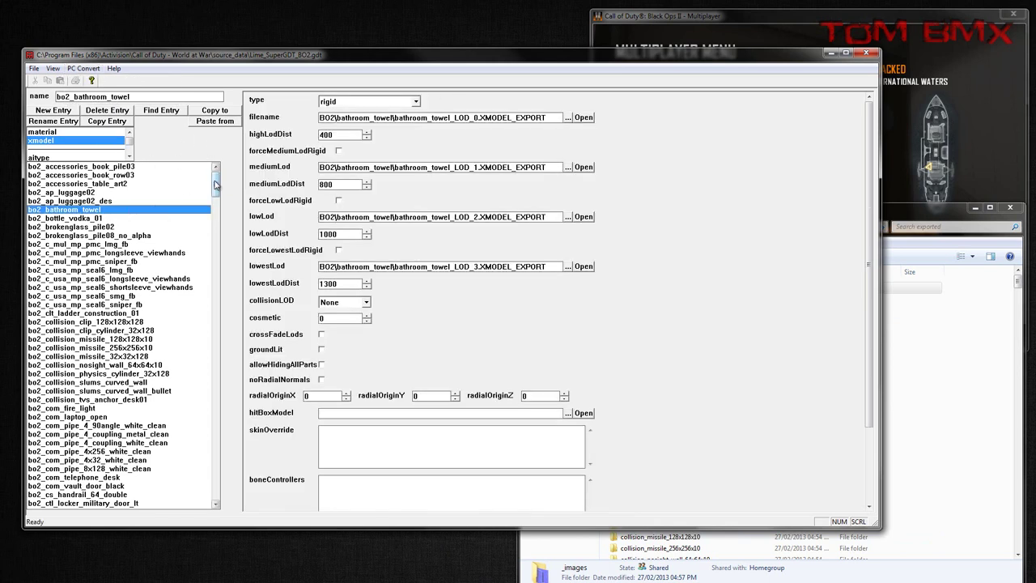
{"action": "left_click", "coordinate": [63, 132]}
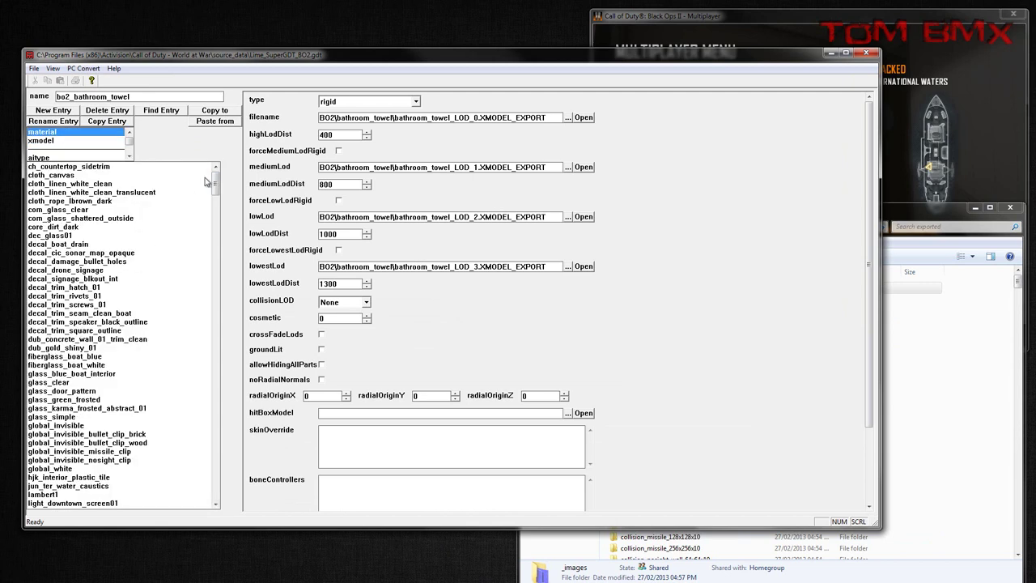
{"action": "left_click_drag", "start_coordinate": [215, 180], "coordinate": [75, 114]}
{"action": "key", "text": "Tab"}
{"action": "left_click", "coordinate": [88, 290]}
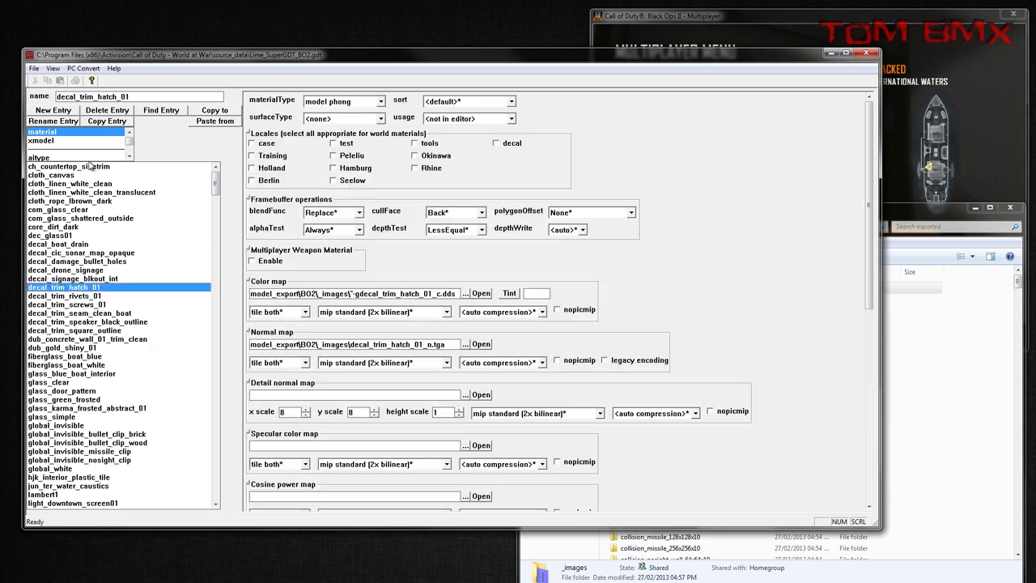
View the type options of the bo2_viewmodel_default xmodel, and check the settings of bo2_yoga_mat_flat_blue
{"action": "left_click", "coordinate": [53, 142]}
{"action": "left_click_drag", "start_coordinate": [217, 185], "coordinate": [215, 498]}
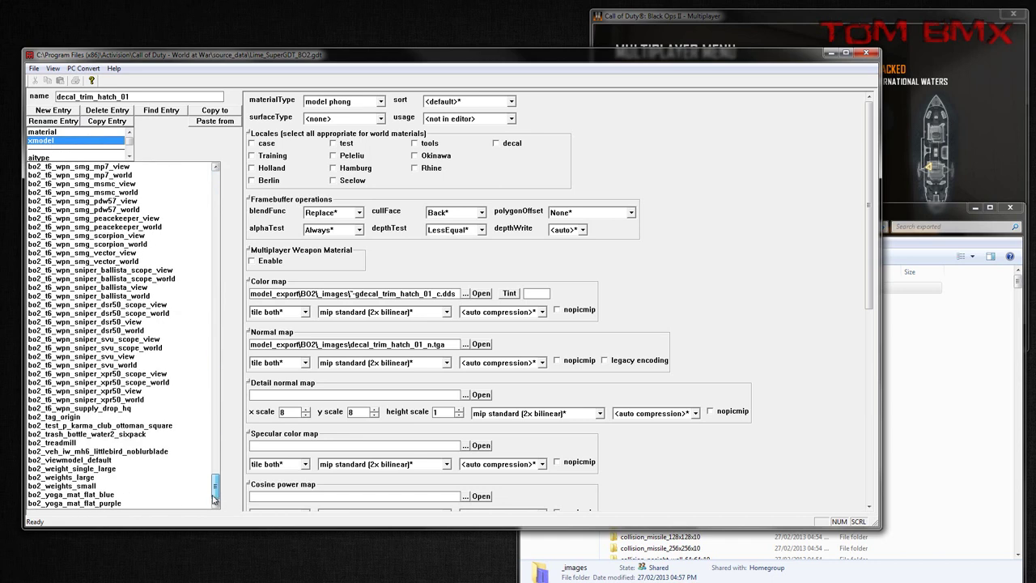
{"action": "left_click", "coordinate": [97, 460]}
{"action": "left_click", "coordinate": [368, 101]}
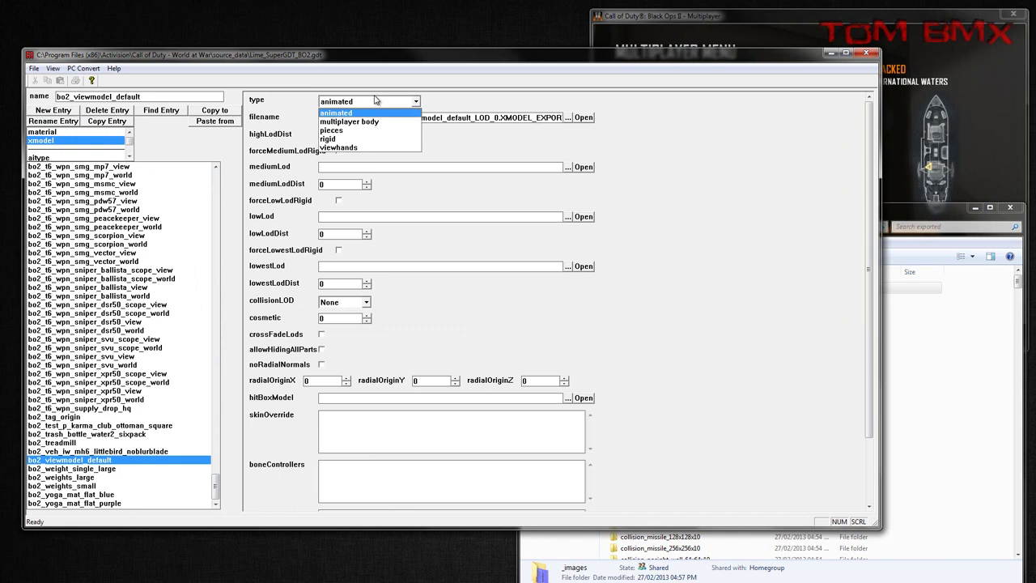
{"action": "left_click", "coordinate": [375, 100]}
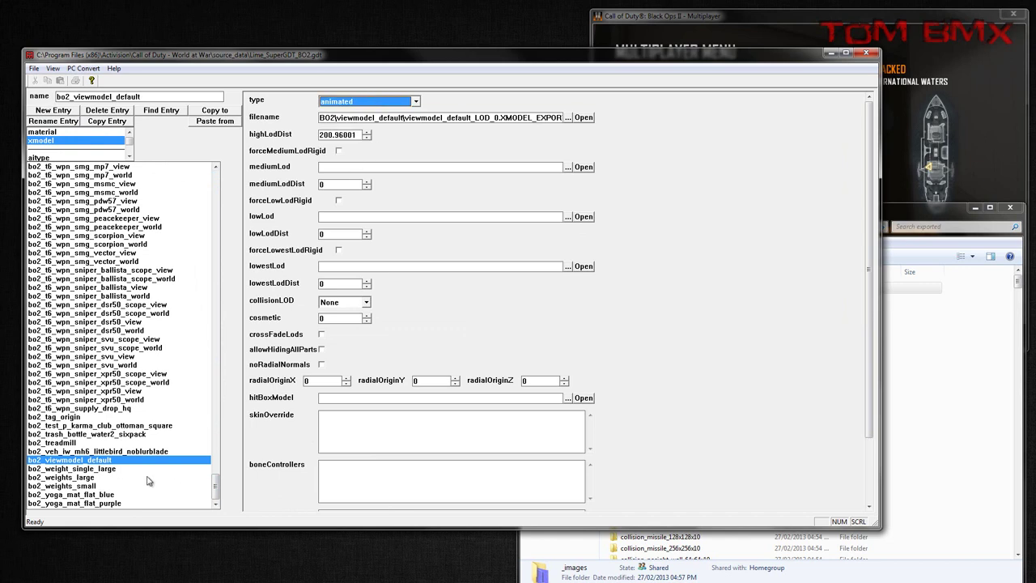
{"action": "left_click", "coordinate": [93, 495]}
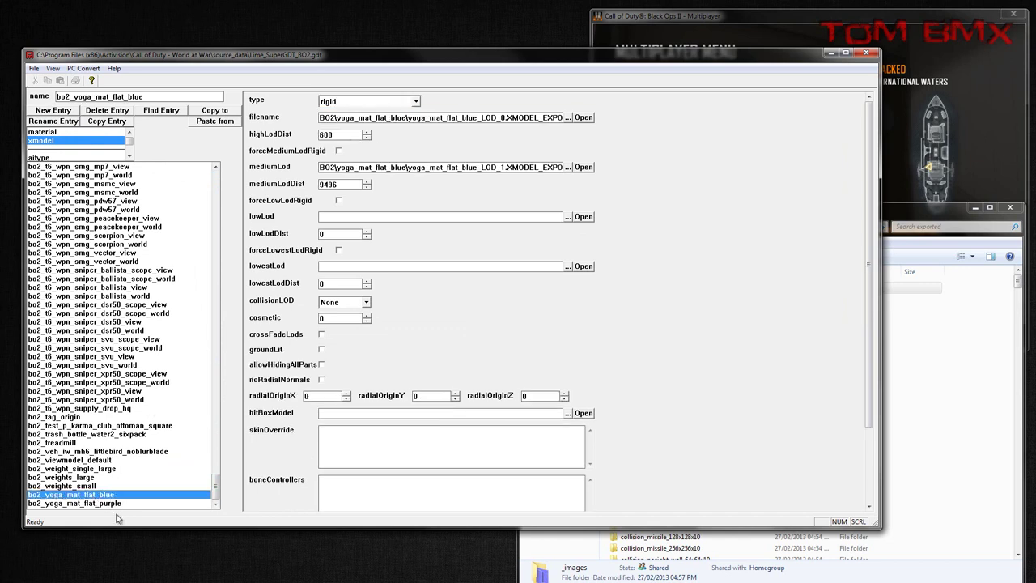
Open the exported yoga_mat_flat_blue folder and load yoga_mat_flat_blue_LOD_0 into Maya
{"action": "left_click", "coordinate": [1019, 476]}
{"action": "scroll", "coordinate": [905, 526], "scroll_direction": "down", "scroll_amount": 15}
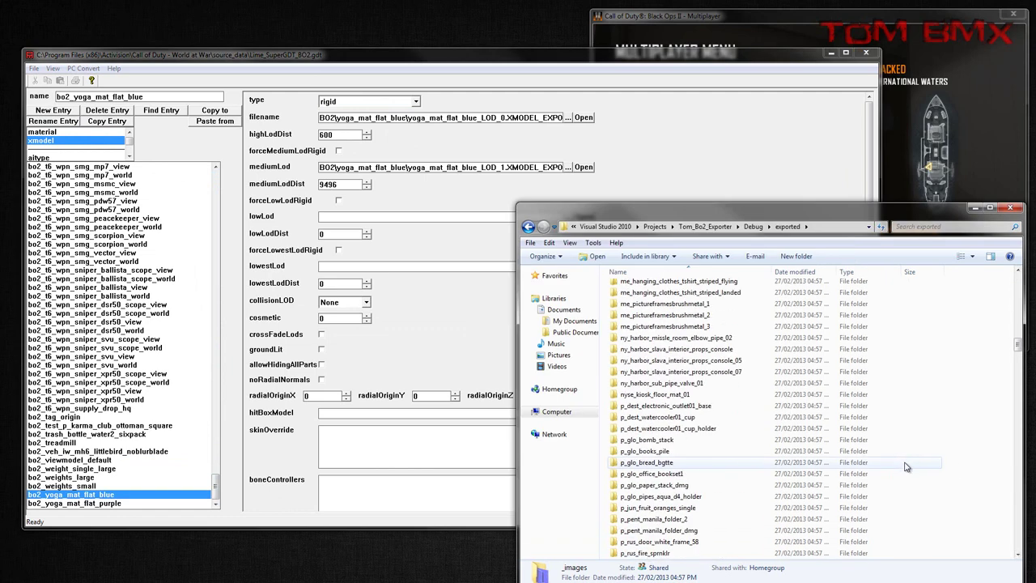
{"action": "scroll", "coordinate": [907, 467], "scroll_direction": "down", "scroll_amount": 15}
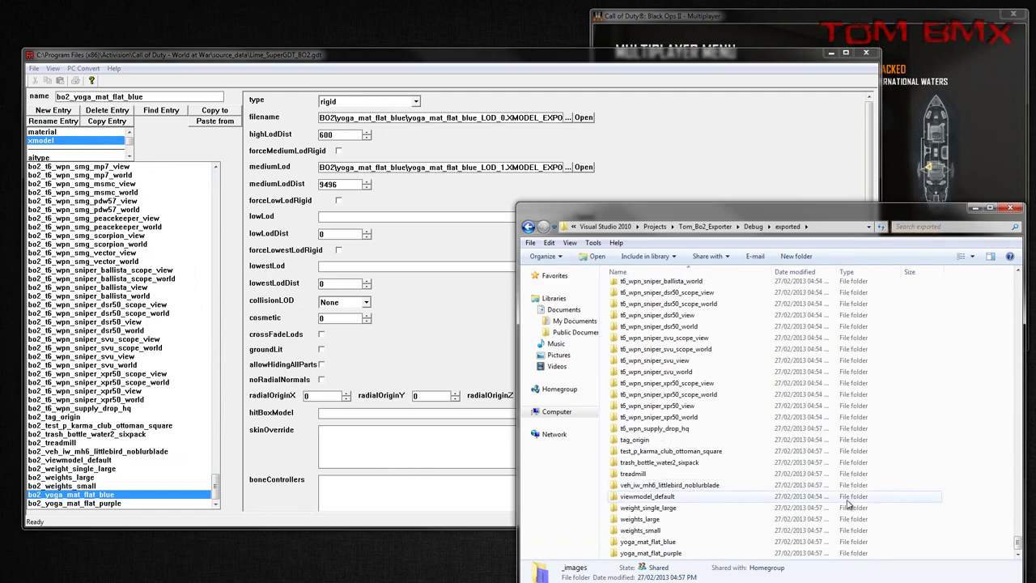
{"action": "double_click", "coordinate": [646, 544]}
{"action": "mouse_move", "coordinate": [316, 581]}
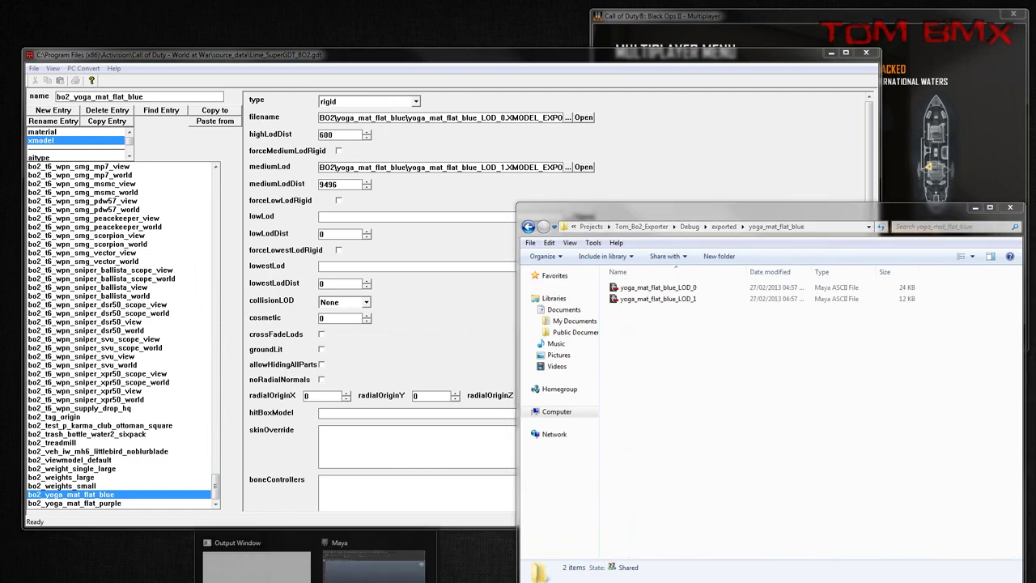
{"action": "left_click", "coordinate": [373, 563]}
{"action": "left_click_drag", "start_coordinate": [898, 291], "coordinate": [291, 324]}
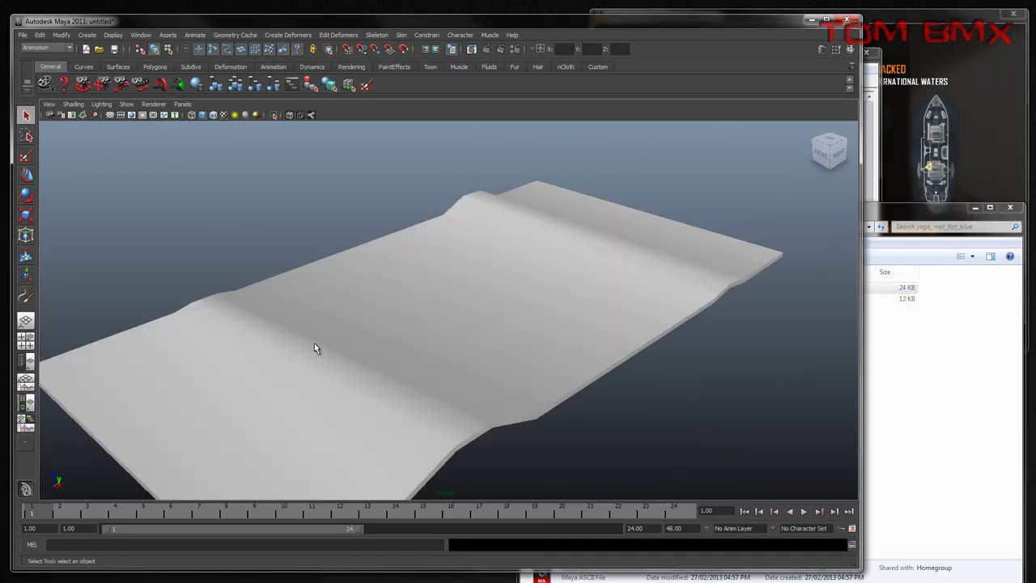
Inspect the yoga mat model and its mtl_yoga_mats_blueFILE texture's image name in Maya, and switch back to File Explorer
{"action": "left_click_drag", "start_coordinate": [367, 345], "coordinate": [293, 353], "text": "alt"}
{"action": "left_click", "coordinate": [26, 363]}
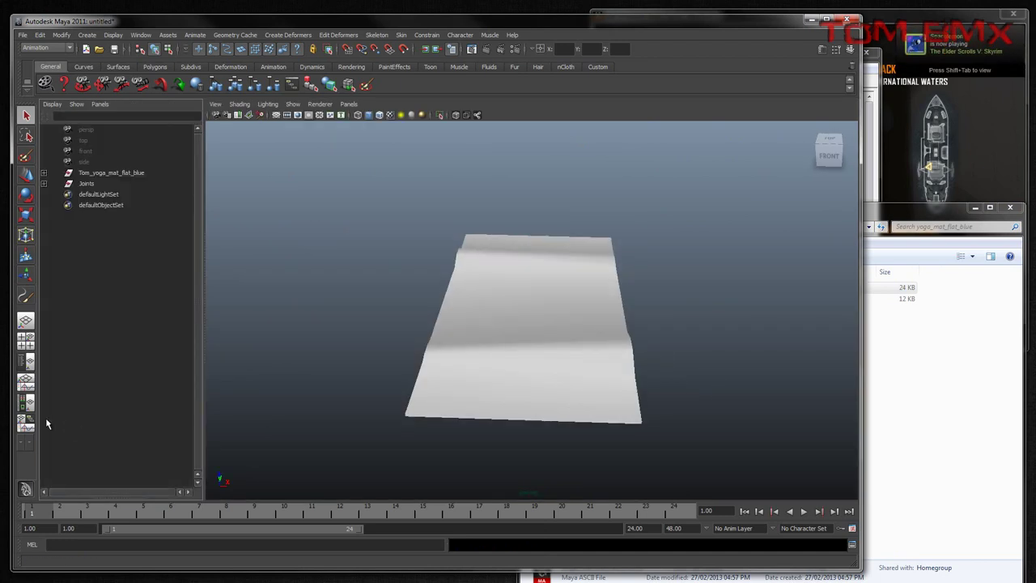
{"action": "left_click", "coordinate": [25, 402]}
{"action": "left_click", "coordinate": [303, 136]}
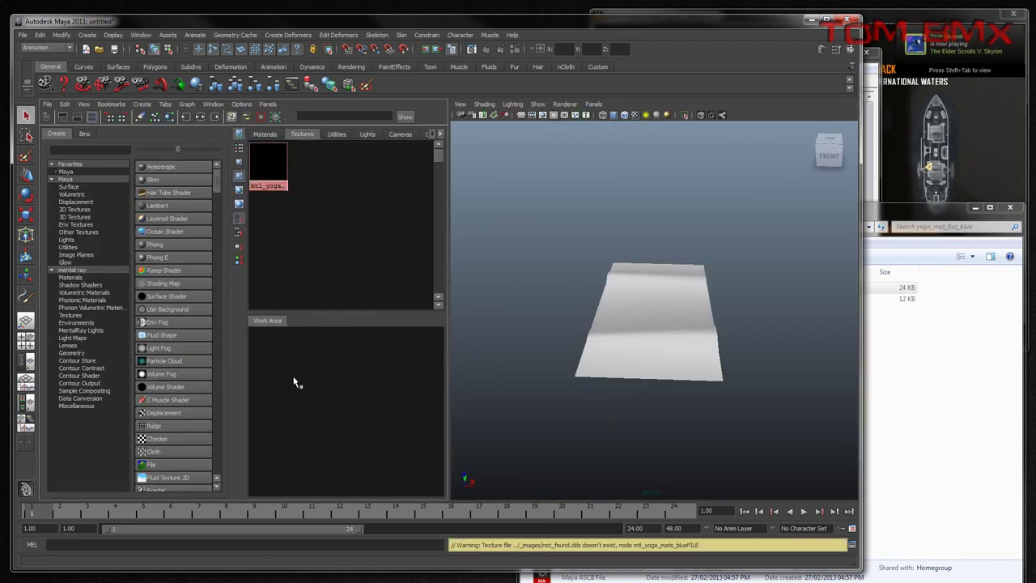
{"action": "double_click", "coordinate": [278, 150]}
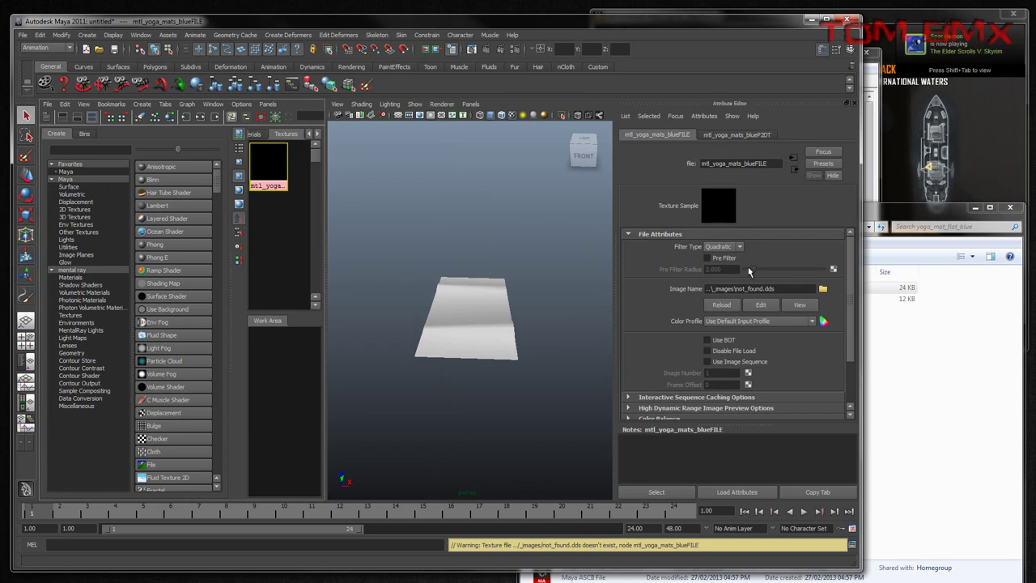
{"action": "left_click_drag", "start_coordinate": [731, 290], "coordinate": [789, 290]}
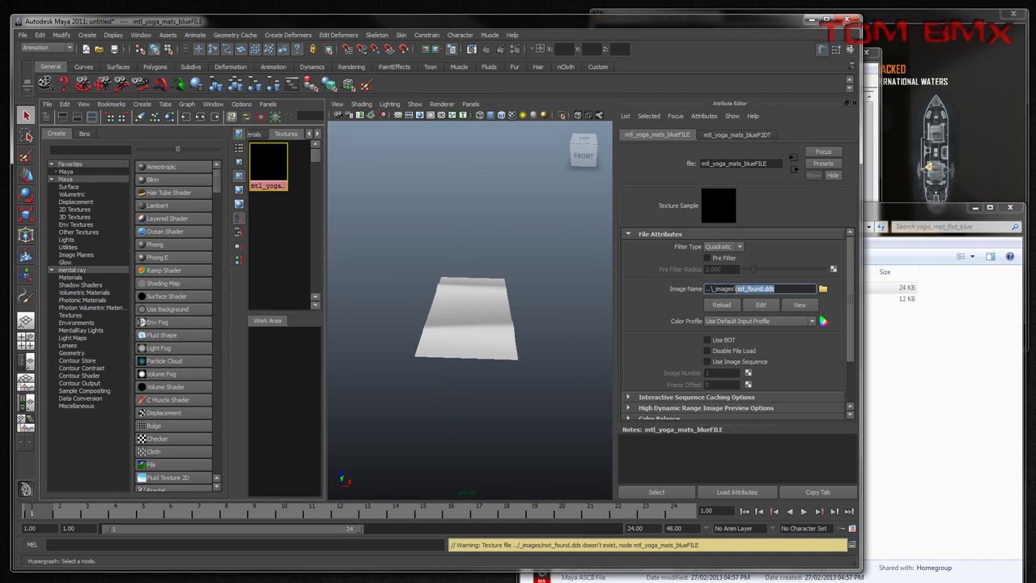
{"action": "left_click", "coordinate": [969, 394]}
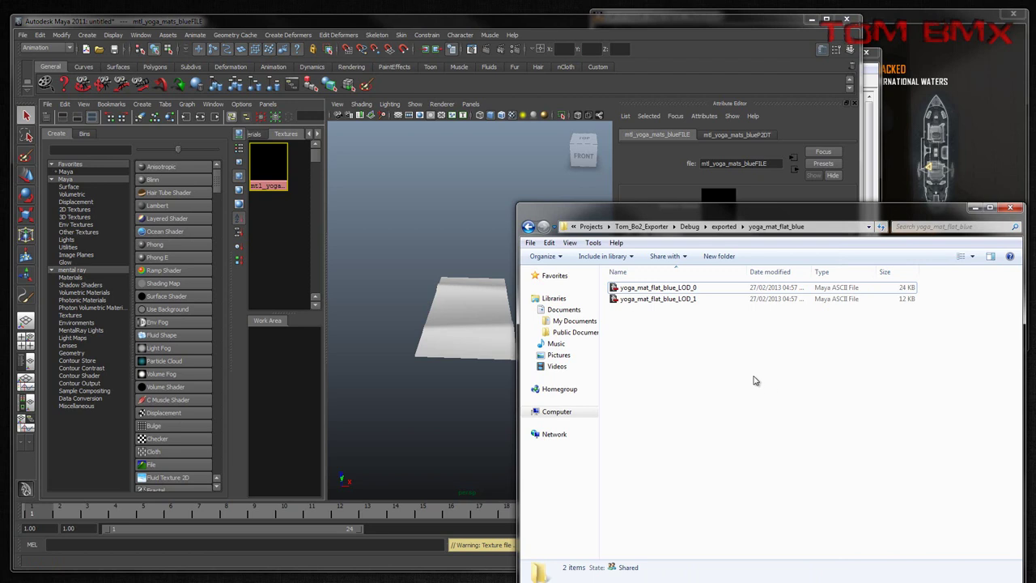
Go back to the exported folder, open t6_attach_optic_mms_view, and select the t6_attach_optic_mms_view_LOD_0 file
{"action": "key", "text": "BackSpace"}
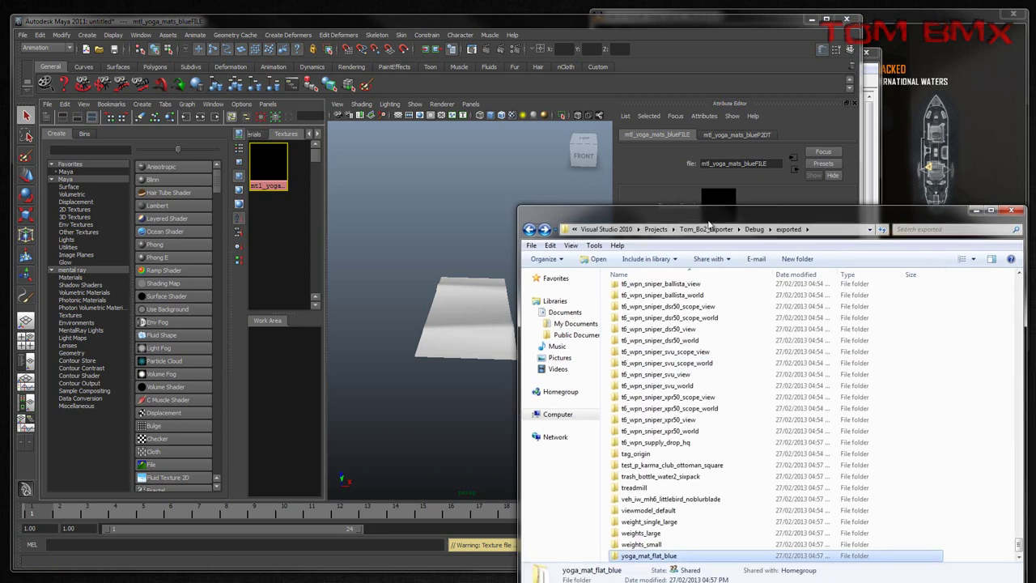
{"action": "left_click", "coordinate": [976, 441]}
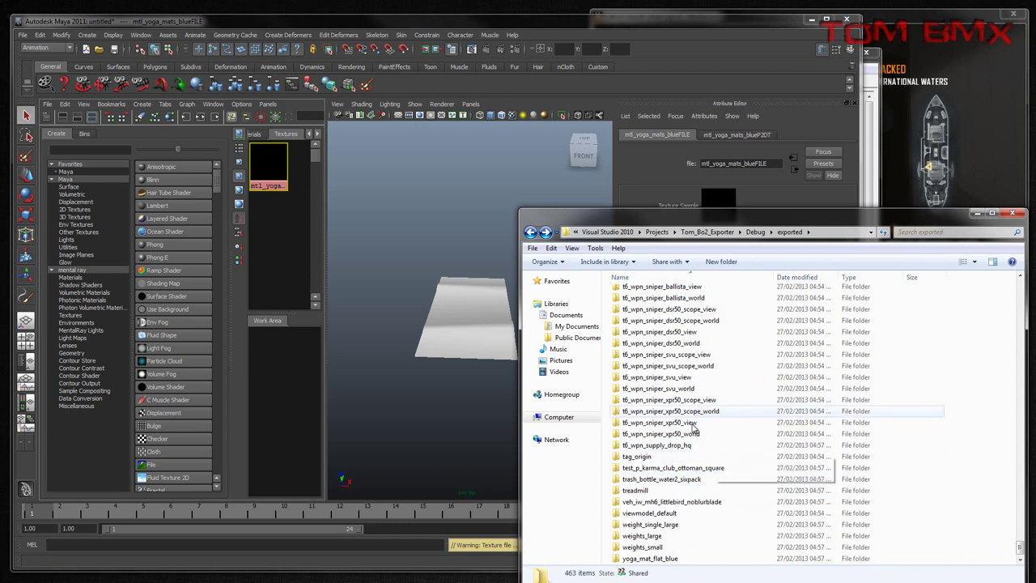
{"action": "scroll", "coordinate": [728, 437], "scroll_direction": "up", "scroll_amount": 12}
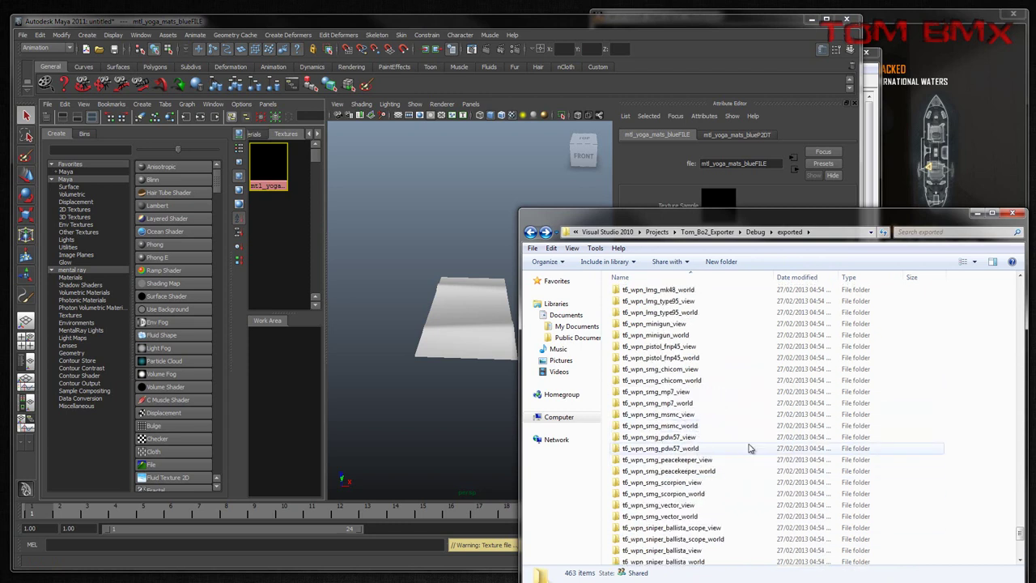
{"action": "scroll", "coordinate": [764, 451], "scroll_direction": "up", "scroll_amount": 15}
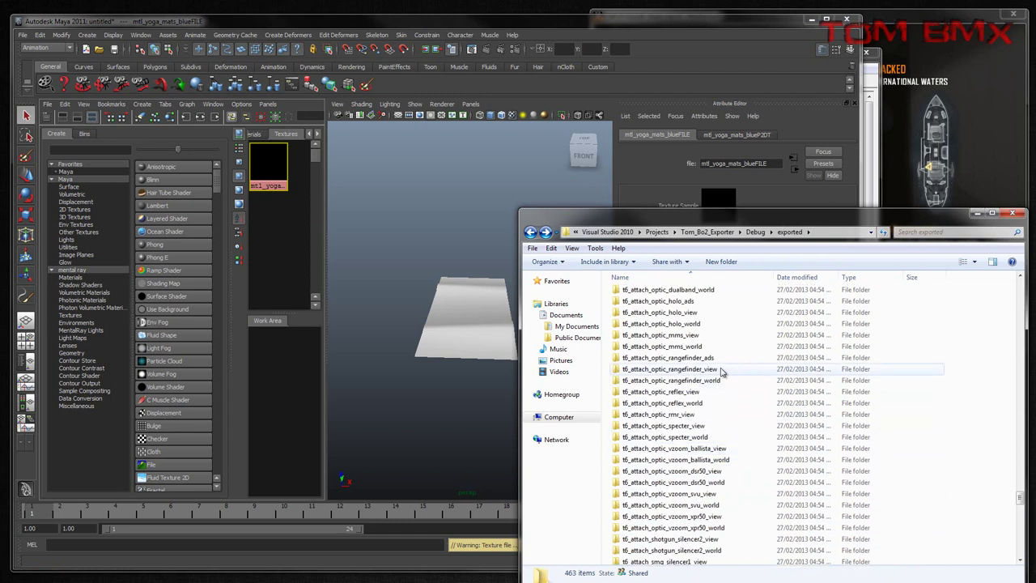
{"action": "double_click", "coordinate": [693, 336]}
{"action": "left_click", "coordinate": [680, 293]}
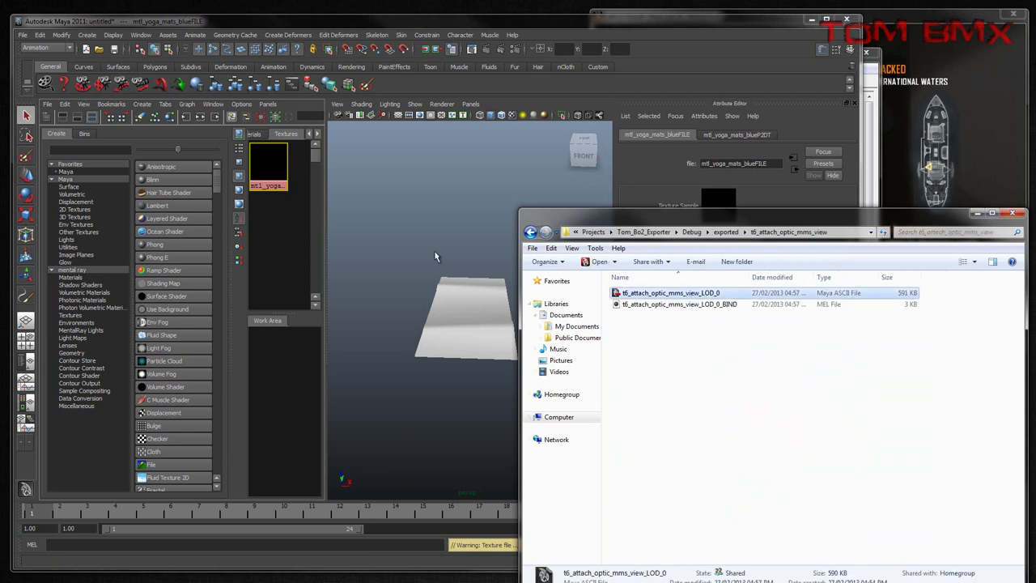
Start a new empty scene in Maya and load t6_attach_optic_mms_view_LOD_0 into it
{"action": "left_click", "coordinate": [420, 213]}
{"action": "key", "text": "ctrl+n"}
{"action": "left_click", "coordinate": [513, 324]}
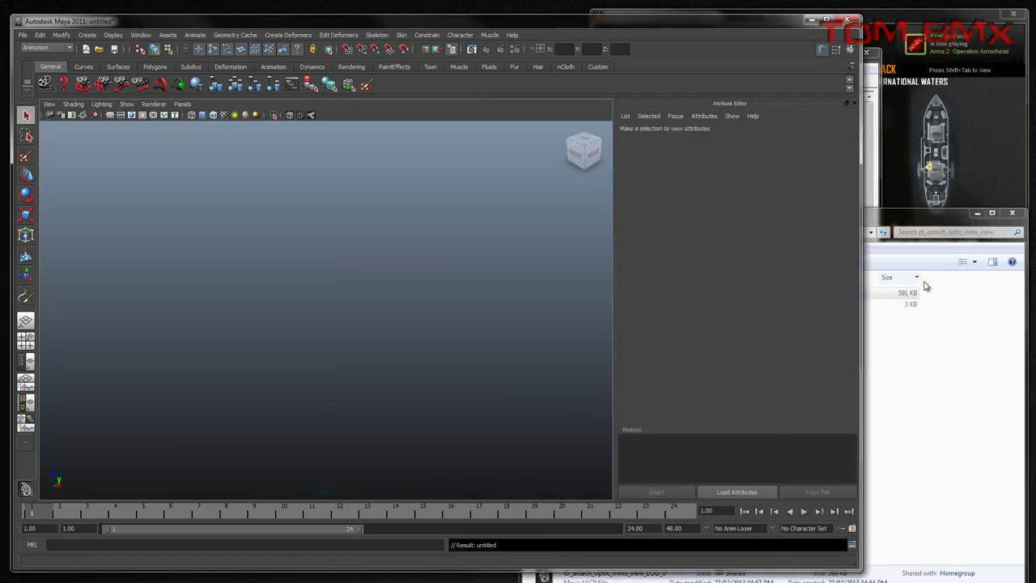
{"action": "left_click_drag", "start_coordinate": [901, 302], "coordinate": [324, 291]}
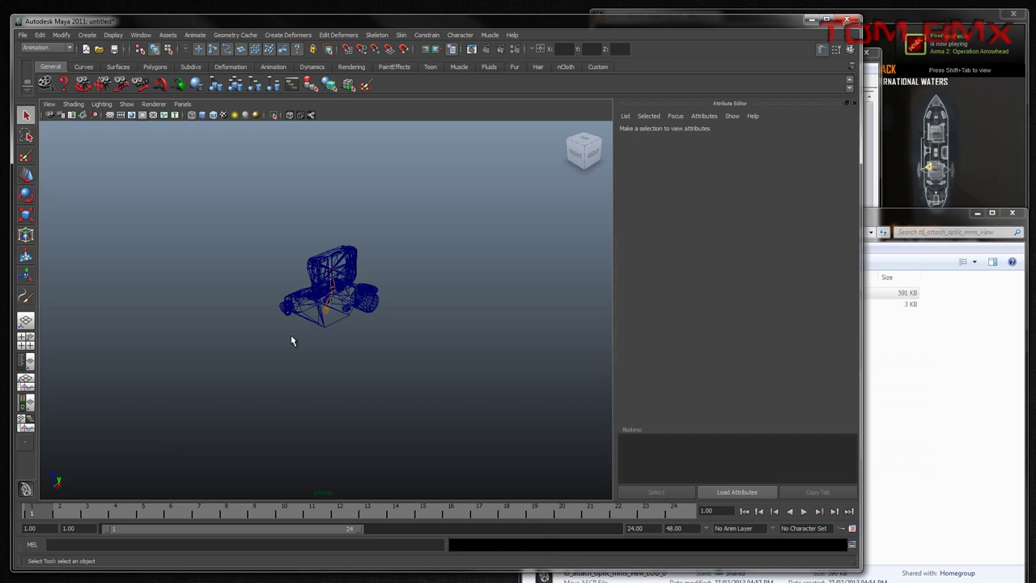
Display the MMS optic model with its textures and inspect its screen, controls and body from several angles
{"action": "key", "text": "6"}
{"action": "scroll", "coordinate": [305, 315], "scroll_direction": "up", "scroll_amount": 5}
{"action": "left_click_drag", "start_coordinate": [247, 340], "coordinate": [411, 331], "text": "alt"}
{"action": "middle_click_drag", "start_coordinate": [411, 331], "coordinate": [403, 406], "text": "alt"}
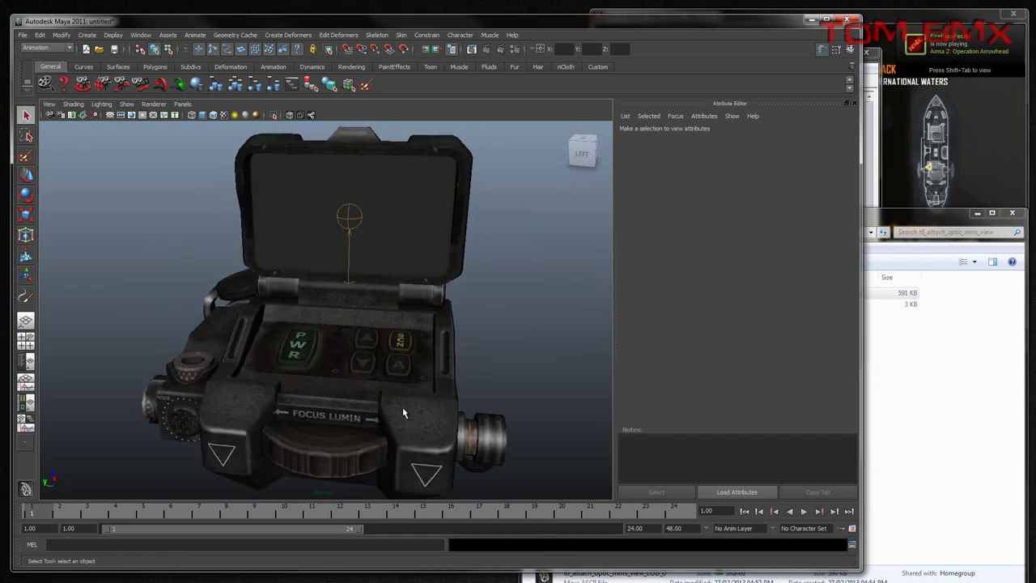
{"action": "scroll", "coordinate": [320, 372], "scroll_direction": "down", "scroll_amount": 5}
{"action": "left_click_drag", "start_coordinate": [319, 371], "coordinate": [488, 274], "text": "alt"}
Minimize Maya, close asset_manager, and return to the t6_attach_optic_mms_view folder in File Explorer
{"action": "left_click", "coordinate": [811, 17]}
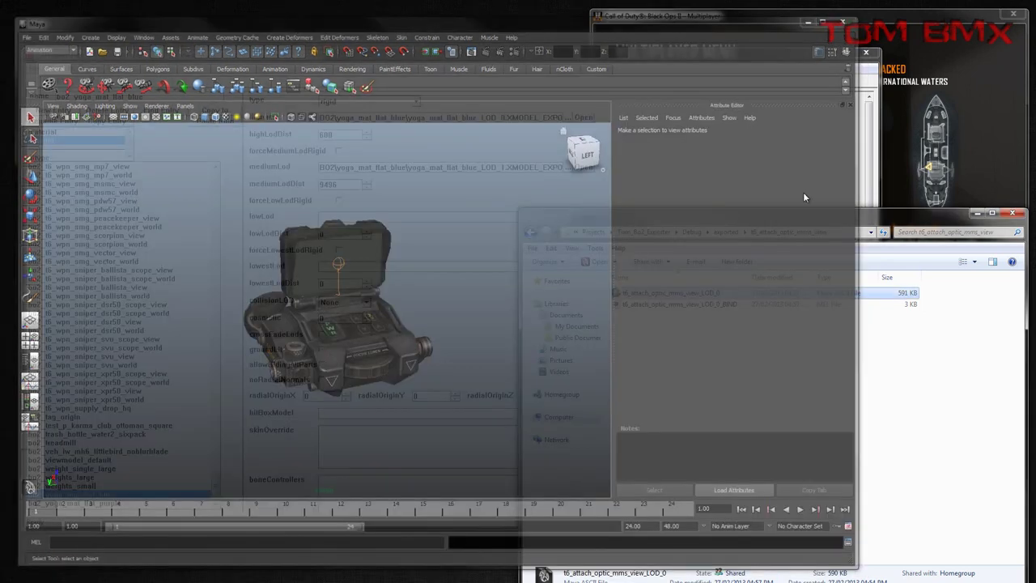
{"action": "left_click", "coordinate": [865, 53]}
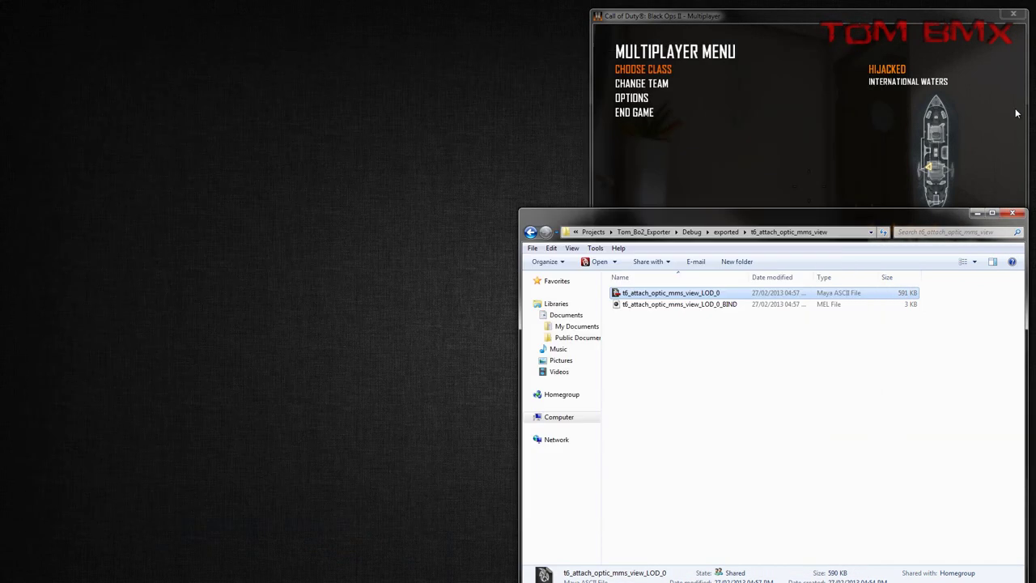
{"action": "left_click", "coordinate": [735, 396]}
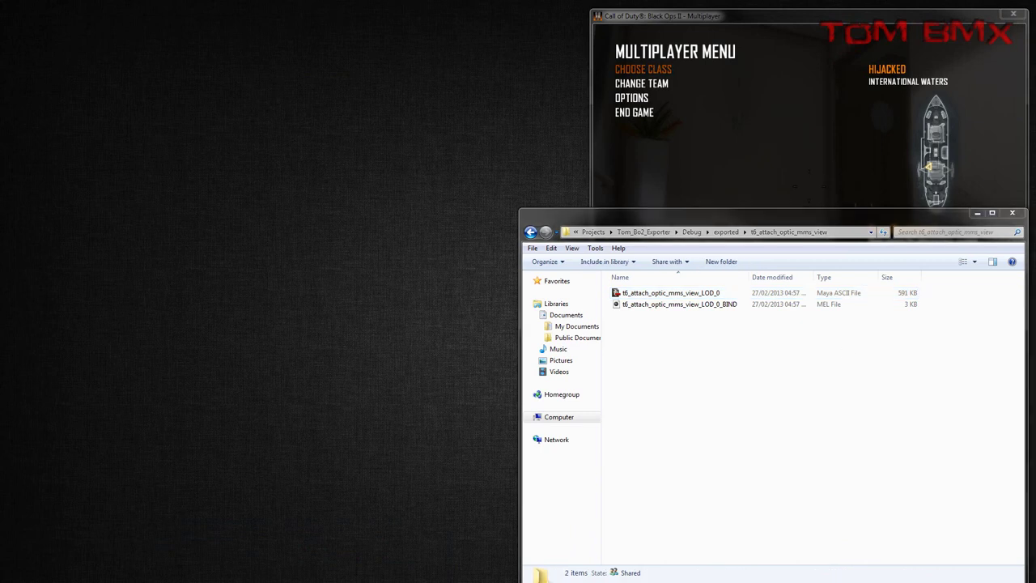